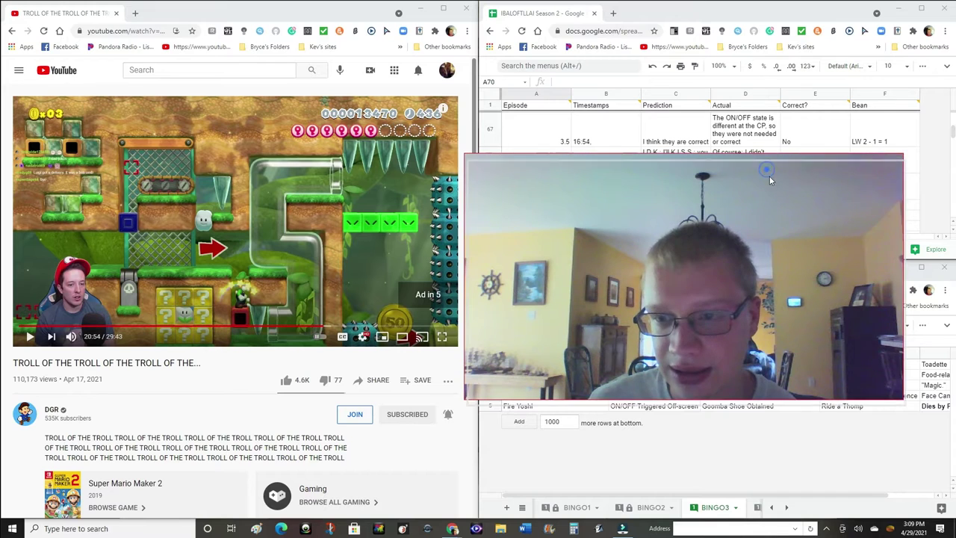
Select cells in the new episode 3.5 prediction row of Sheet1
drag(766, 173, 774, 193)
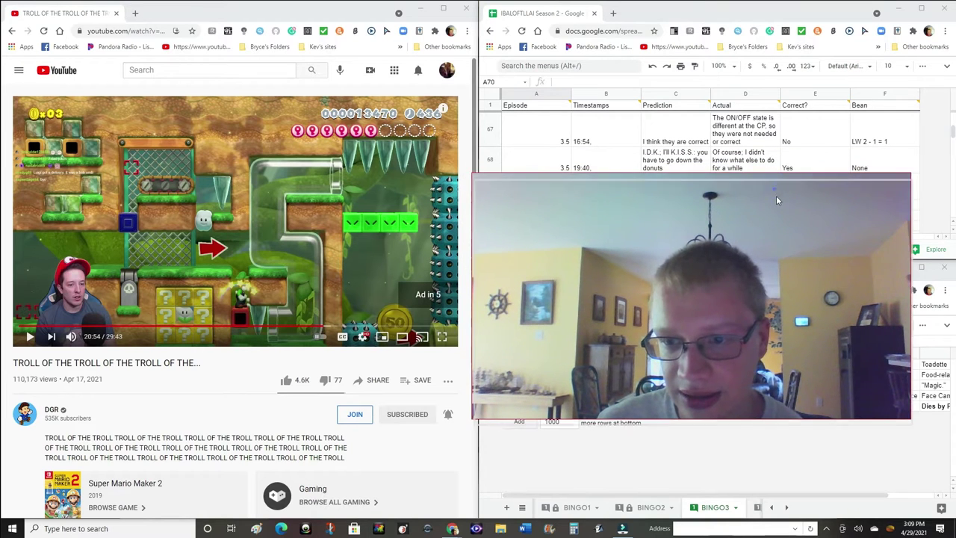
drag(775, 192, 782, 220)
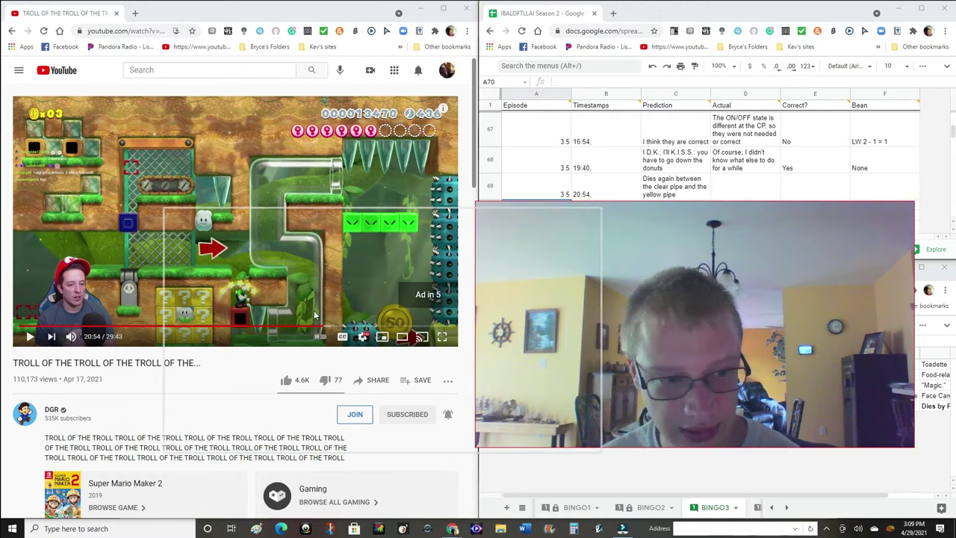
drag(632, 306, 286, 313)
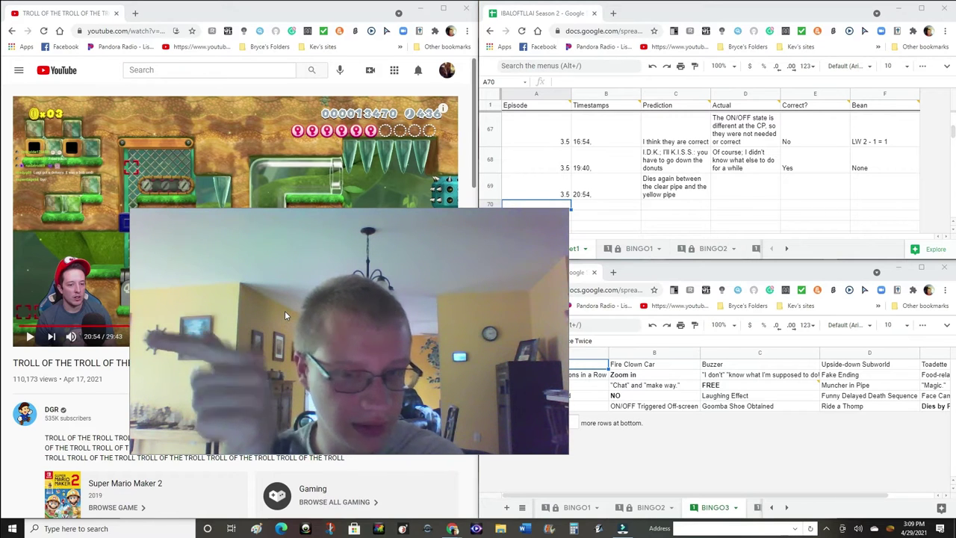
drag(285, 310, 509, 284)
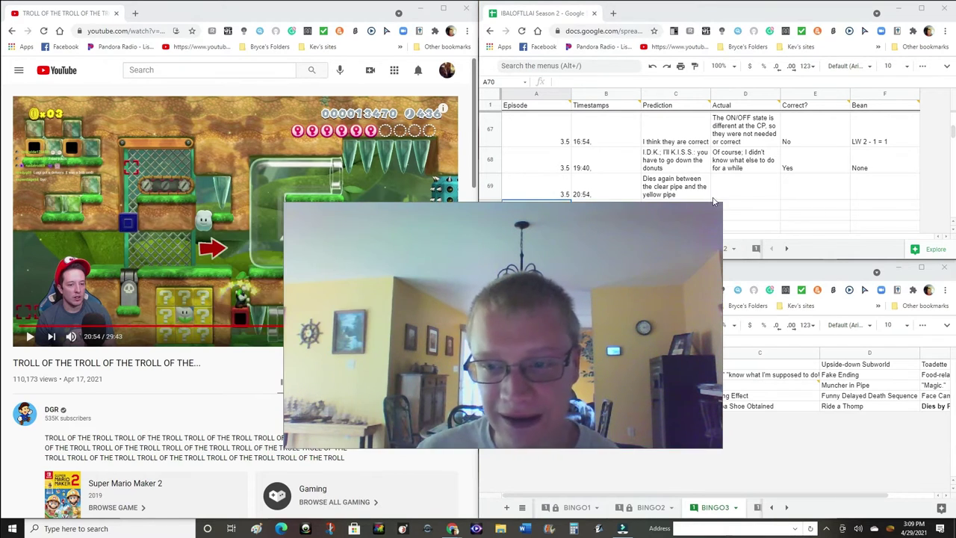
drag(720, 203, 443, 355)
mouse_move(406, 380)
mouse_down()
mouse_move(643, 247)
mouse_move(535, 284)
mouse_up()
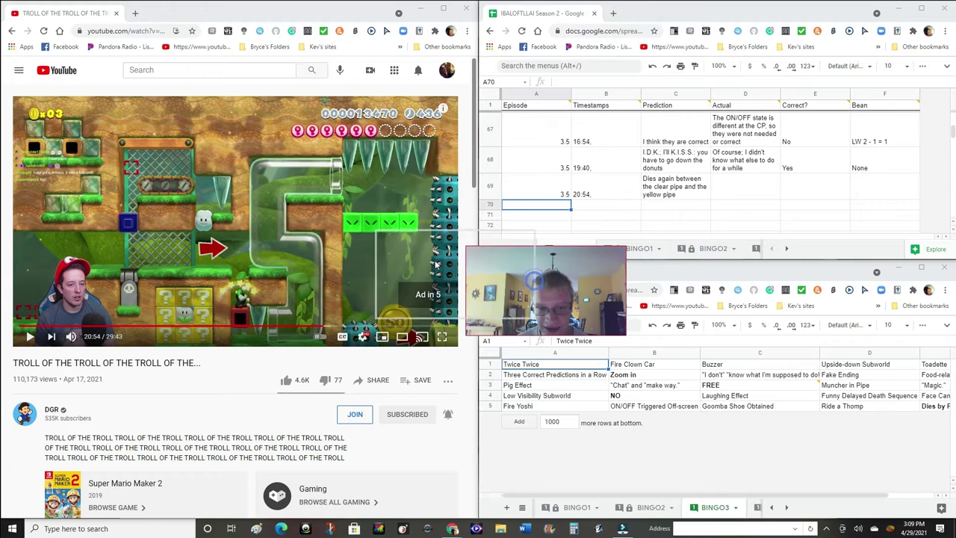
drag(535, 284, 362, 244)
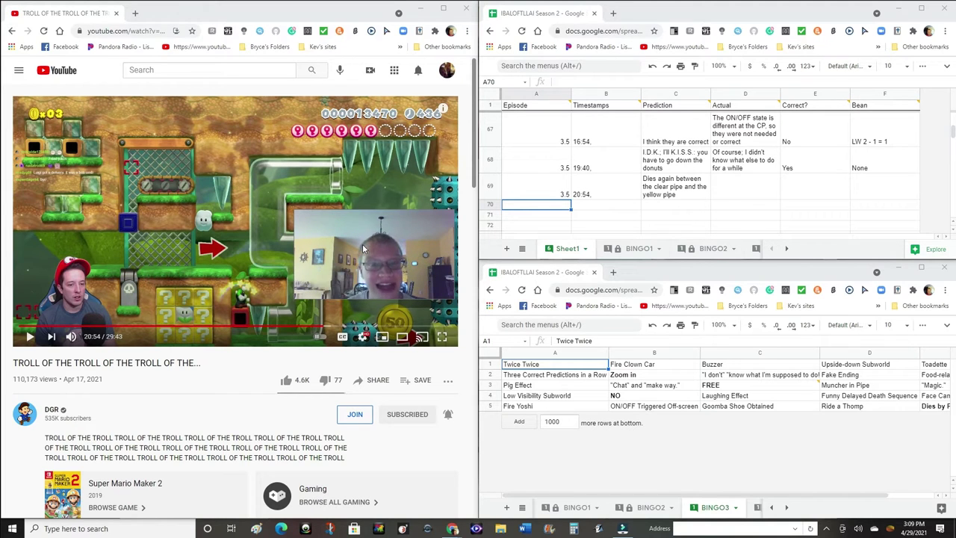
mouse_move(363, 248)
mouse_down()
mouse_move(229, 388)
mouse_move(208, 381)
mouse_up()
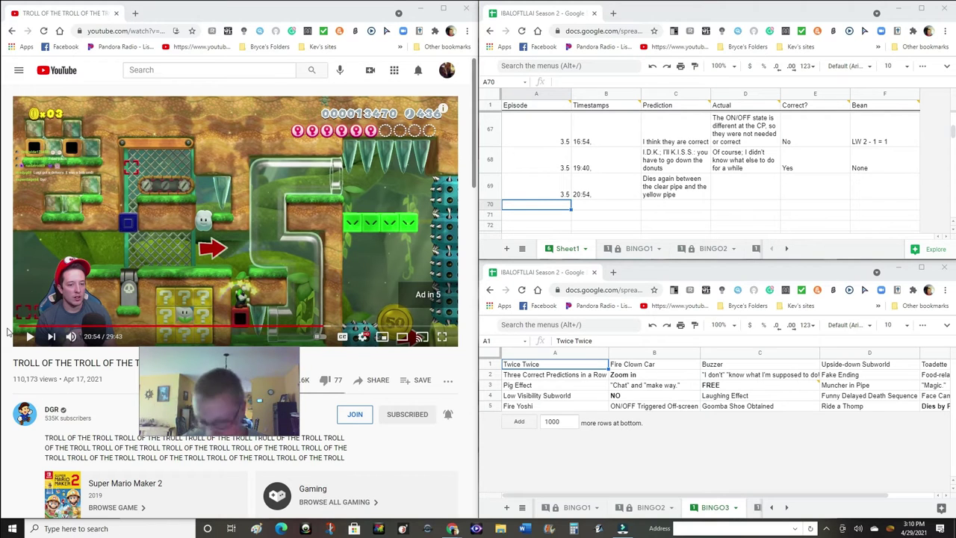
Play, pause and resume the Super Mario Maker 2 video past 20:55
click(29, 337)
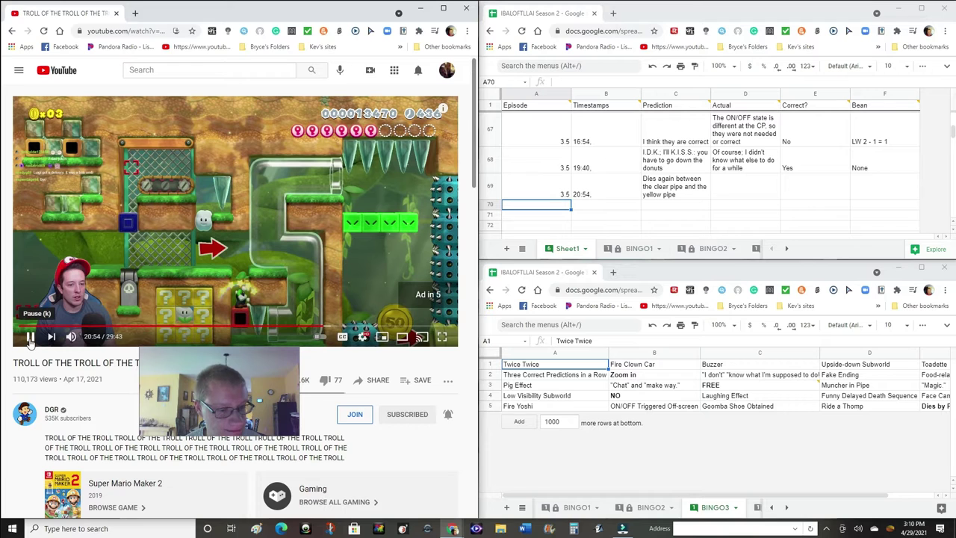
click(30, 338)
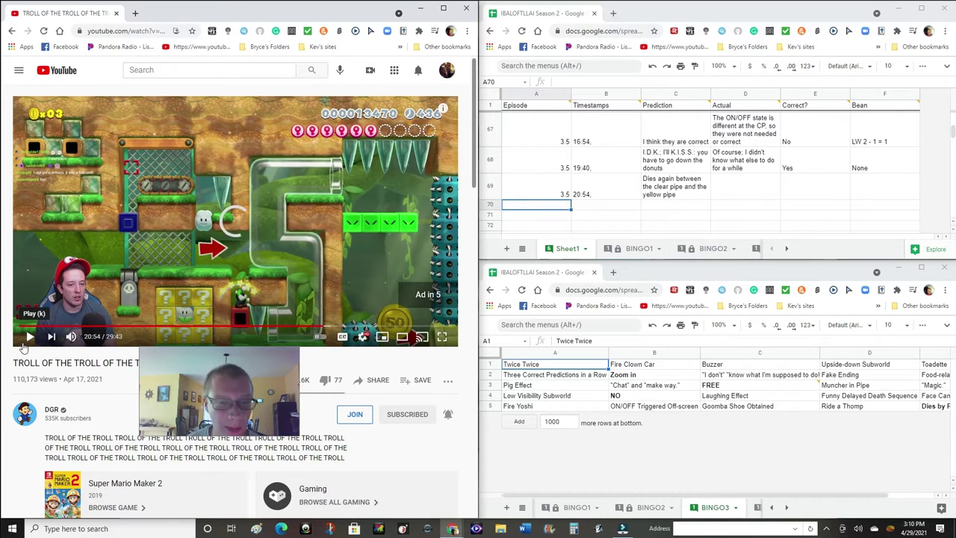
click(29, 338)
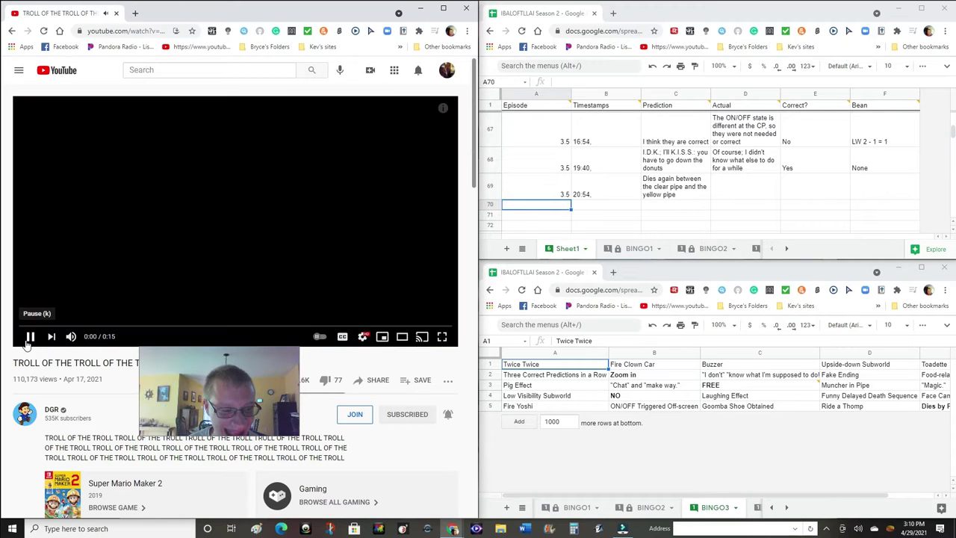
click(756, 190)
Fill row 69 with actual 'He did die again', correct Yes and bean None
click(756, 192)
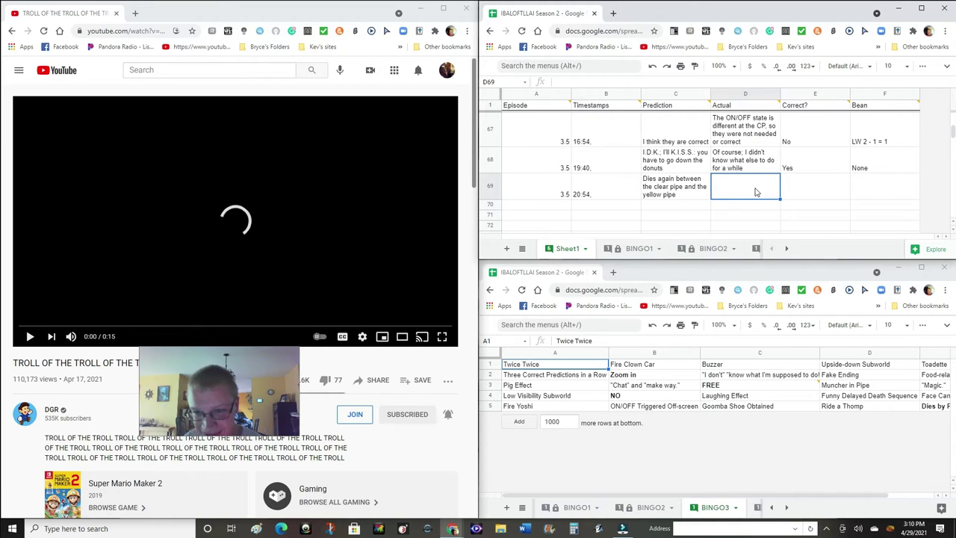
text(He did di)
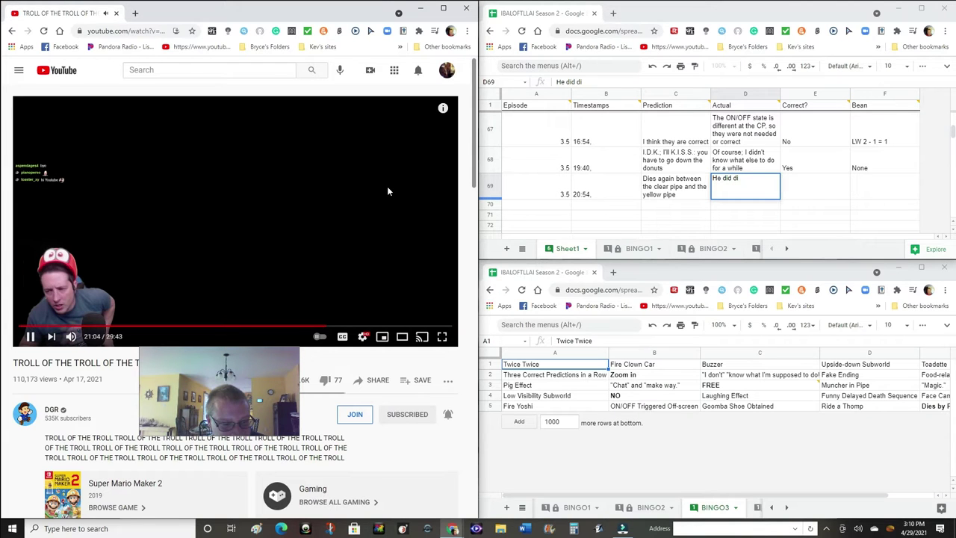
click(386, 186)
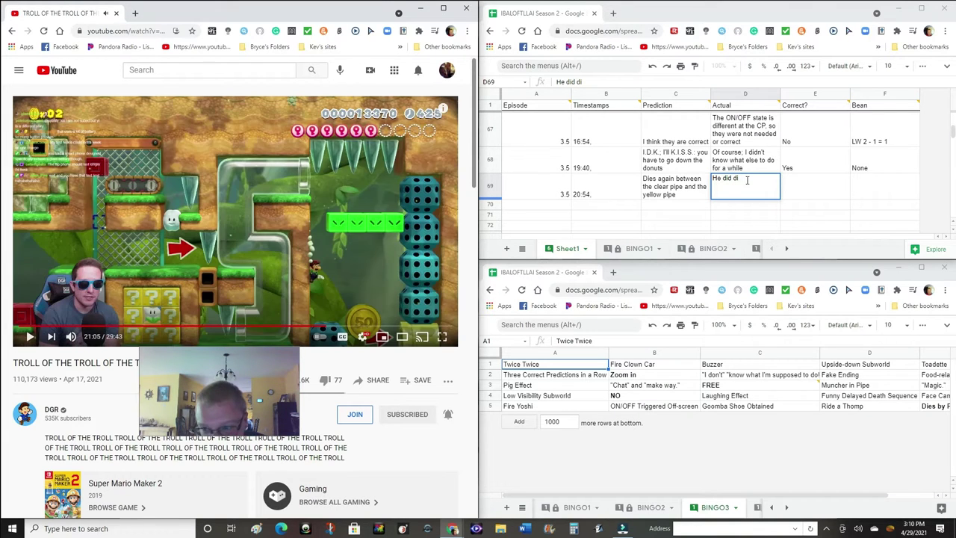
click(746, 179)
text(e again)
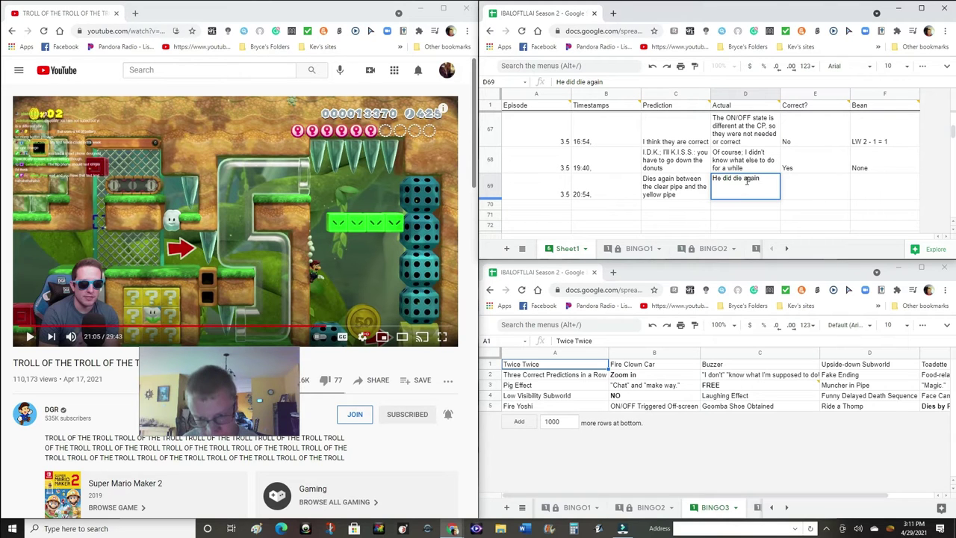
key(Tab)
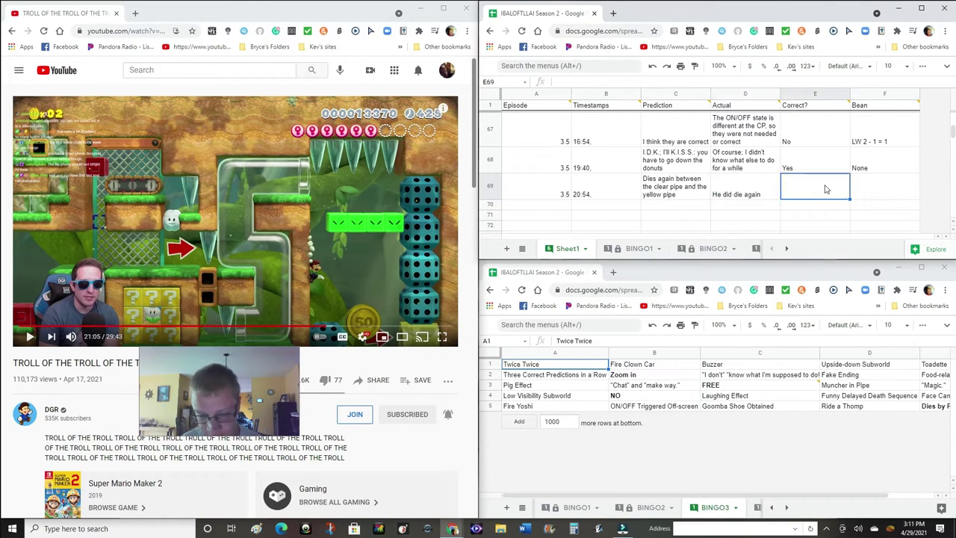
text(Yes)
key(Tab)
text(None)
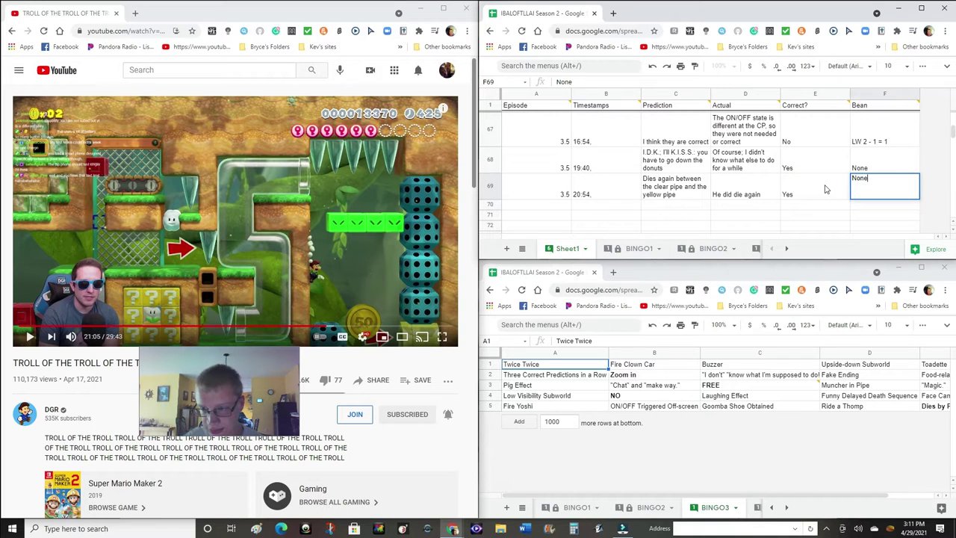
click(547, 206)
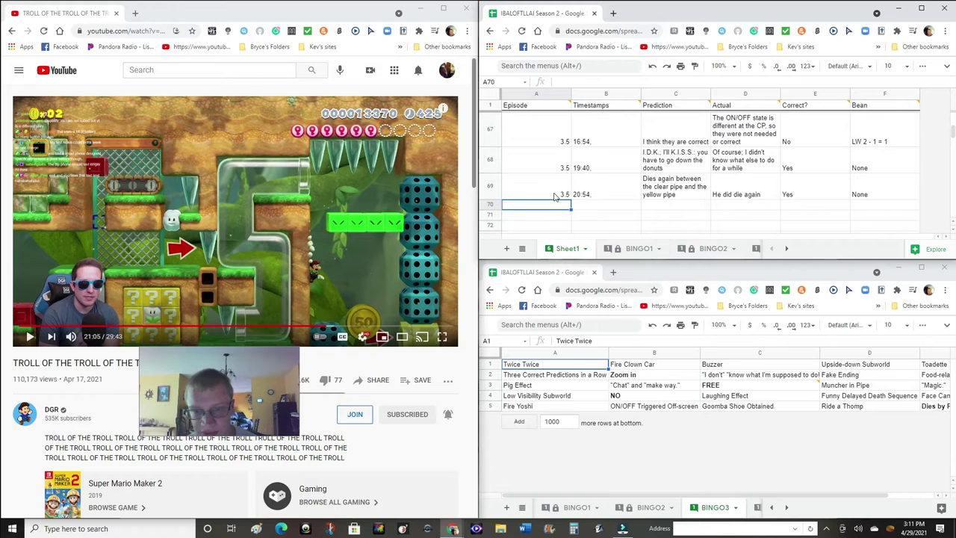
click(554, 197)
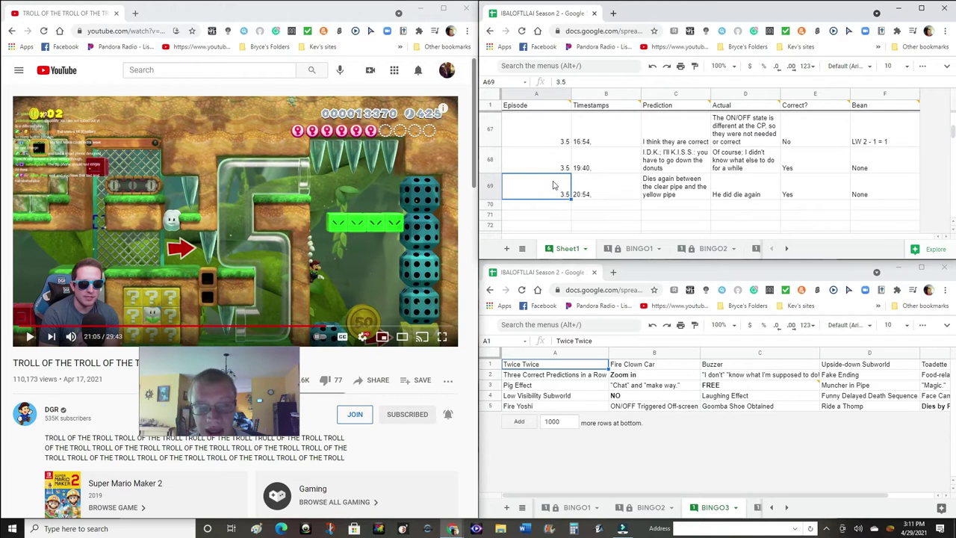
Check row 69's Correct? and Bean entries, then enter episode 3.6 in A70
click(812, 189)
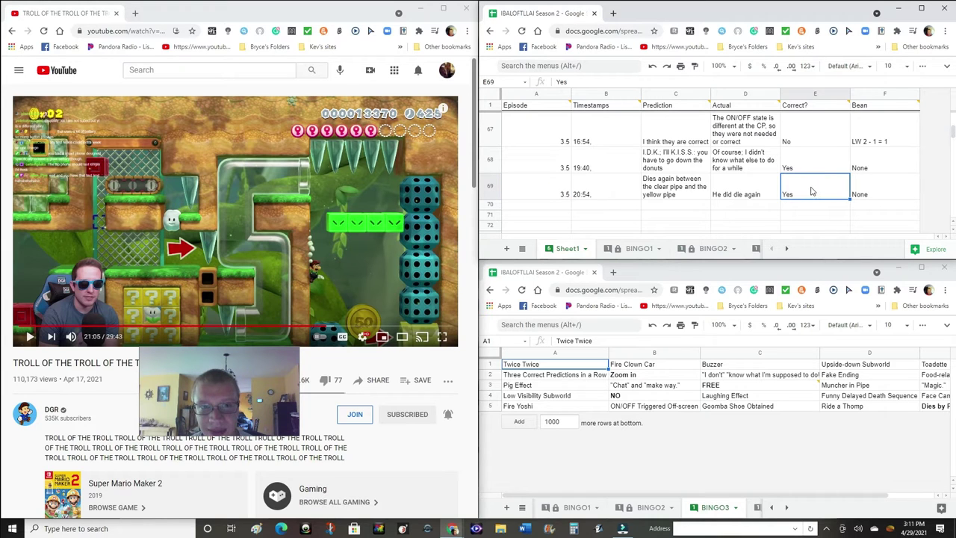
click(862, 197)
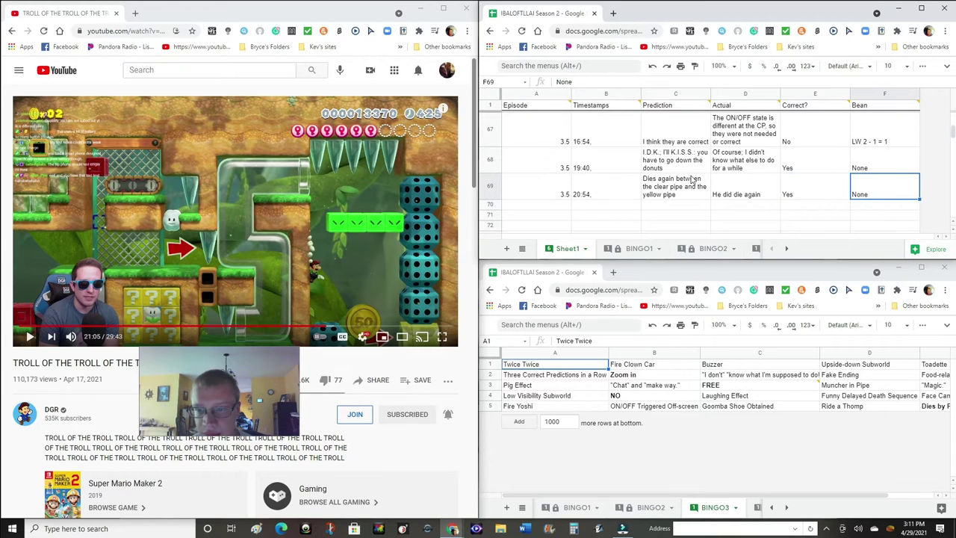
click(561, 208)
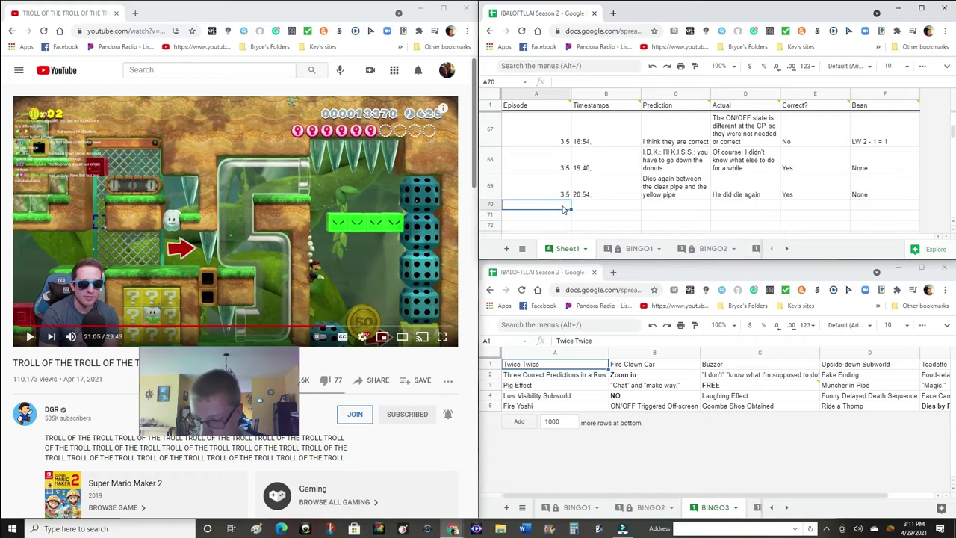
text(3.6)
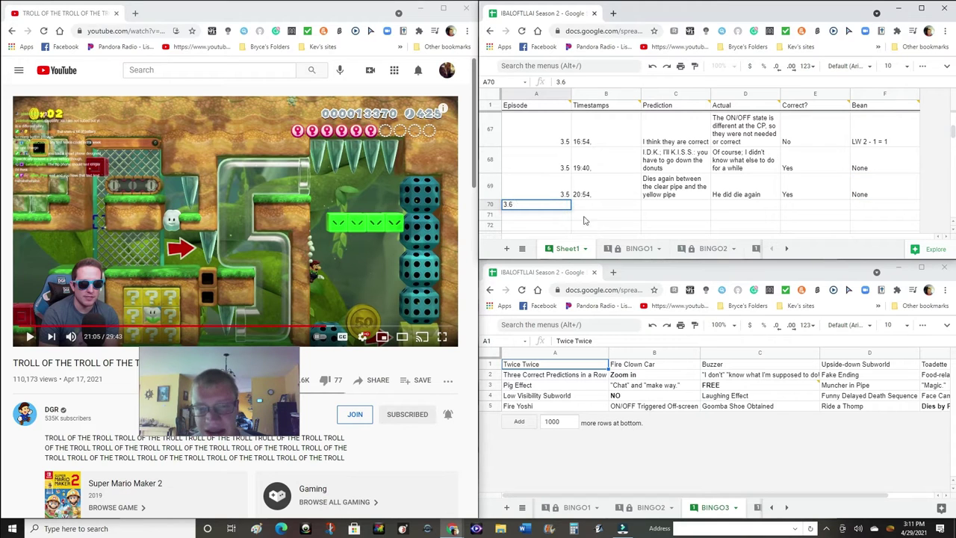
click(606, 207)
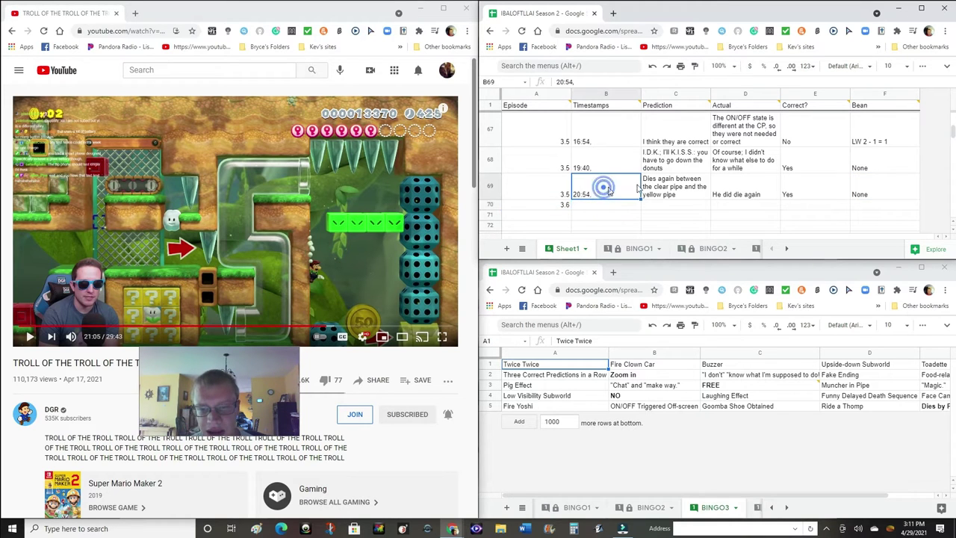
Recheck row 69's episode, Correct? and Actual entries, then select Timestamps cell B70
click(670, 187)
click(550, 189)
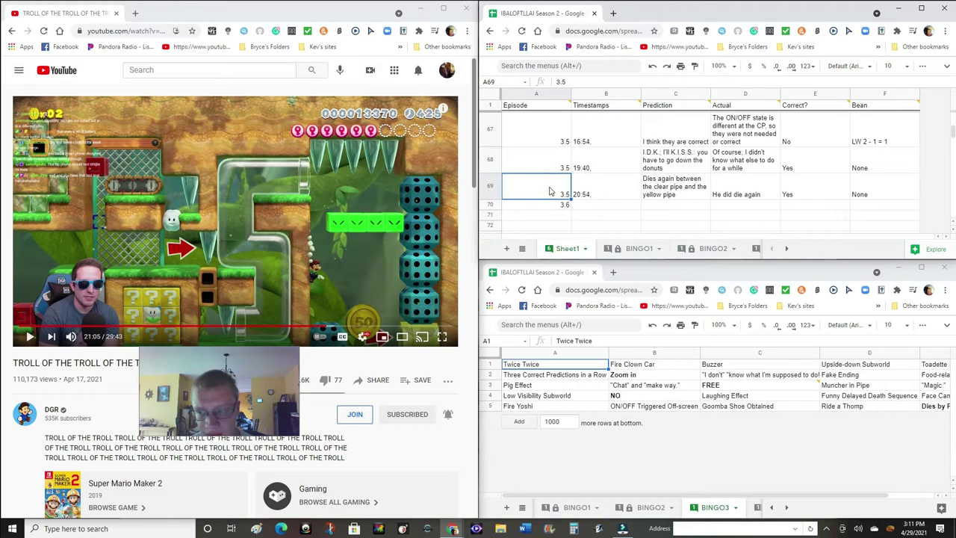
click(554, 207)
click(805, 187)
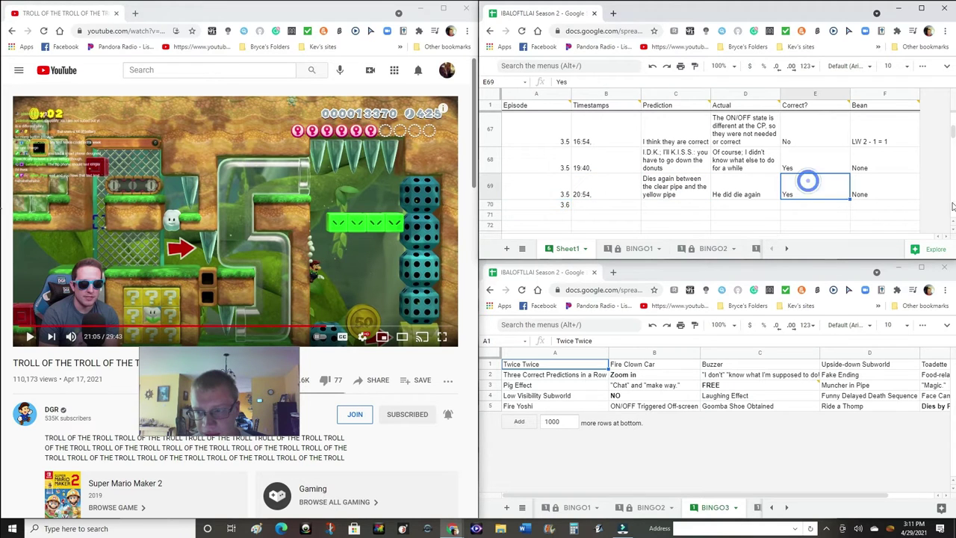
click(862, 185)
click(761, 195)
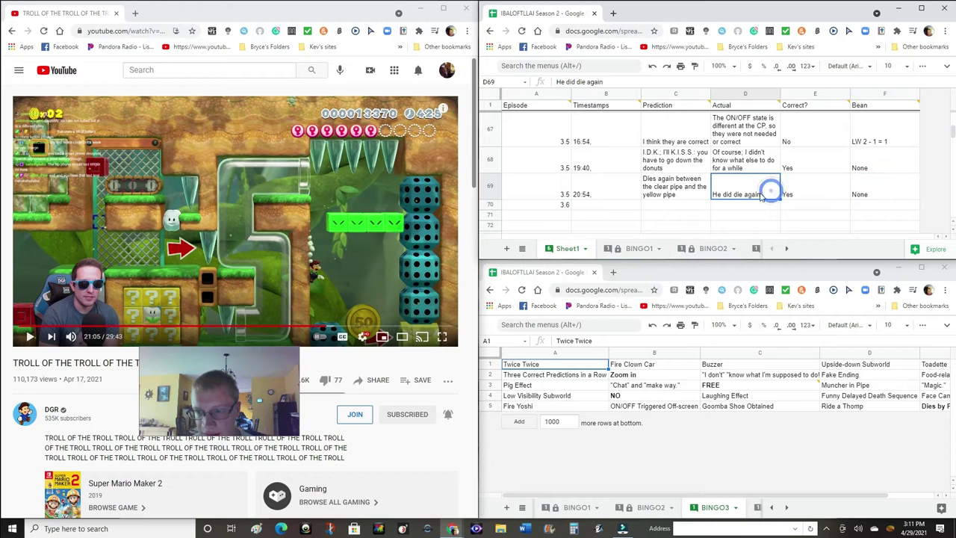
click(608, 204)
Play the video on to 21:21, pause it, and select the Pig Effect bingo square
click(27, 338)
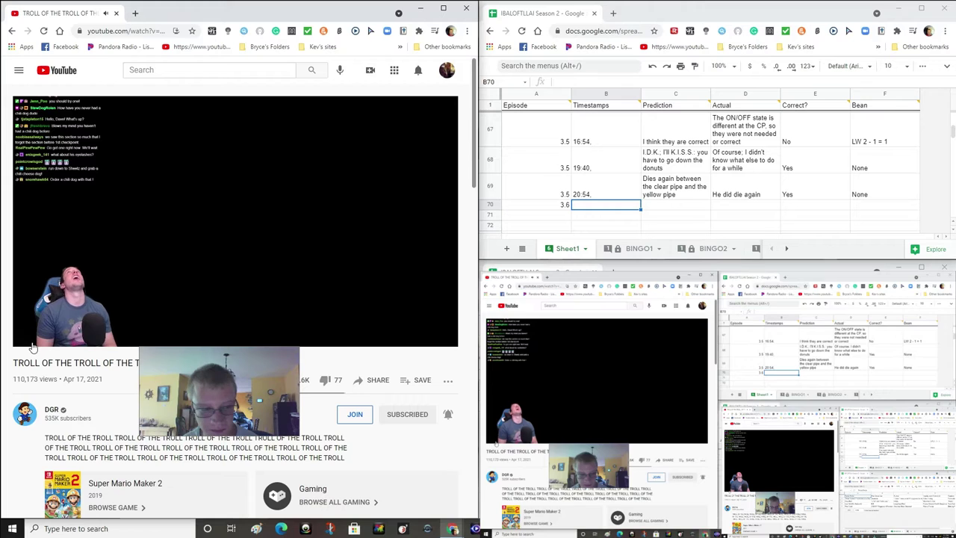
click(29, 344)
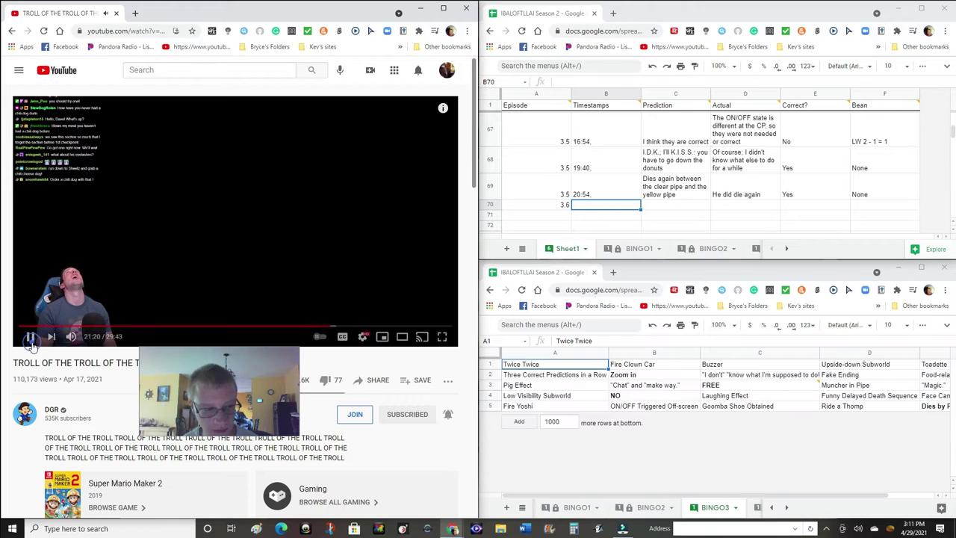
click(512, 386)
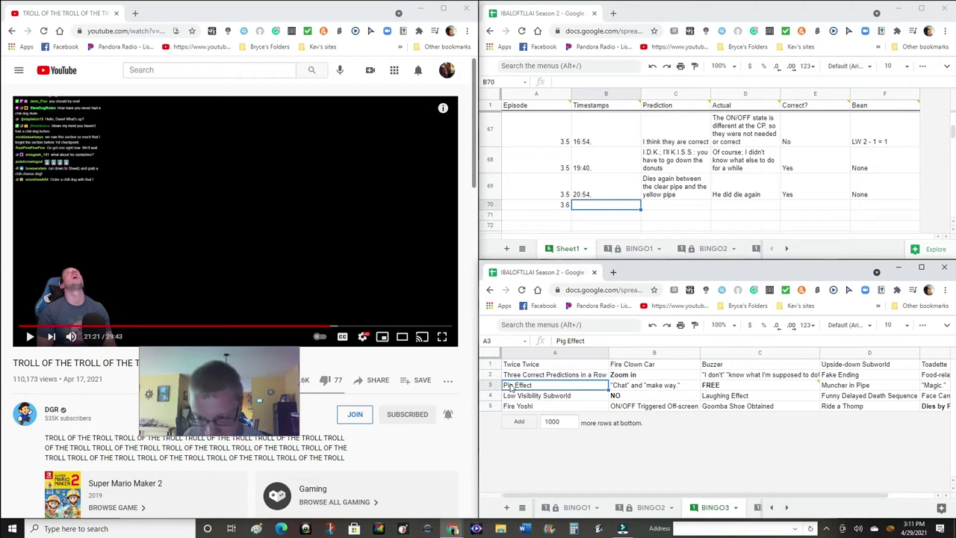
Pause the video at 21:30 and log timestamp 21:30 with the clear pipe prediction
click(28, 338)
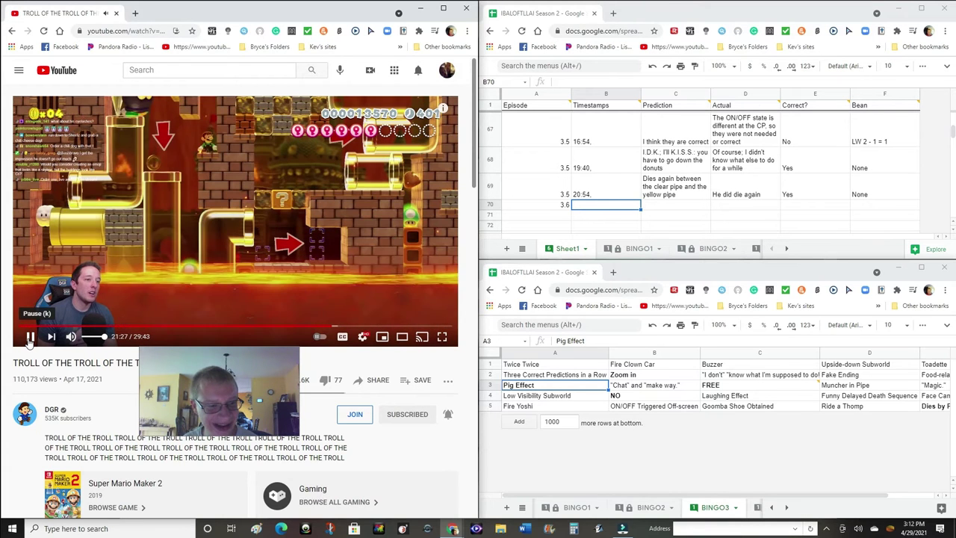
click(30, 337)
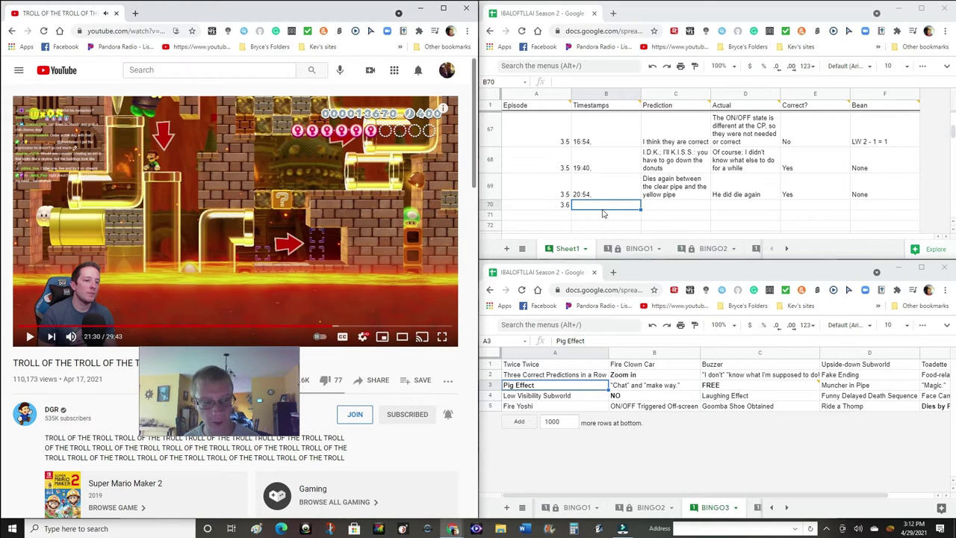
click(599, 213)
text(21)
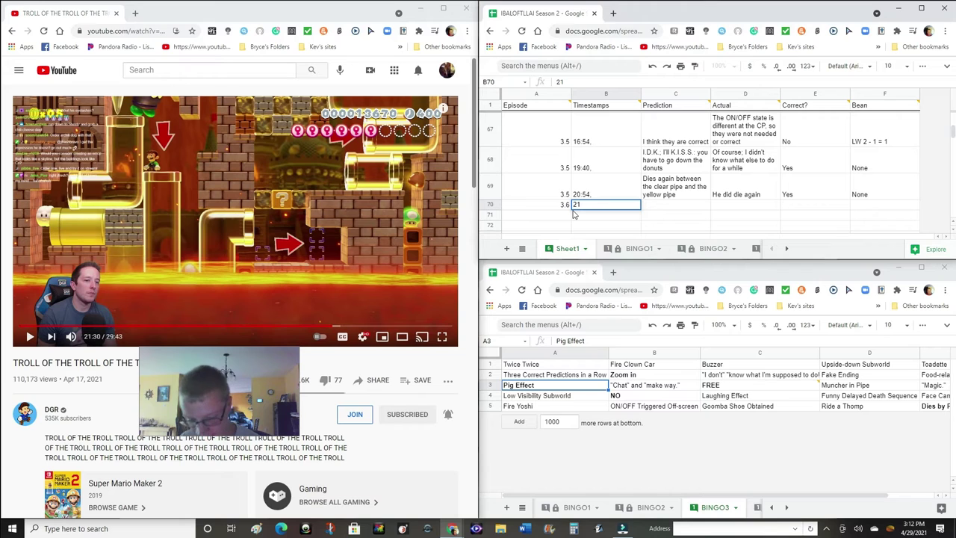
text(:30,)
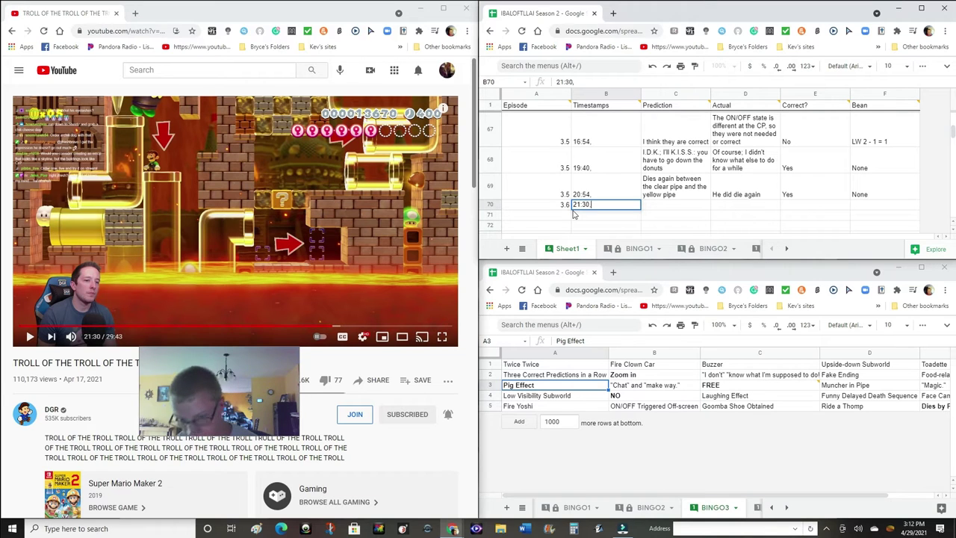
key(Tab)
text(Clear pipe leads to where it looks like (under [ice][?][ice]))
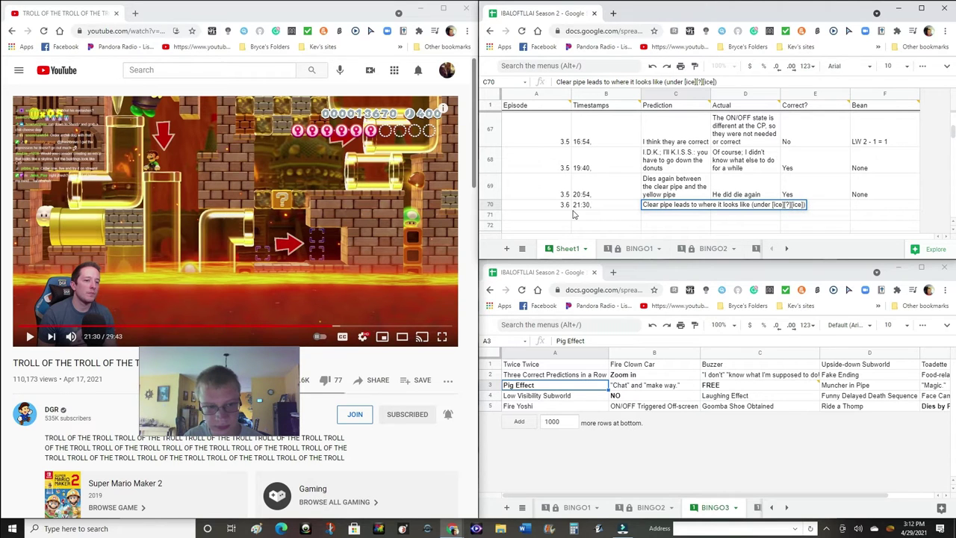
Replay the outcome, then rewind the video to about 21:29
click(665, 215)
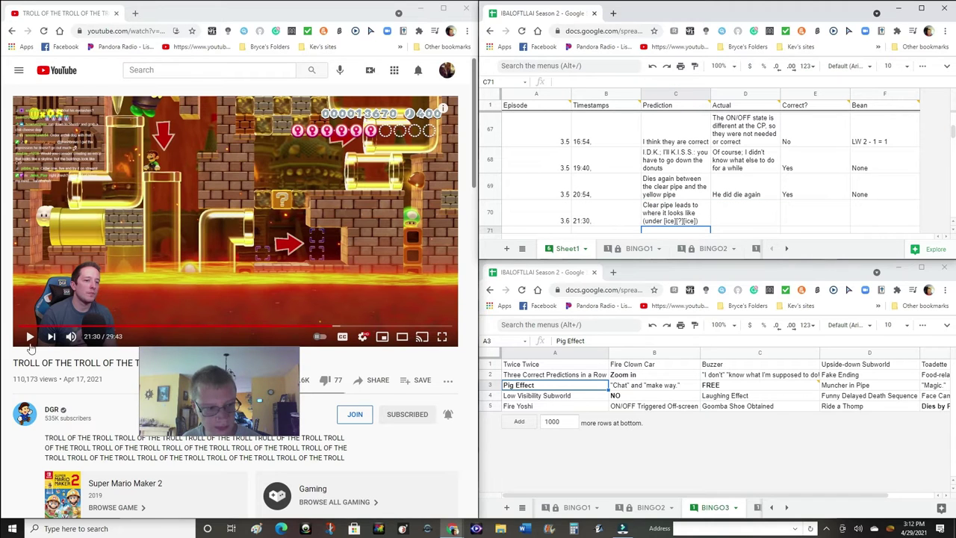
click(30, 337)
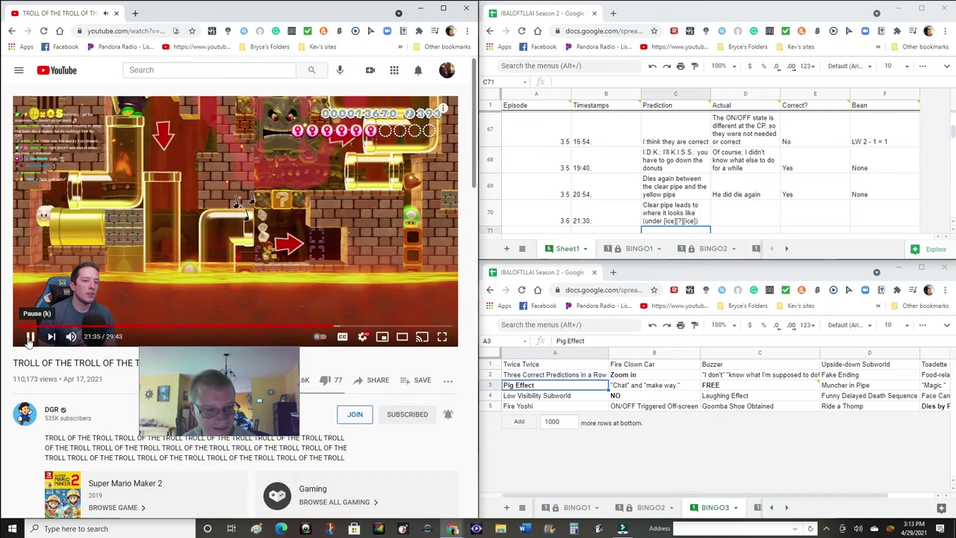
click(30, 337)
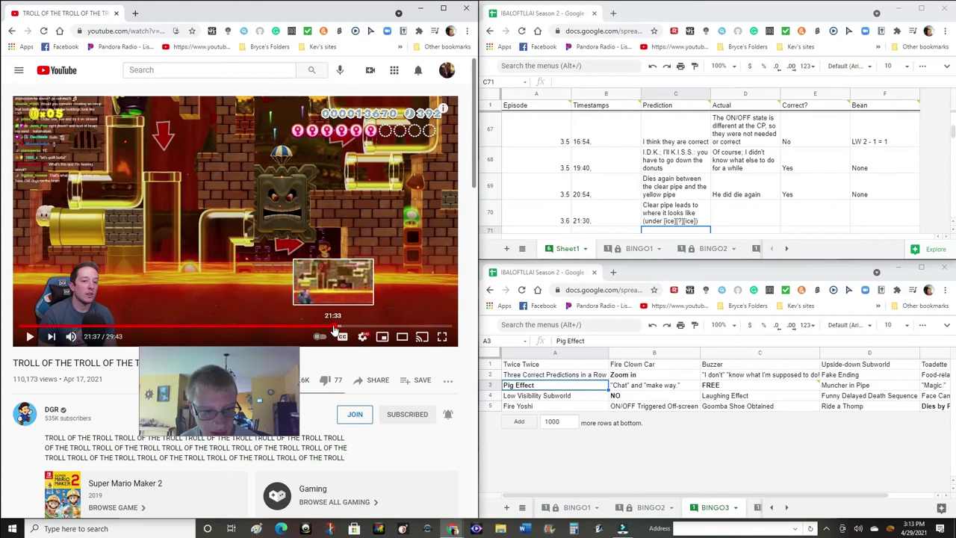
click(333, 327)
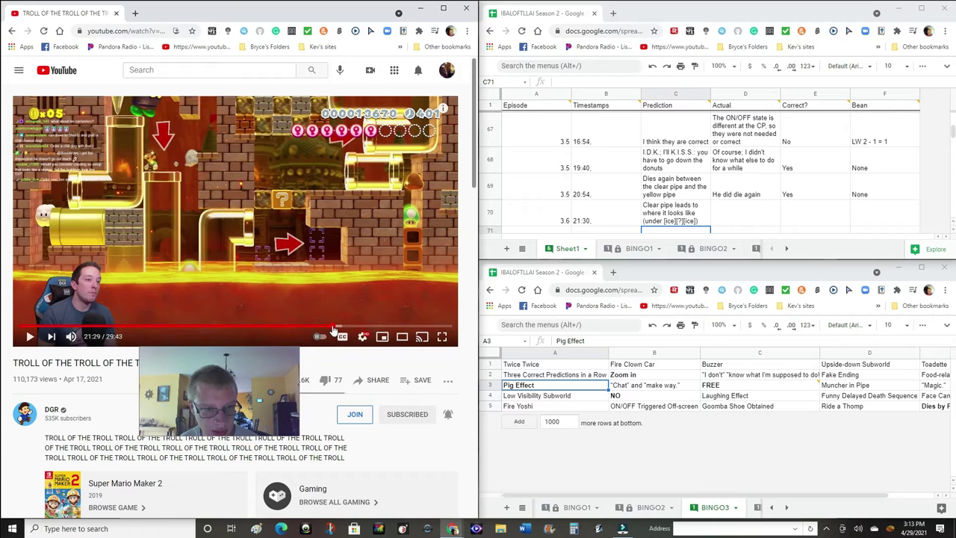
Record 'It did' as the actual outcome and Yes as correct in row 70
click(761, 213)
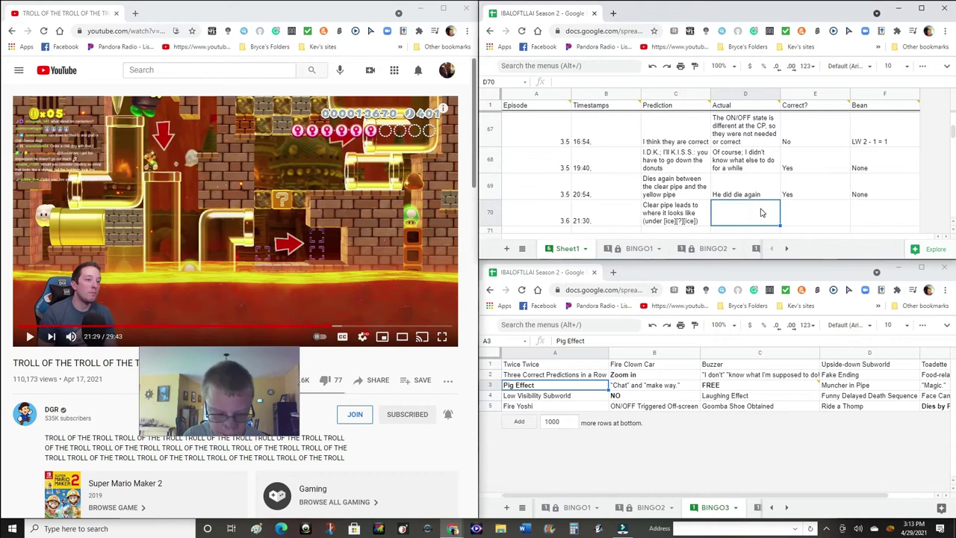
text(It isd)
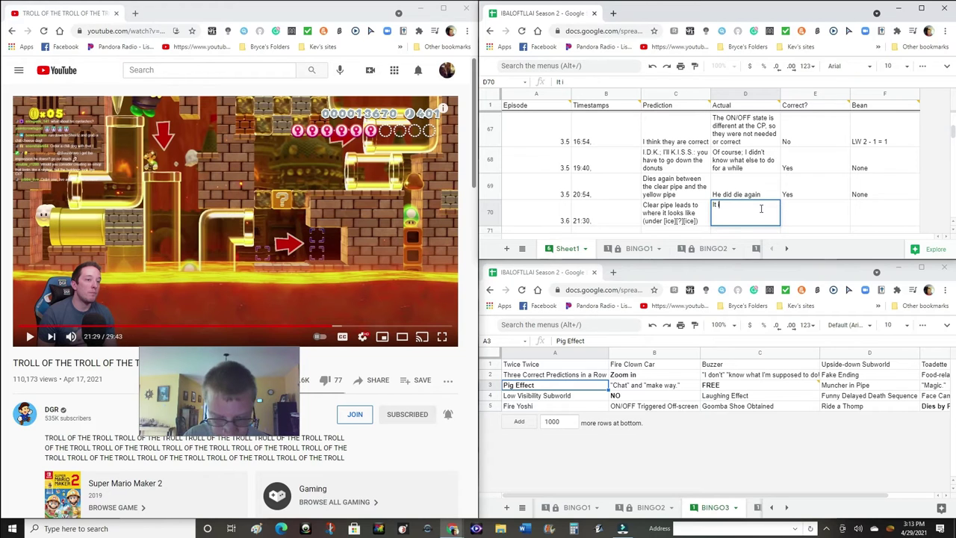
key(Tab)
text(s)
key(Tab)
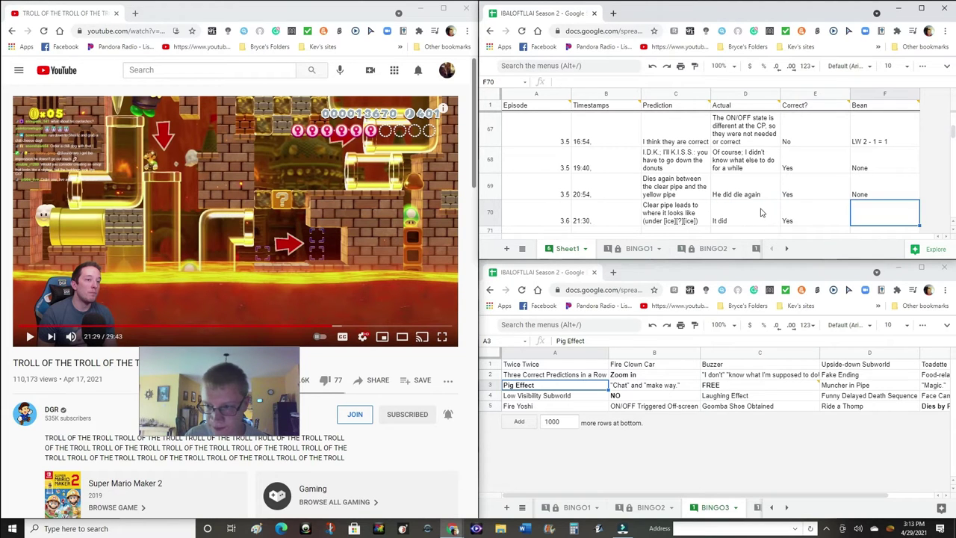
text(None)
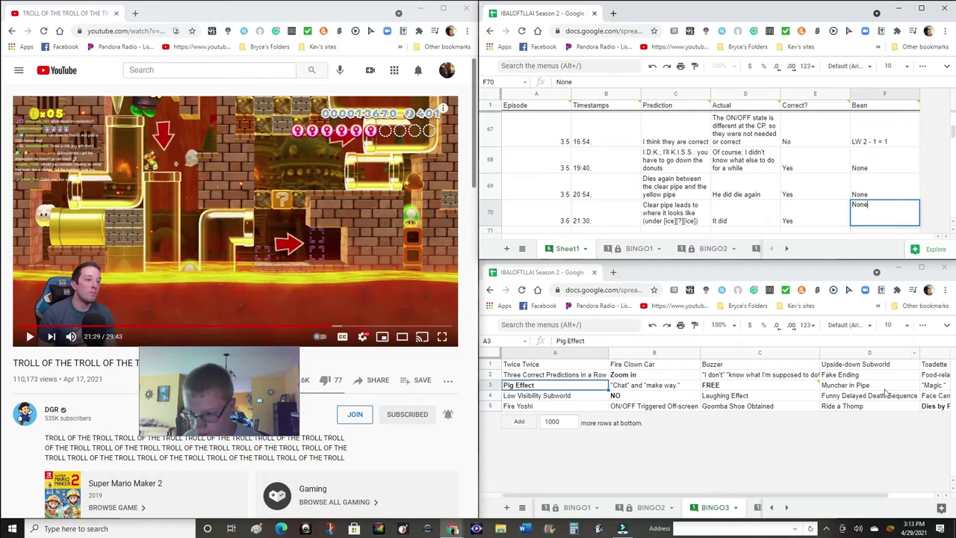
Complete row 70 with None for Bean and move to the next empty row
click(564, 376)
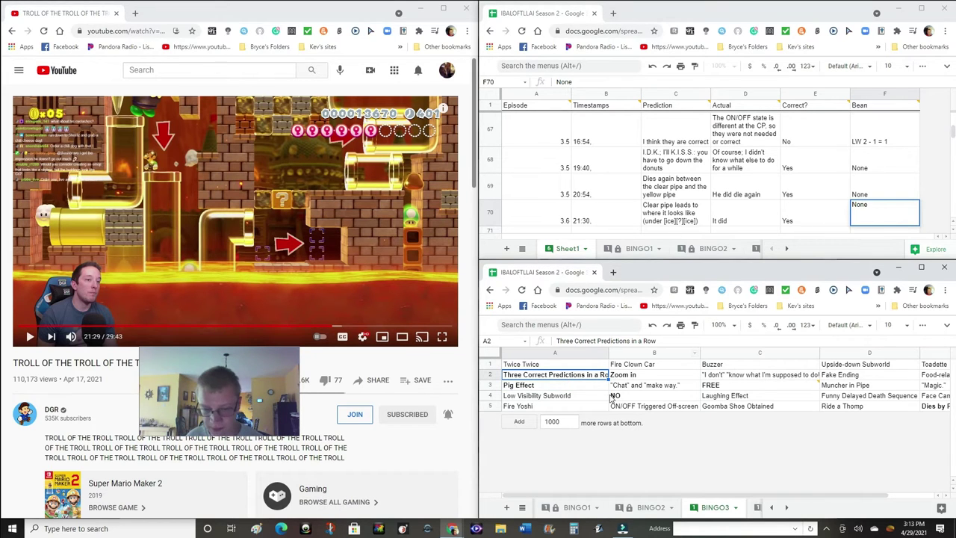
click(624, 222)
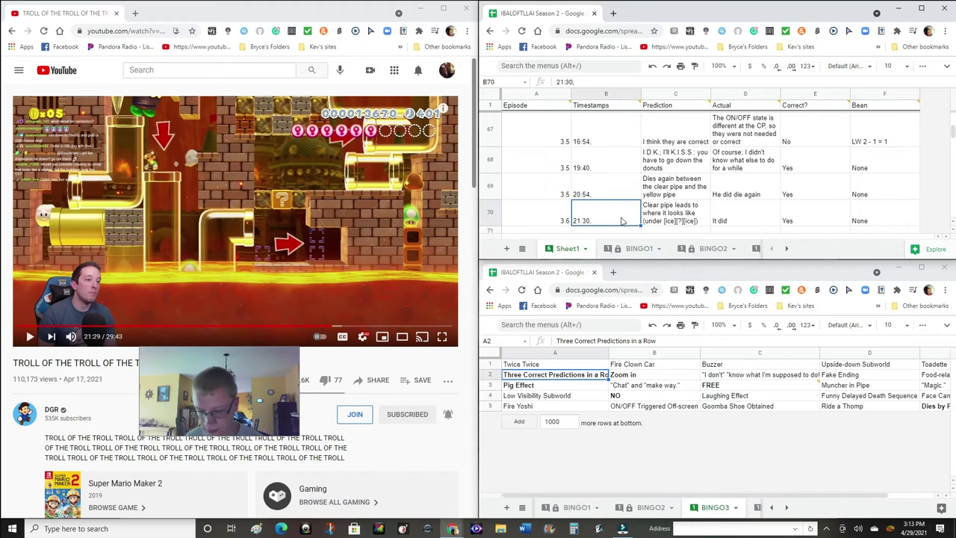
key(Down)
key(Left)
click(577, 507)
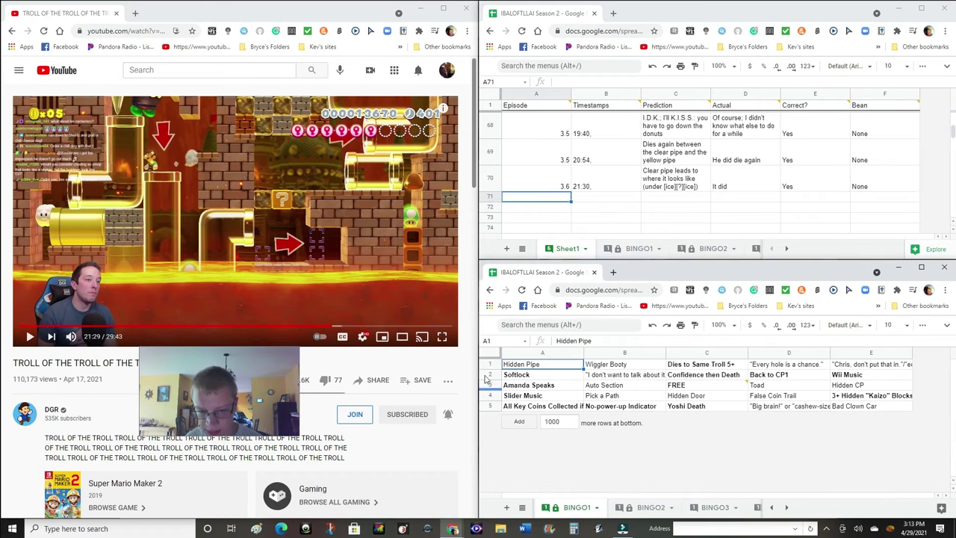
Turn on text wrapping for all BINGO1 cells, confirming the protected-cells warning
click(489, 349)
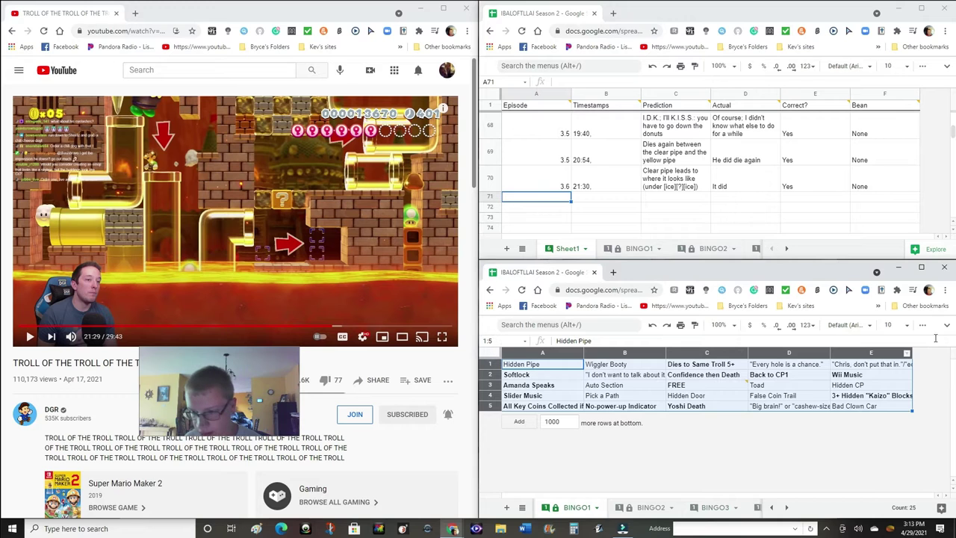
click(948, 329)
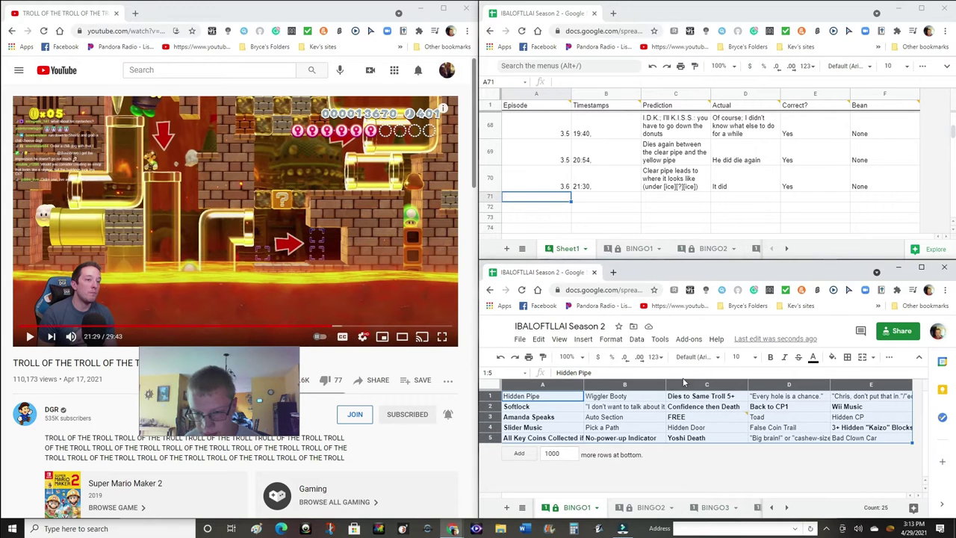
click(610, 339)
scroll(683, 470, down, 2)
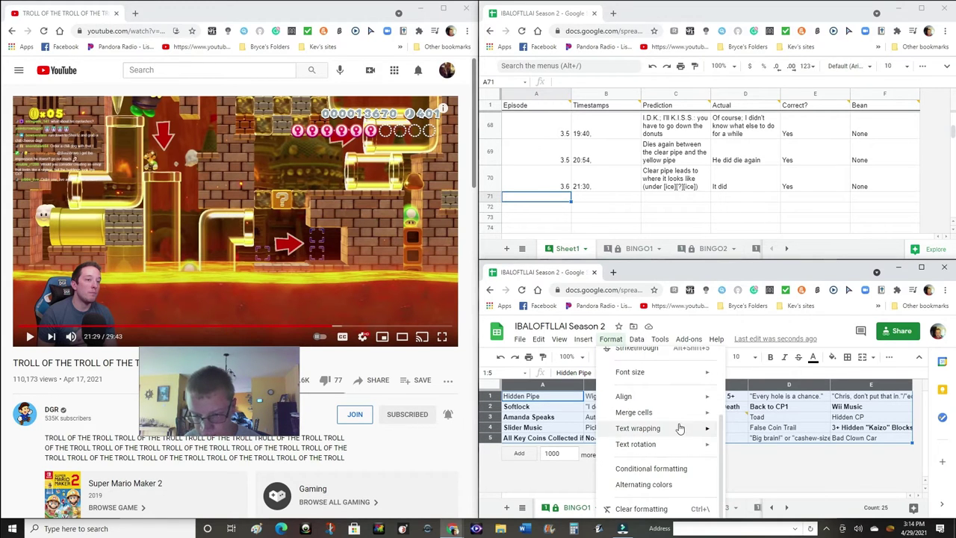
click(738, 448)
click(827, 463)
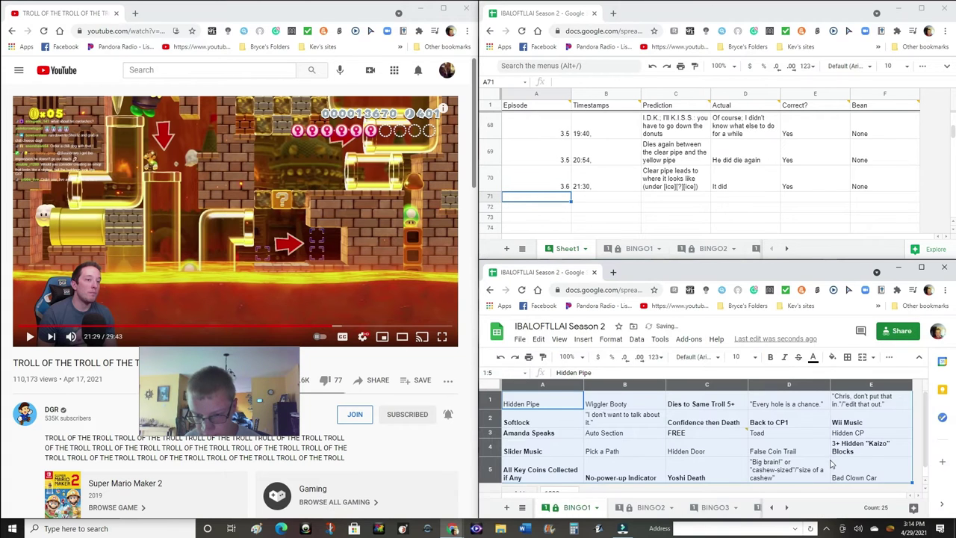
Wrap text on every BINGO2 cell, accepting the protected-cells warning
click(654, 507)
click(494, 385)
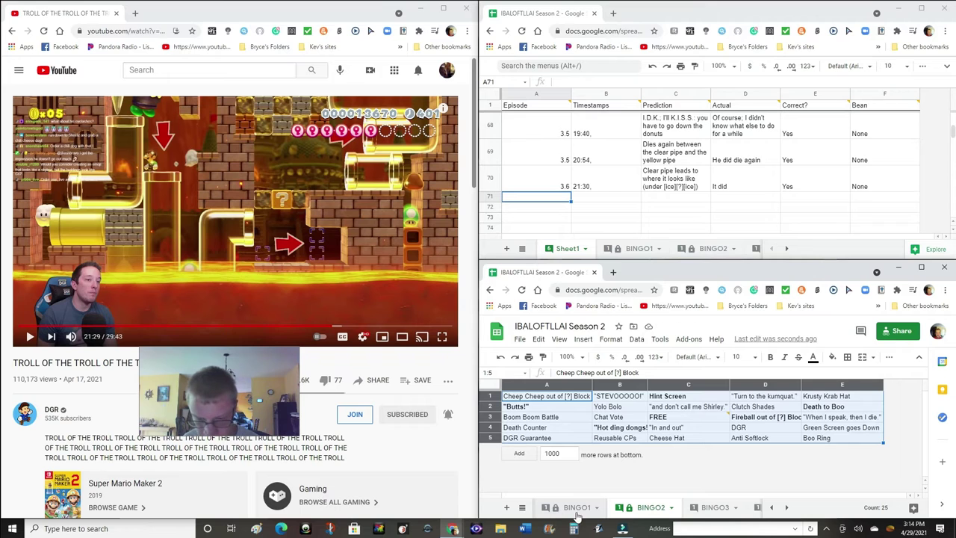
click(628, 509)
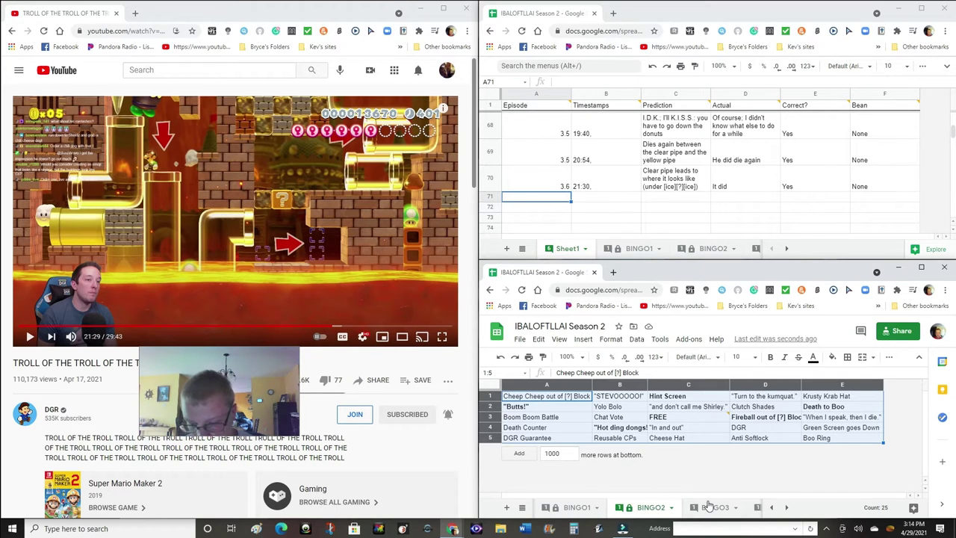
click(557, 188)
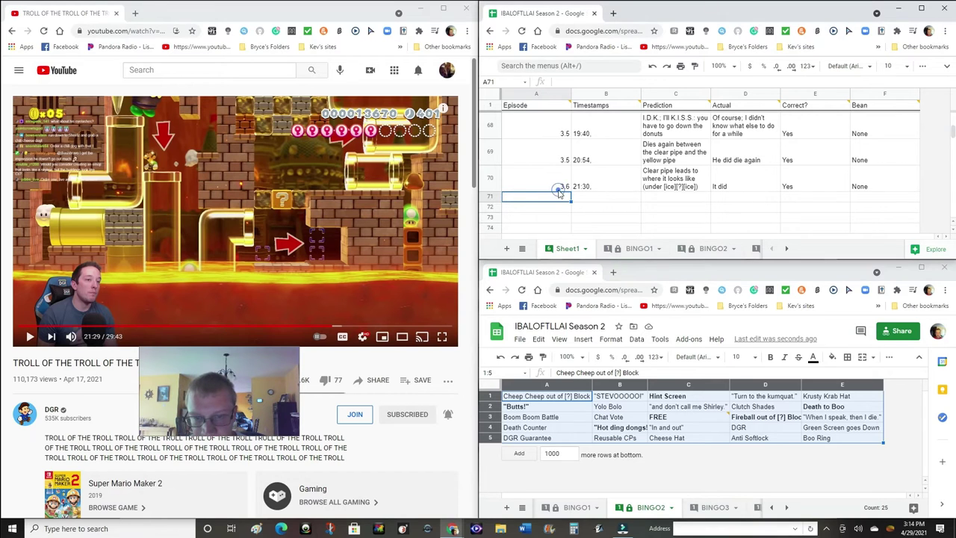
click(564, 190)
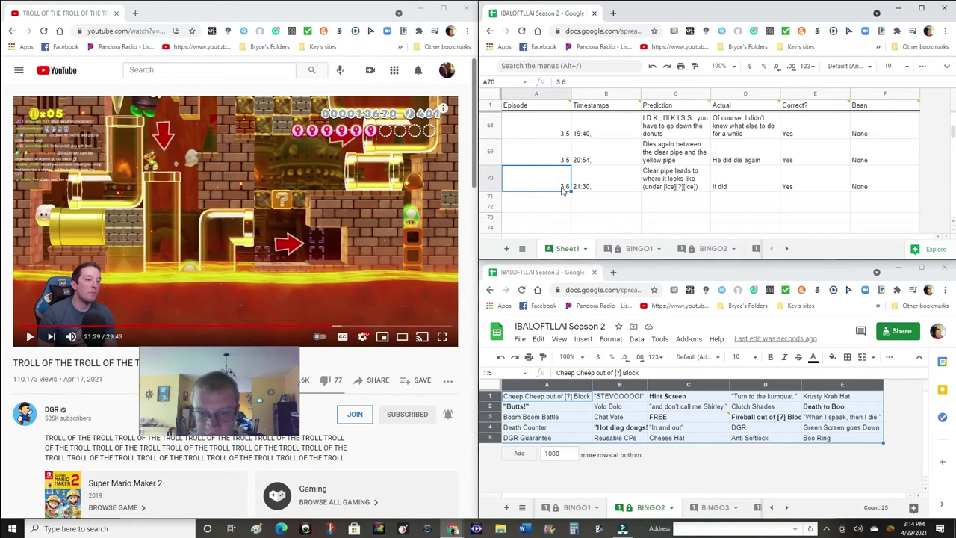
click(610, 338)
mouse_move(638, 427)
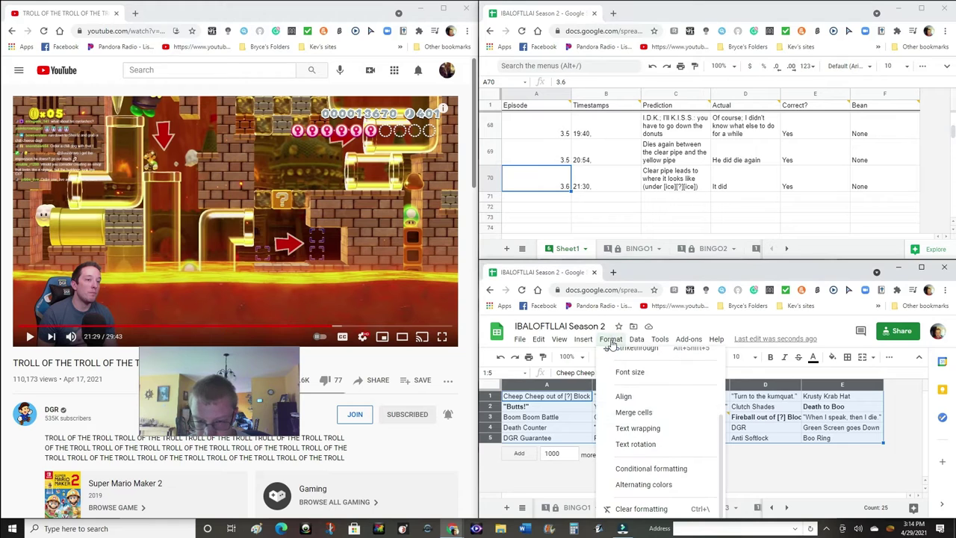
click(730, 447)
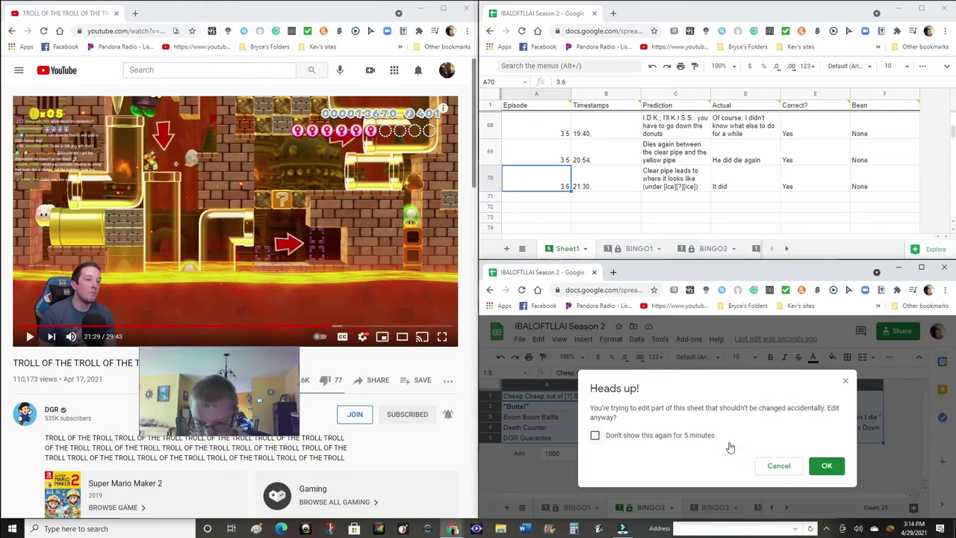
click(825, 465)
Wrap text across the BINGO3 card so long entries like 'Three Correct Predictions in a Row' fit
click(702, 511)
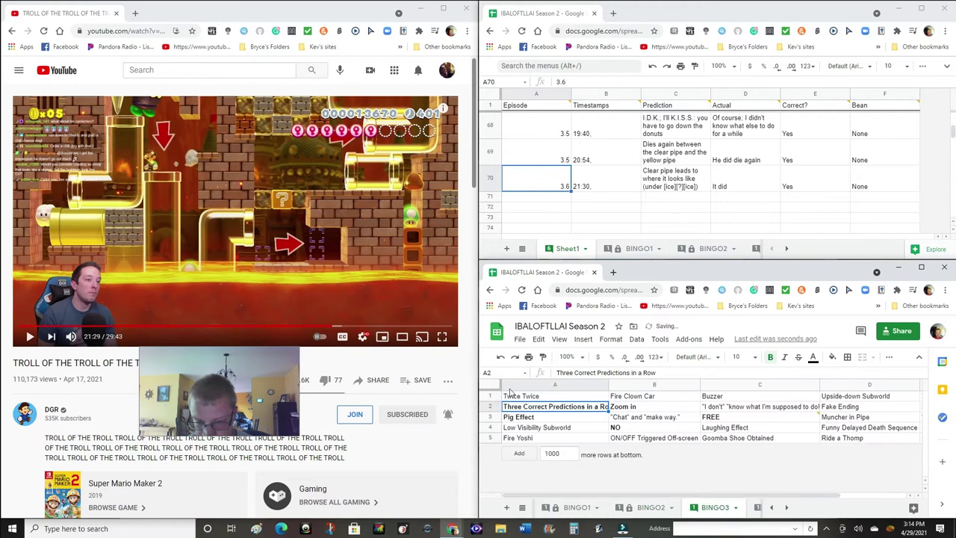
click(487, 385)
click(610, 338)
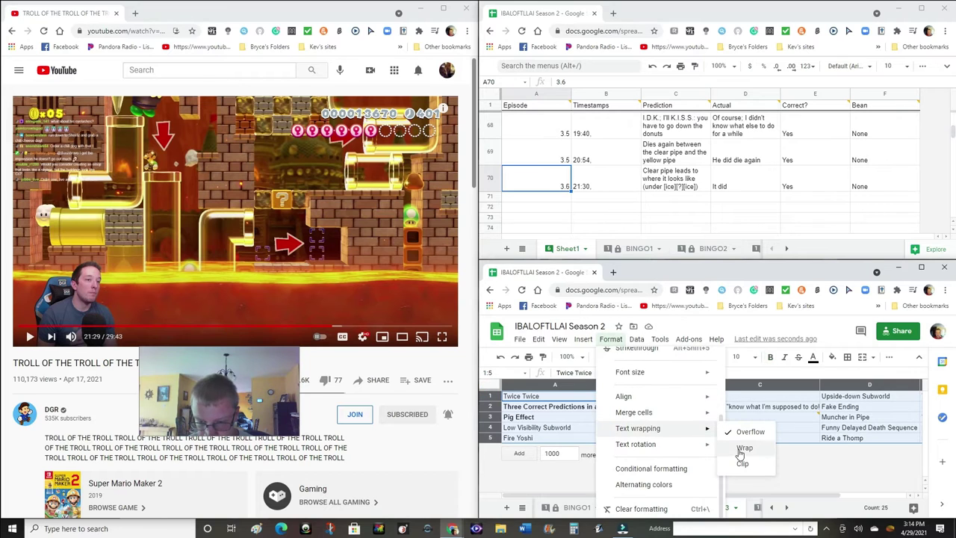
click(743, 448)
click(746, 424)
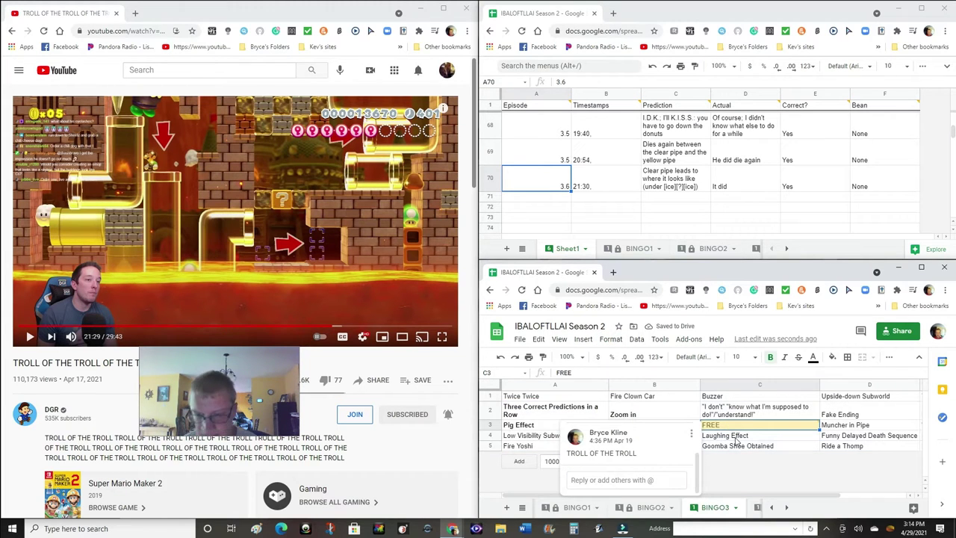
drag(193, 400, 590, 422)
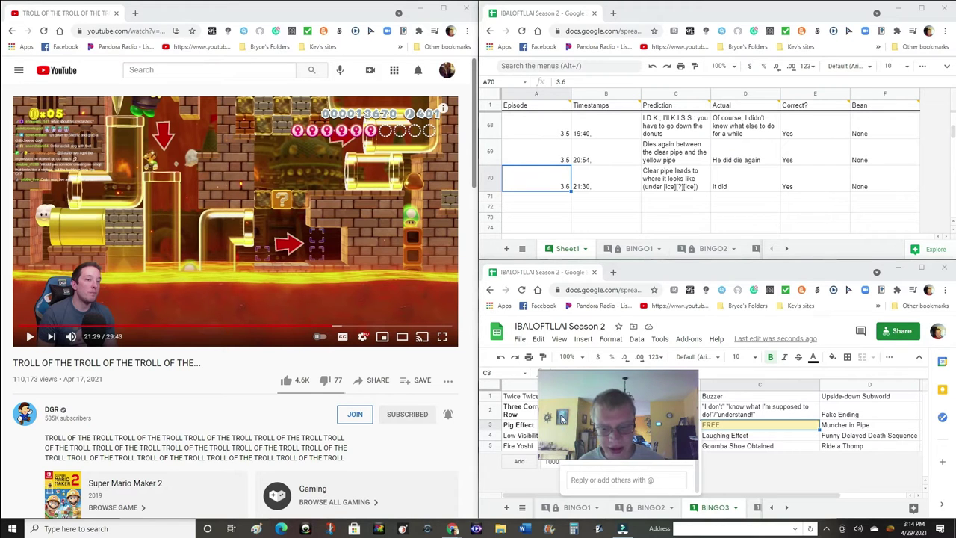
Let the episode video play on from 21:29 and pause it at 21:42
drag(590, 423, 204, 390)
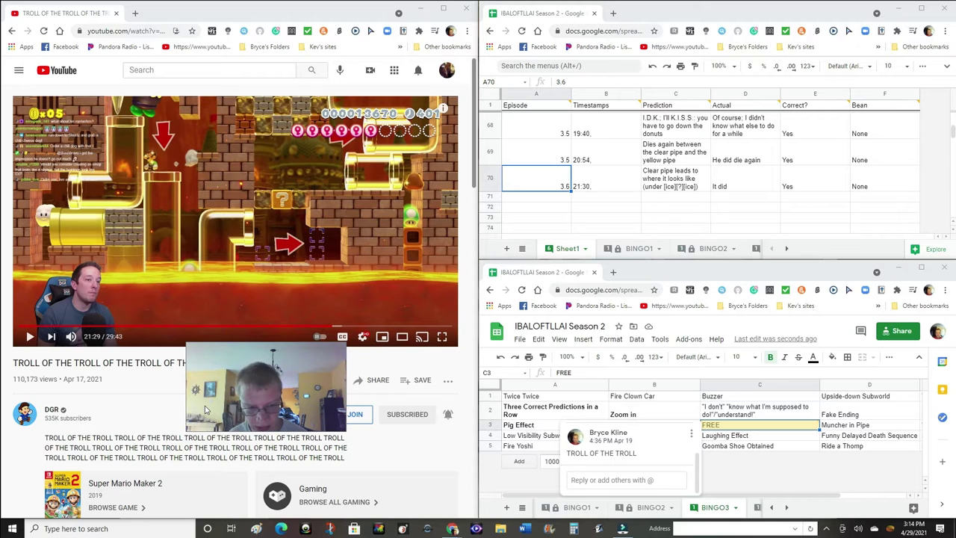
drag(210, 404, 539, 438)
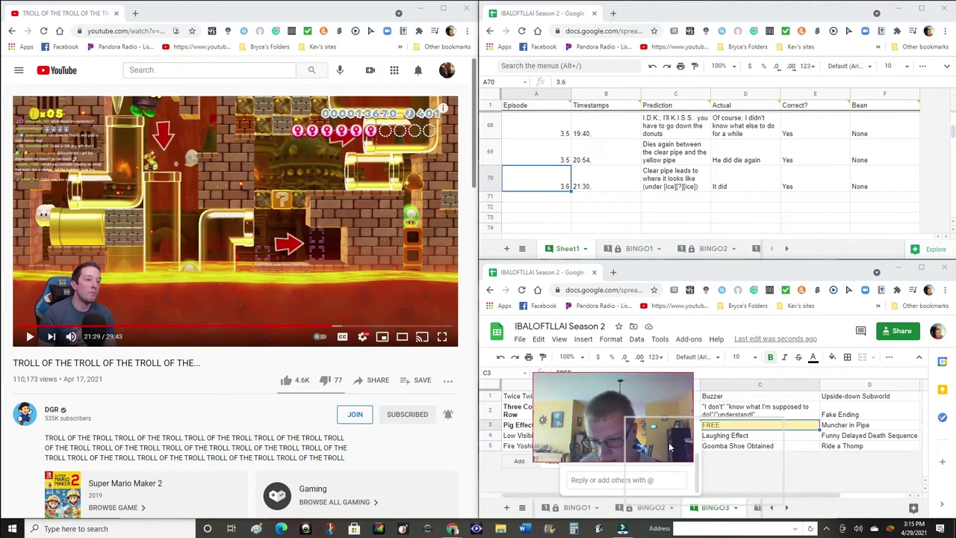
drag(577, 404, 663, 448)
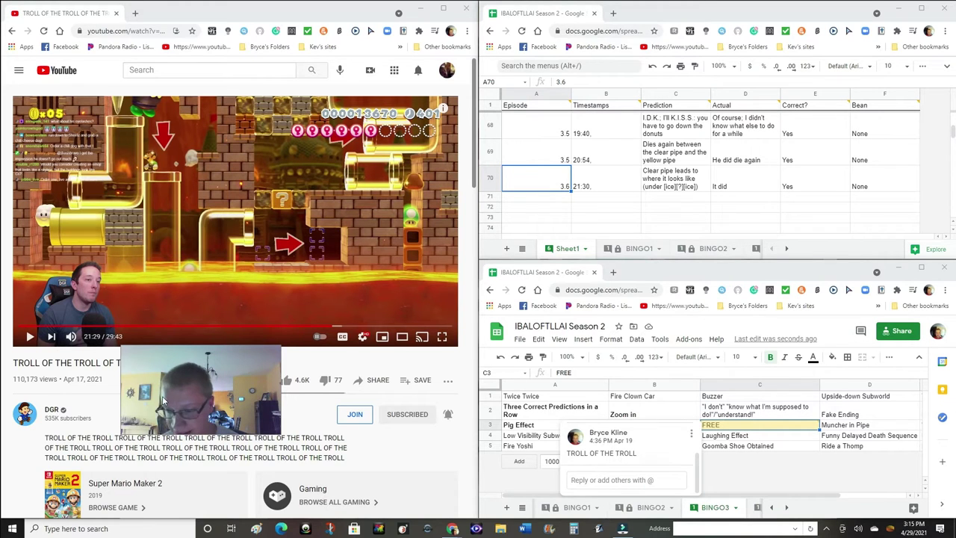
click(29, 337)
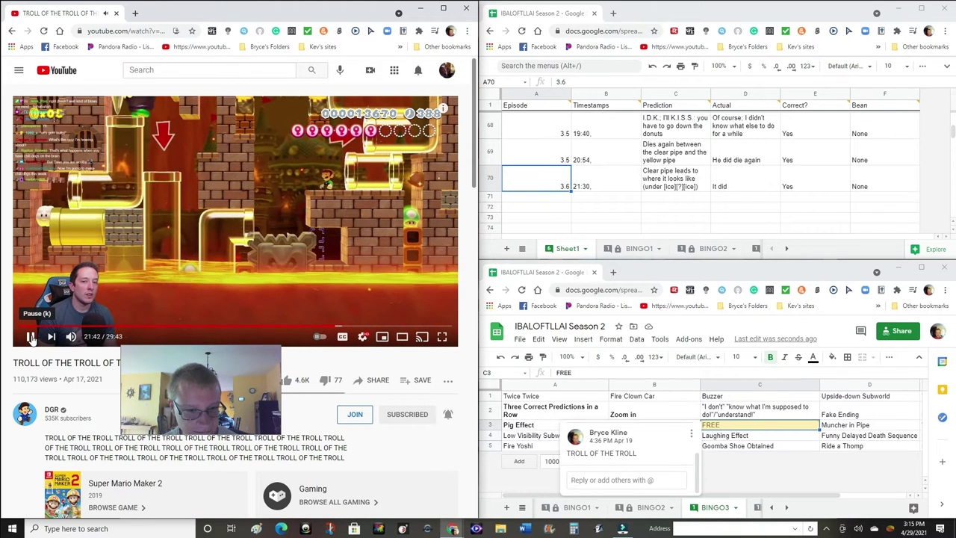
click(30, 337)
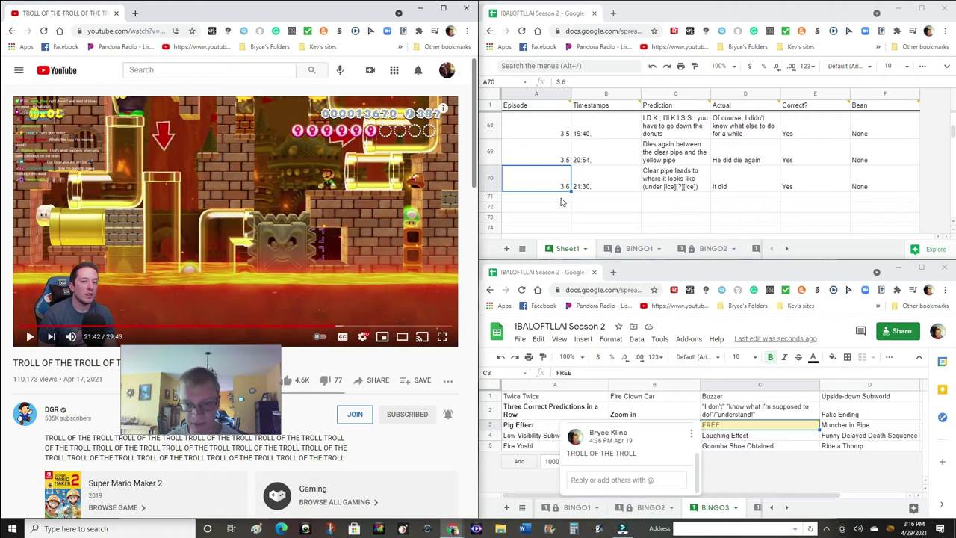
Log row 71 with episode 3.6, timestamp 21:42, and the goomba helmet, 1-UP and donuts prediction
click(561, 197)
text(3.6)
key(Tab)
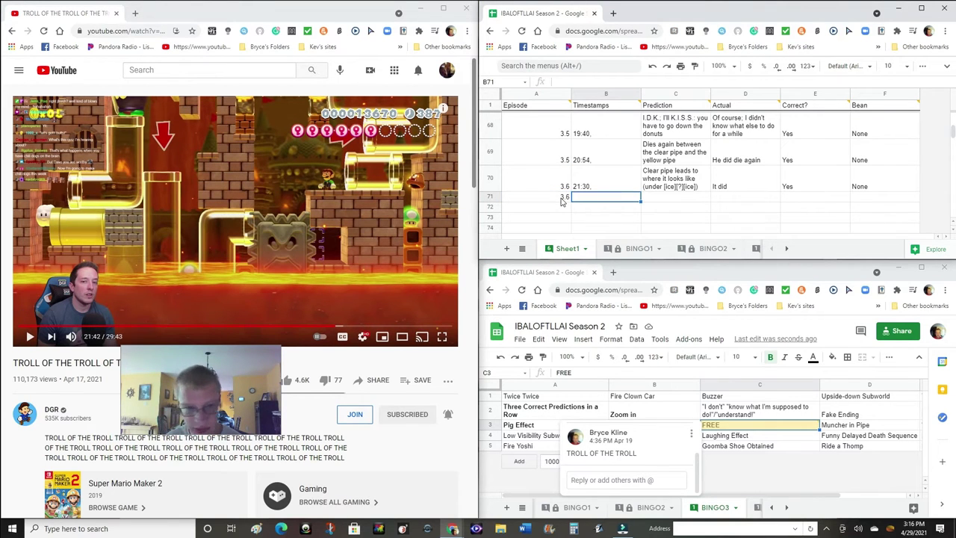
text(21)
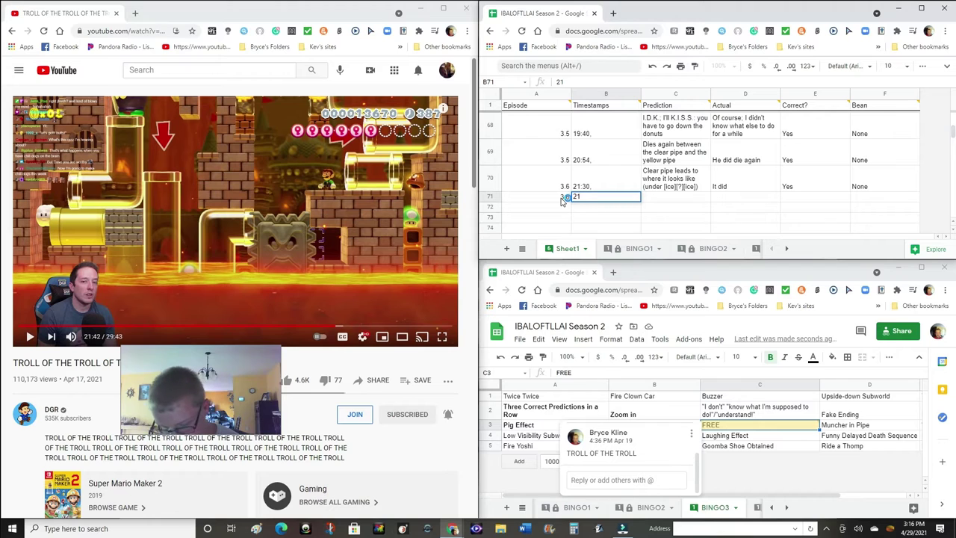
text(:42,)
key(Tab)
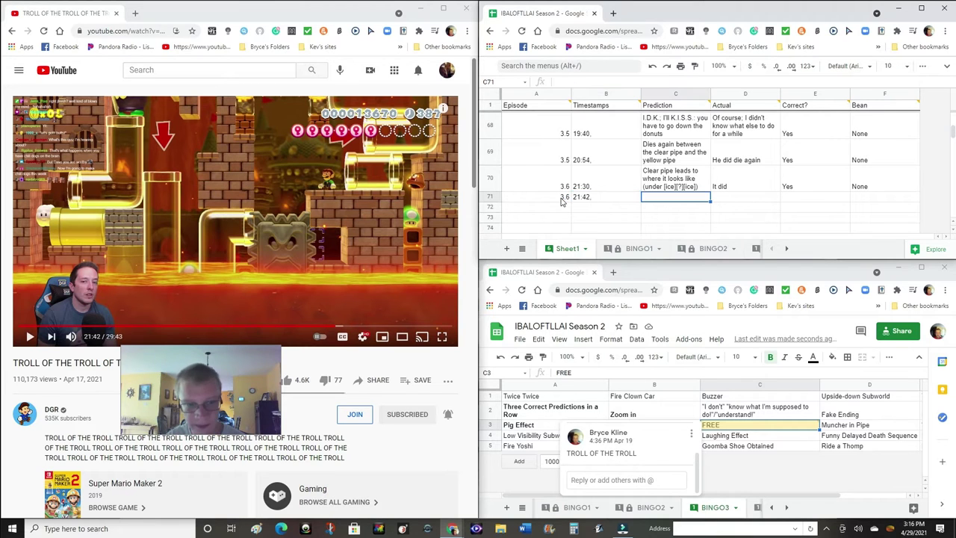
key(Return)
text(Short clear pipe to goomba helment, 1-UP, and donuts is bad n)
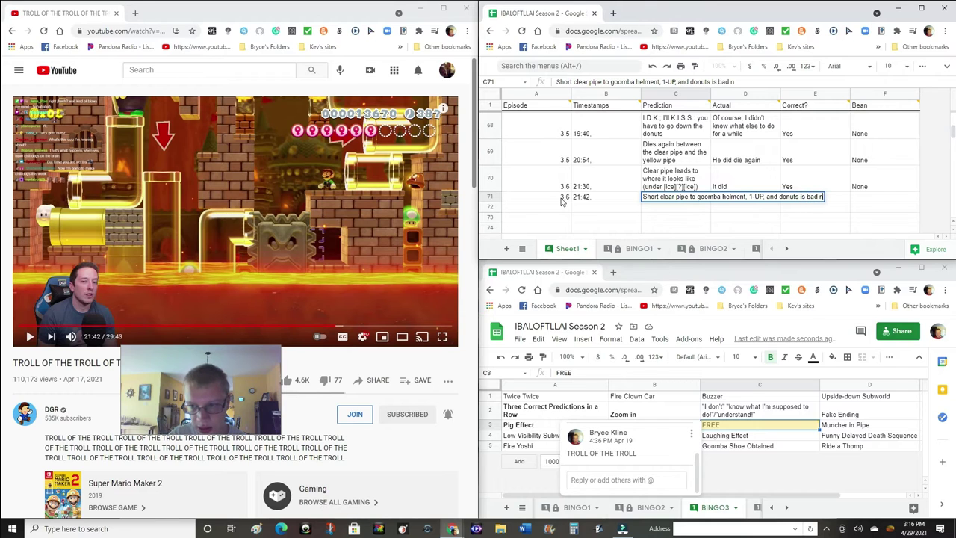
text(ews)
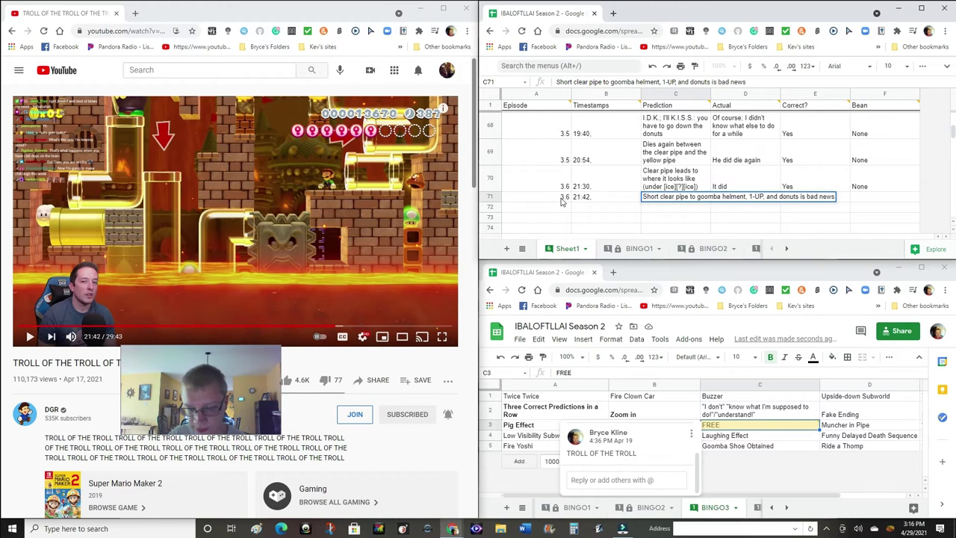
key(Tab)
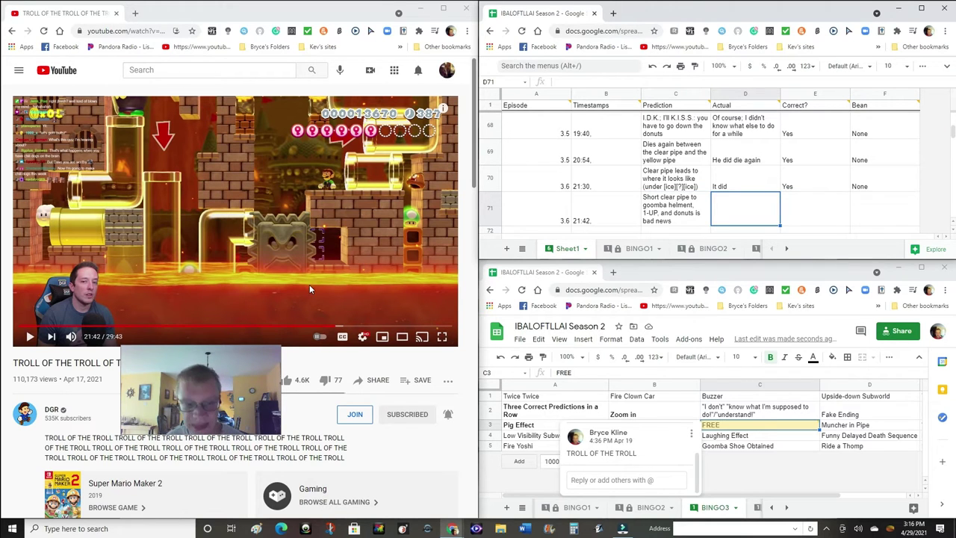
Play the Mario Maker stream past 21:42, with pauses at 22:00, and stop at 22:20
click(30, 338)
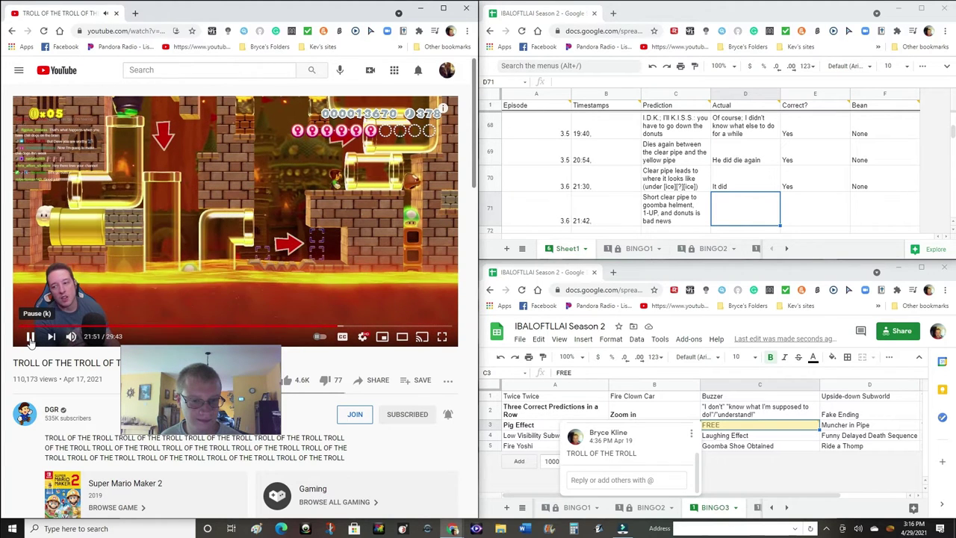
click(30, 337)
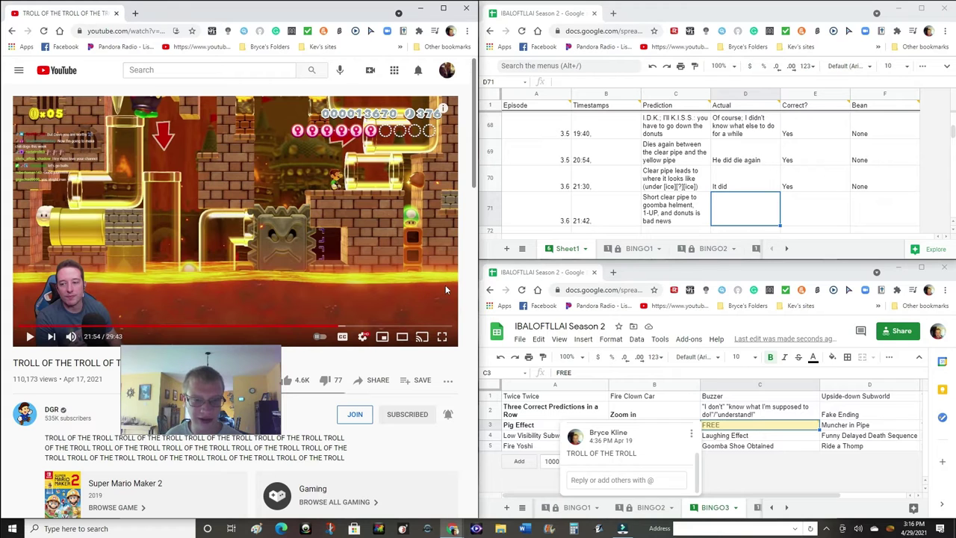
click(30, 338)
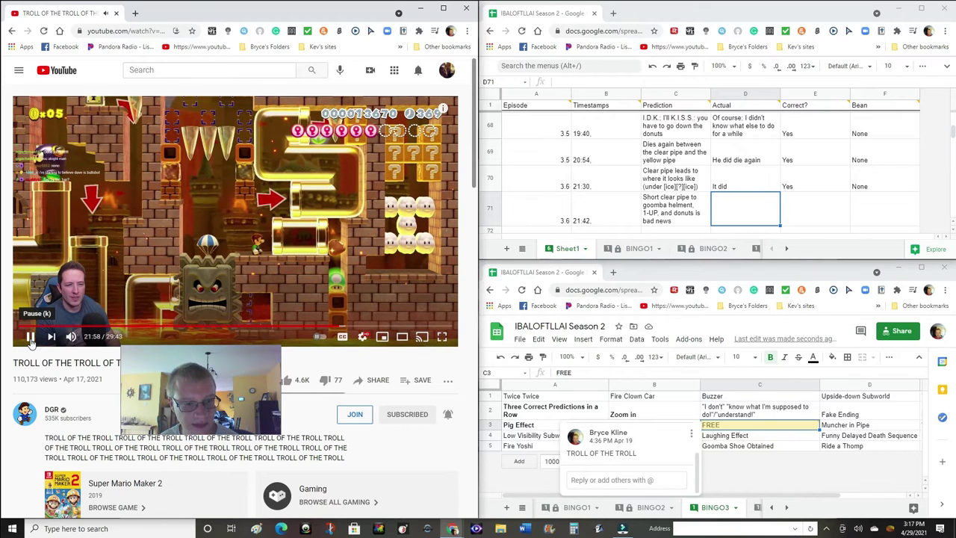
click(30, 339)
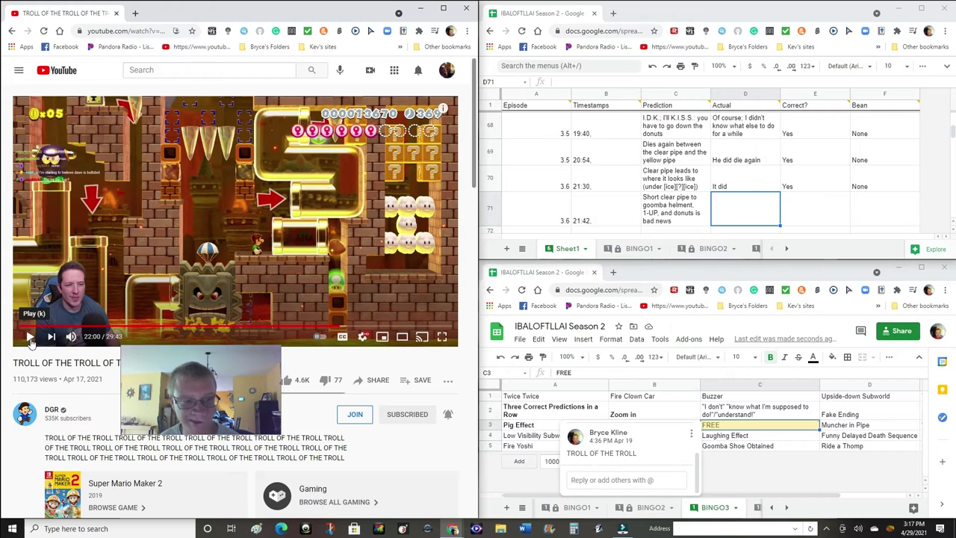
click(30, 339)
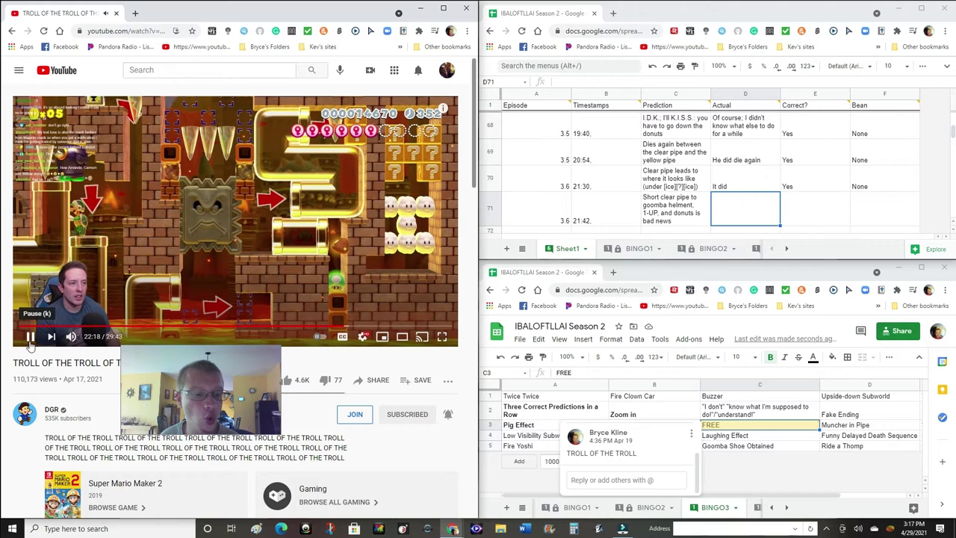
click(30, 340)
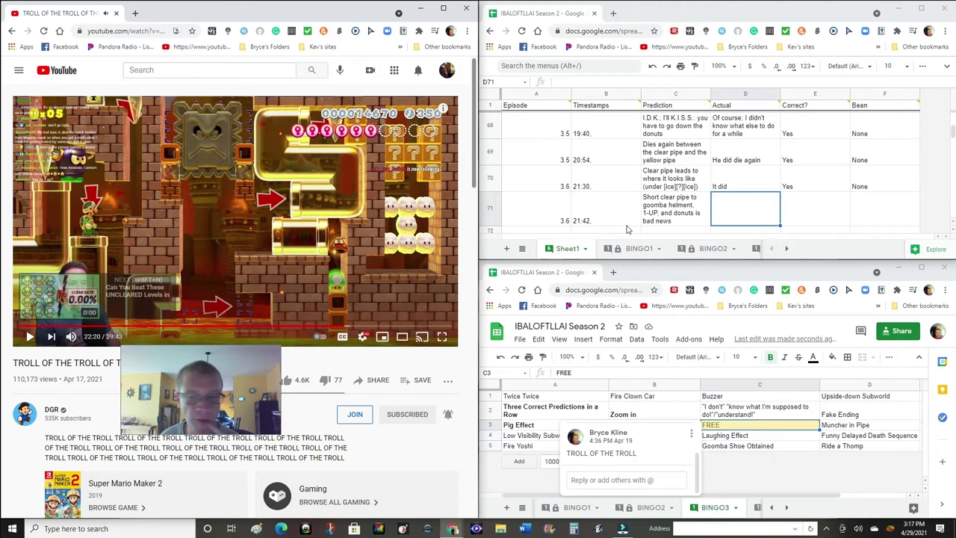
scroll(534, 210, down, 1)
Enter episode 3.6, time 22:20 and 'The bully has the key' in row 72, then resume playback
click(535, 206)
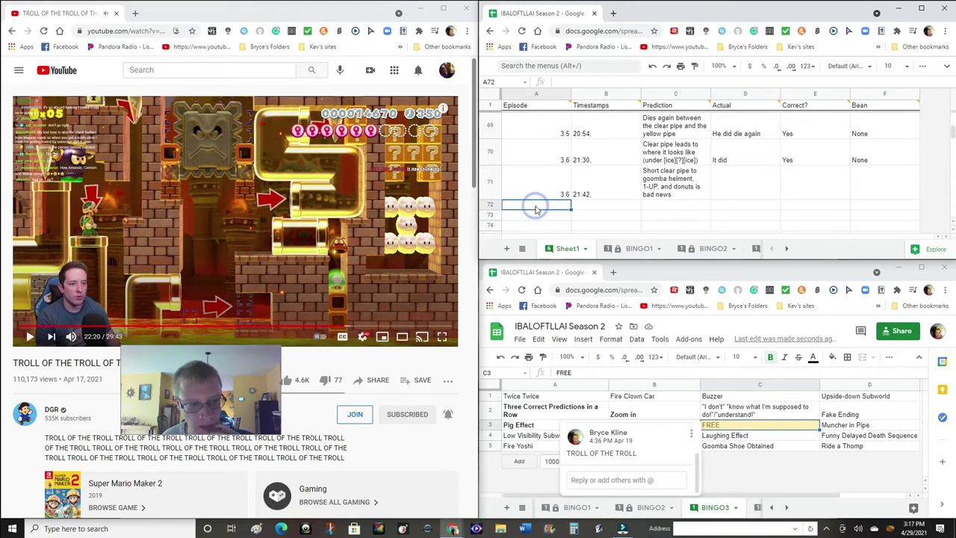
text(3.6)
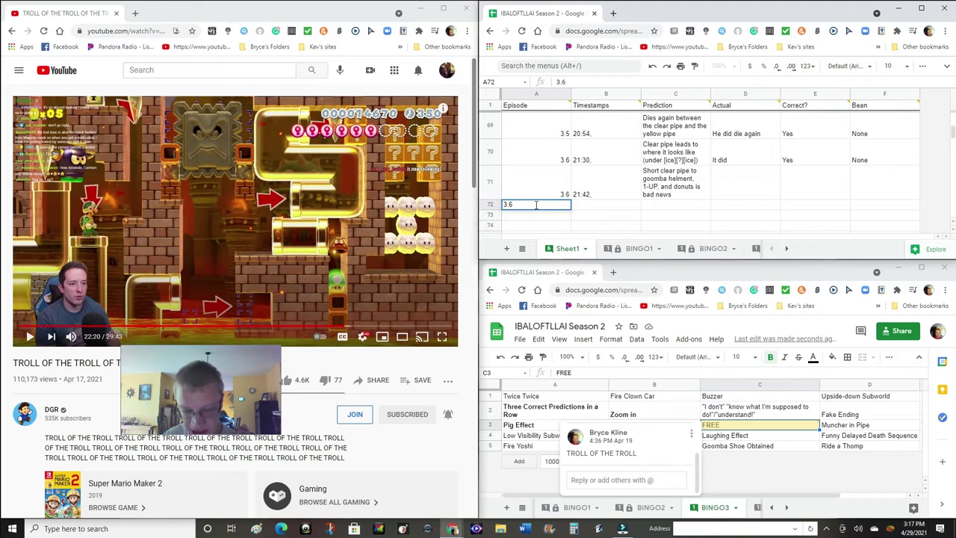
key(Tab)
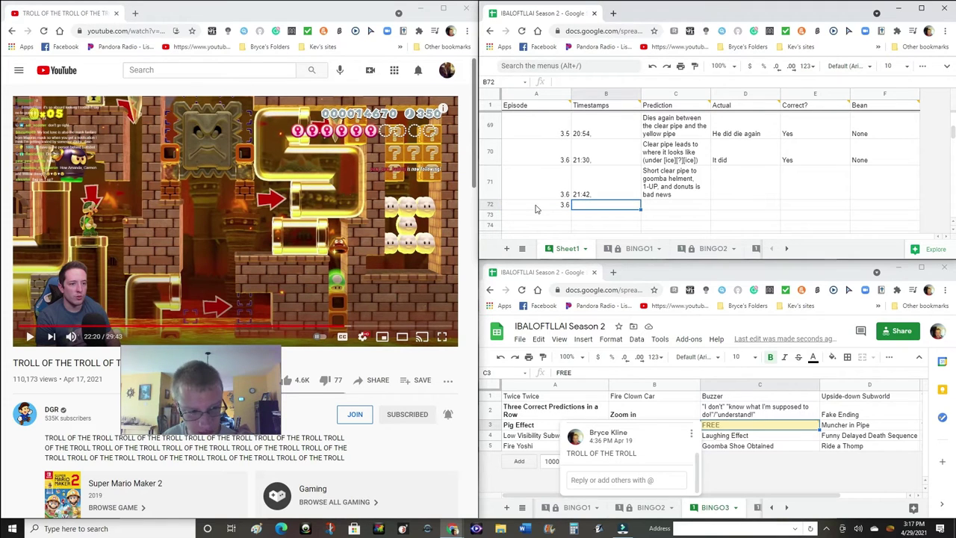
text(22:20)
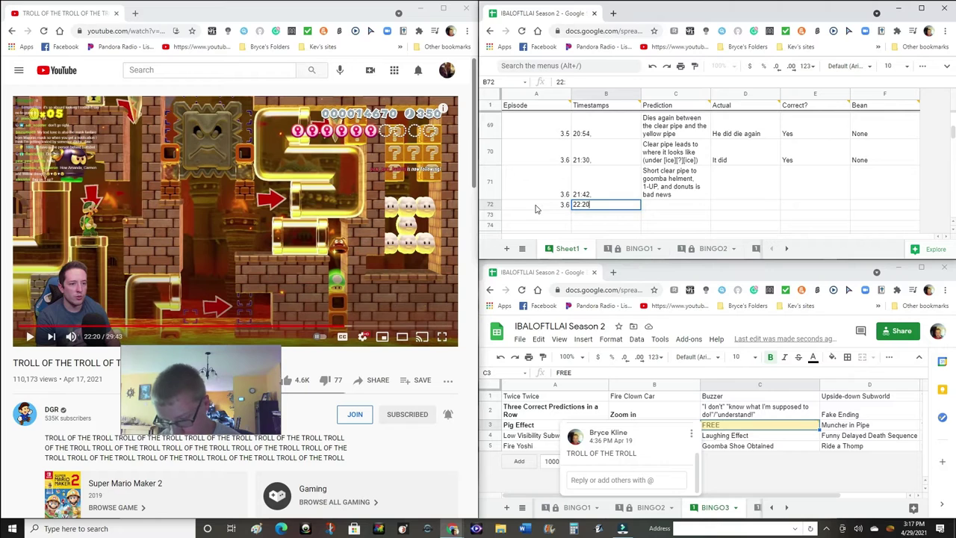
text(,)
key(Tab)
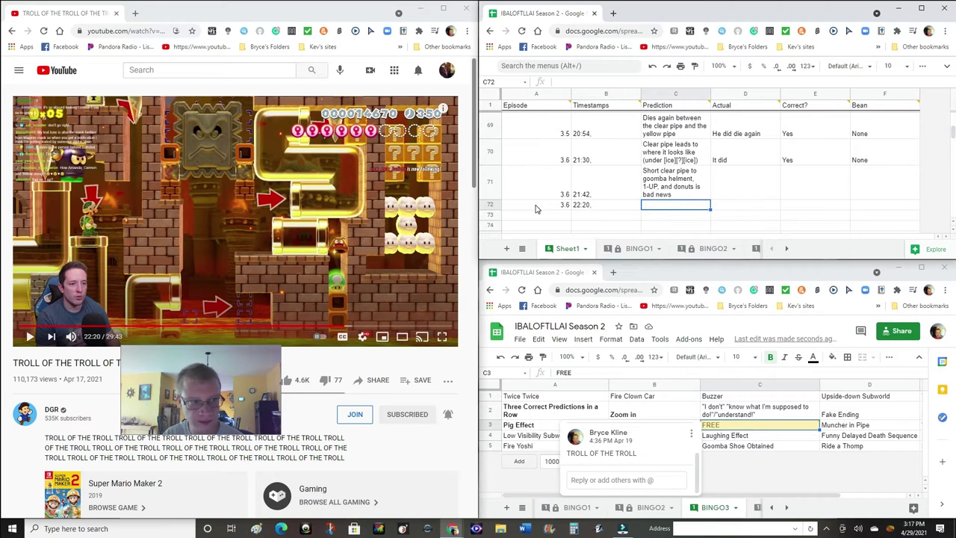
text(The bully has the key)
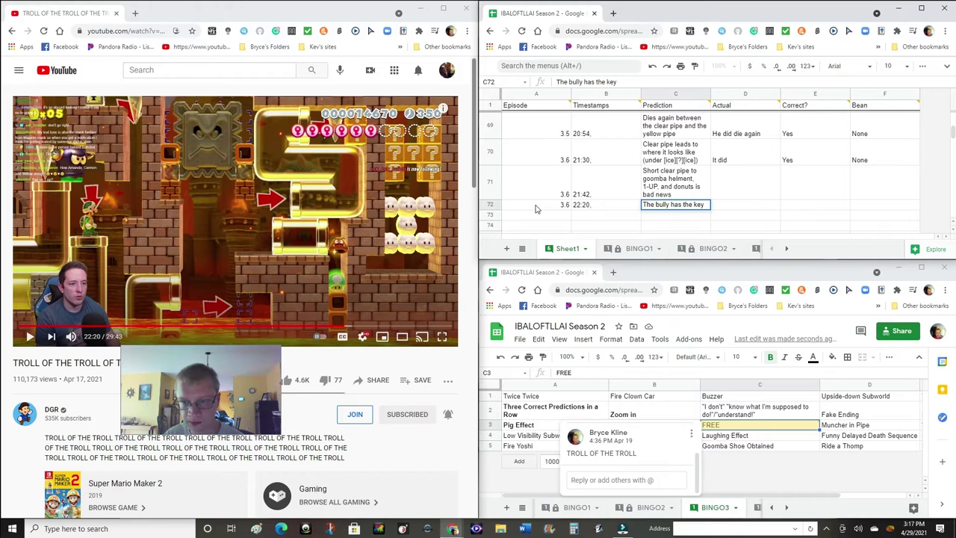
key(Tab)
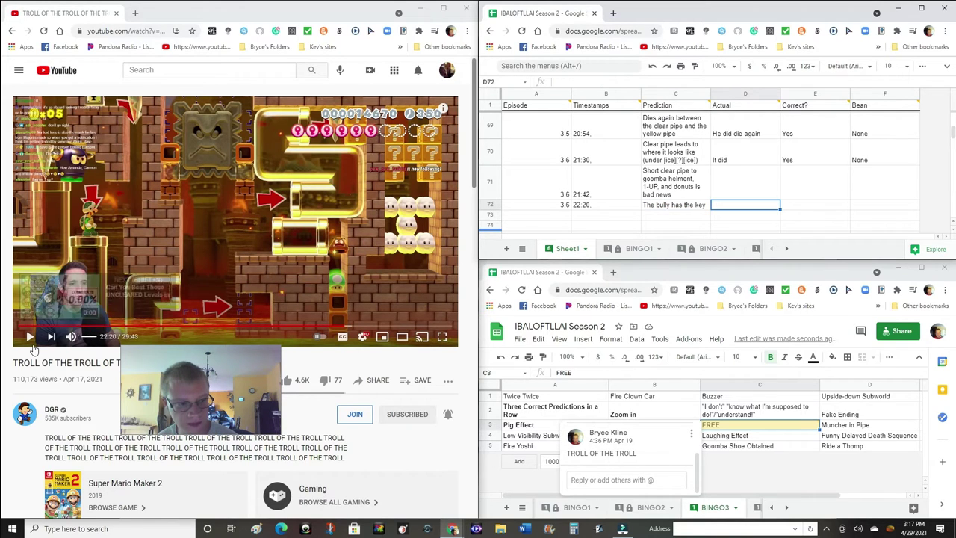
click(30, 336)
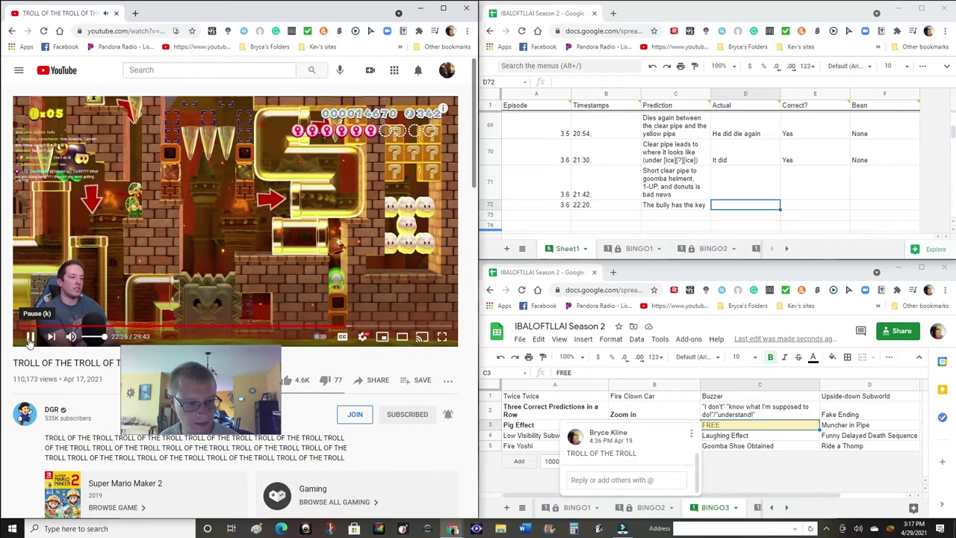
Watch the stream with one pause at 22:30, then pause it at 22:44
click(30, 338)
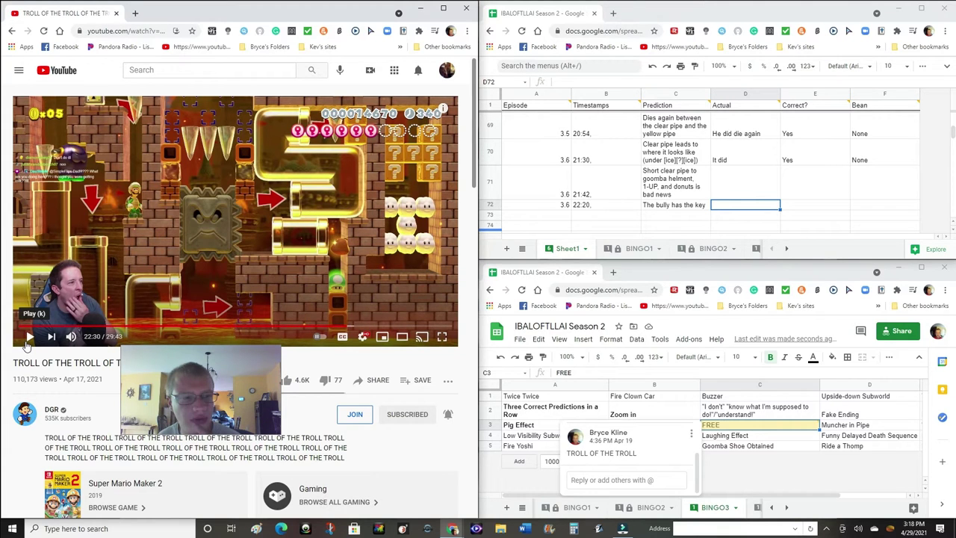
click(27, 341)
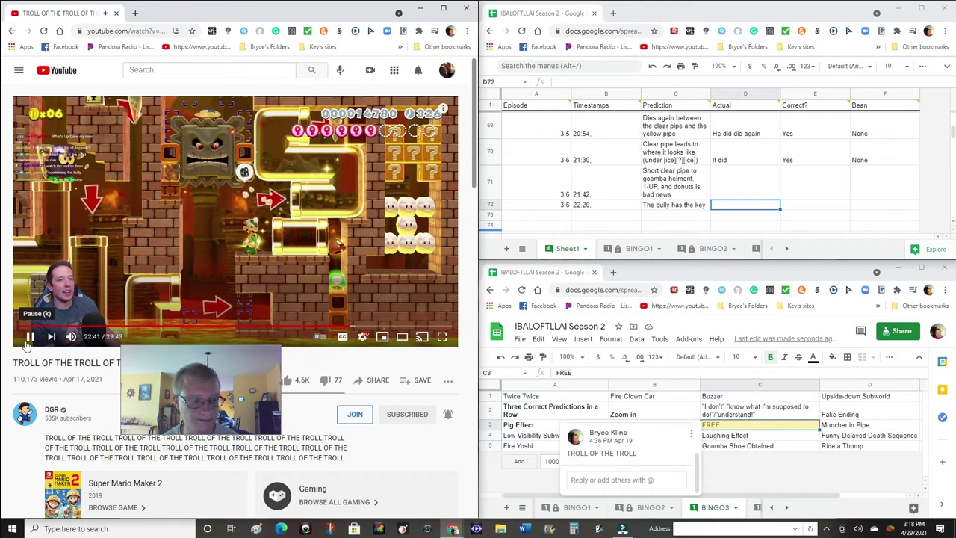
click(28, 338)
Fill row 72's Actual and Correct? cells and enter Bean 'LW 1 - 1 = 0' in F72
click(722, 208)
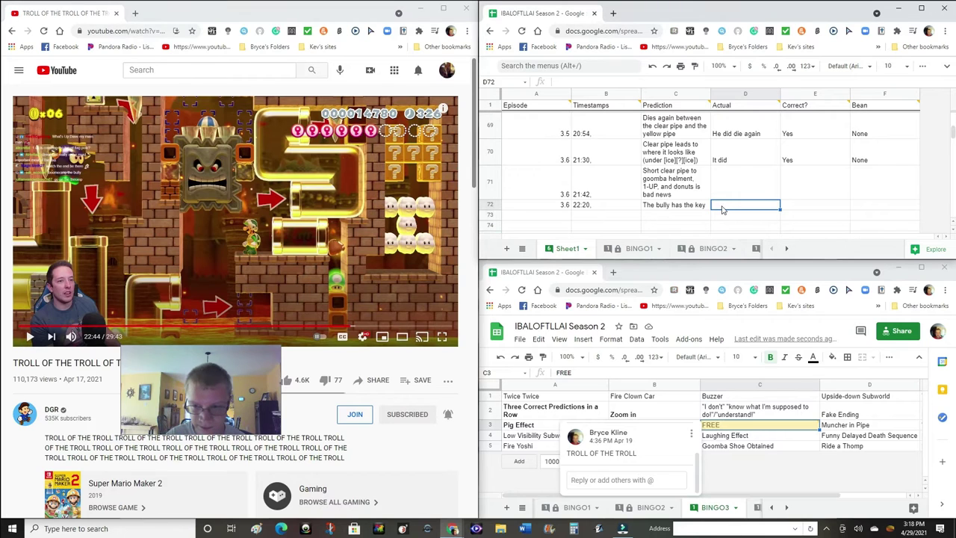
text(The key was in the )
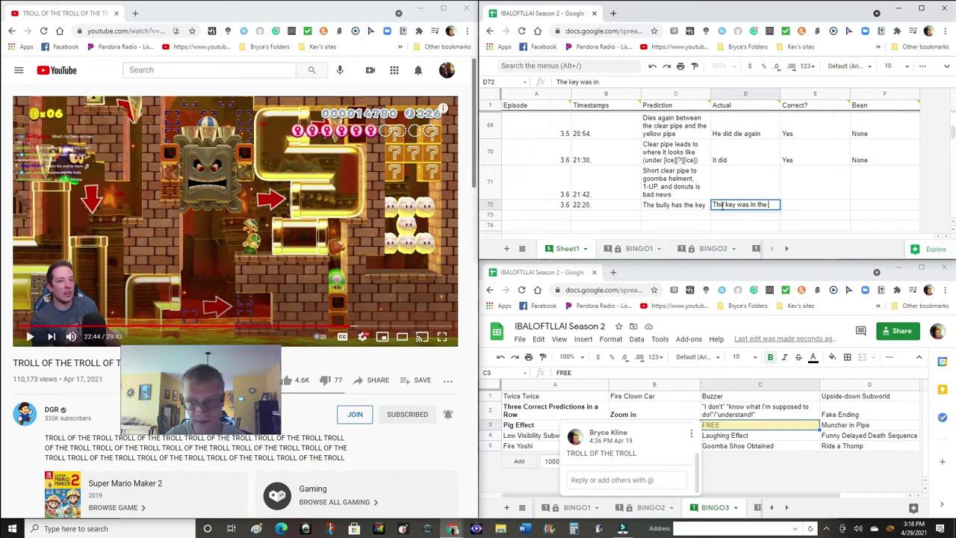
text([?][?])
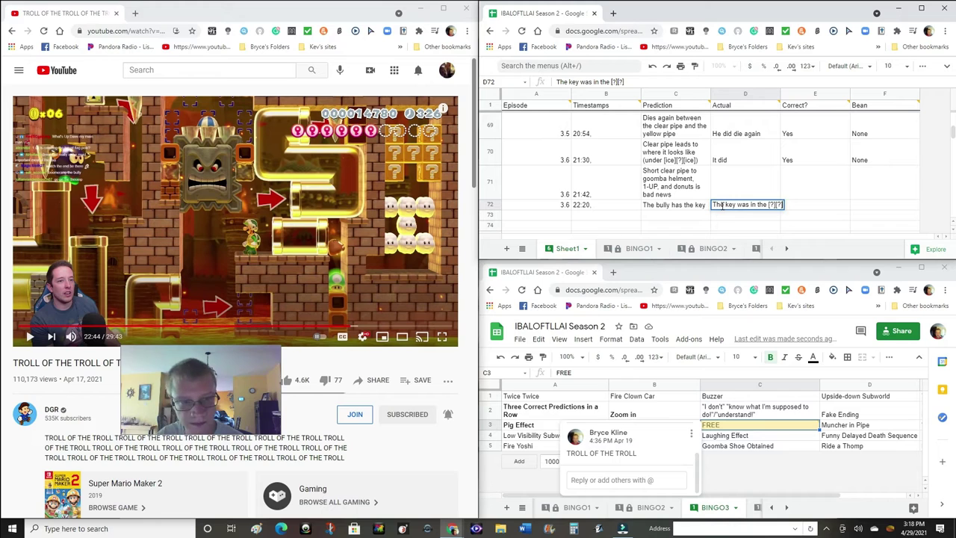
text( after the lon)
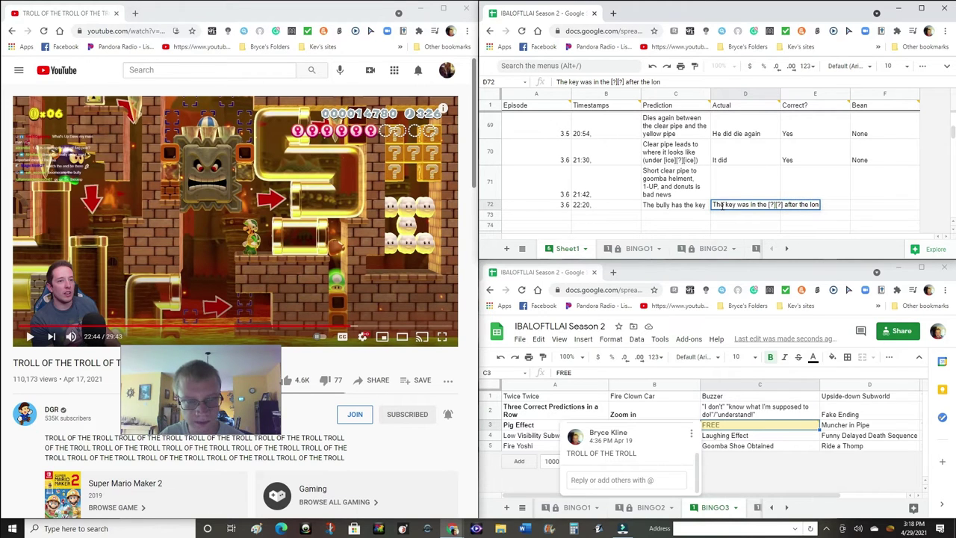
key(BackSpace)
key(BackSpace)
key(BackSpace)
key(BackSpace)
key(BackSpace)
key(BackSpace)
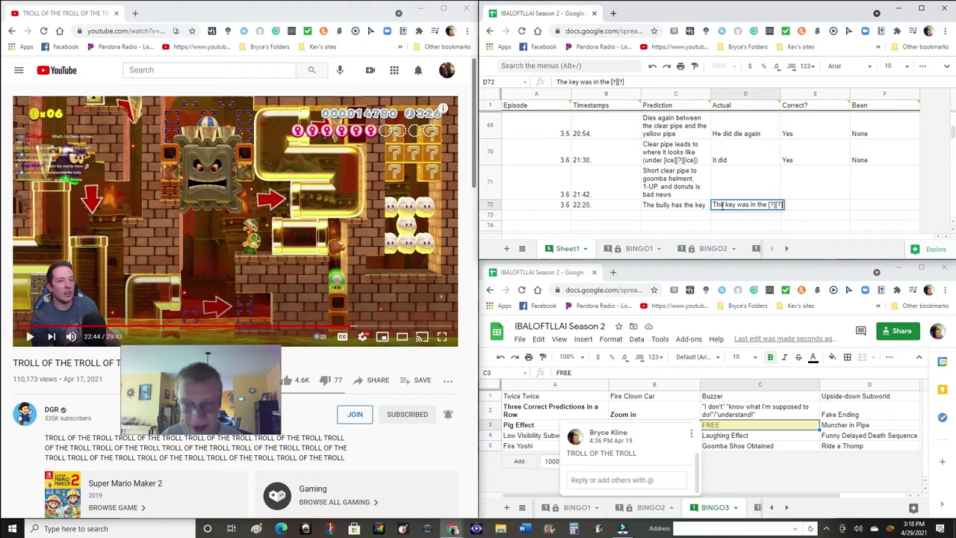
key(Tab)
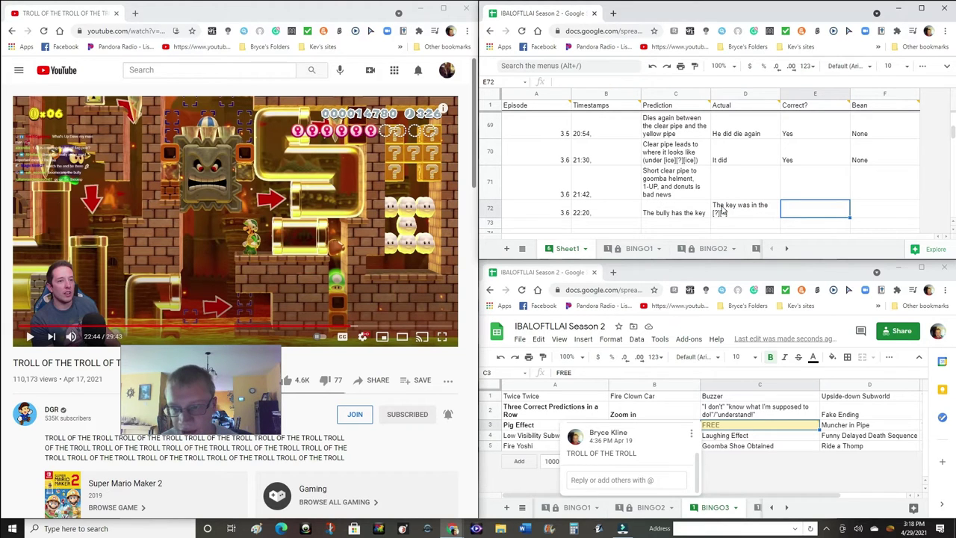
text(No, this uses my last Luc)
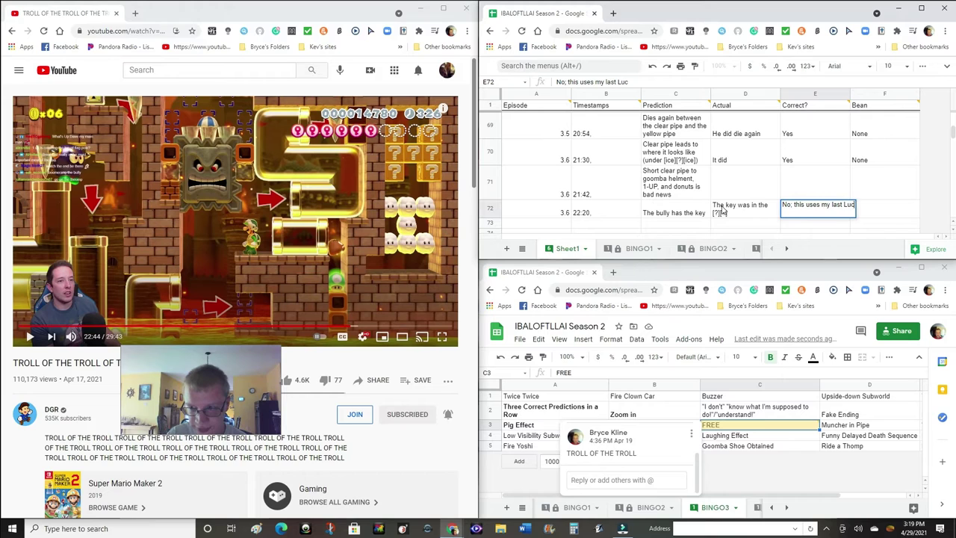
text(ky Wa)
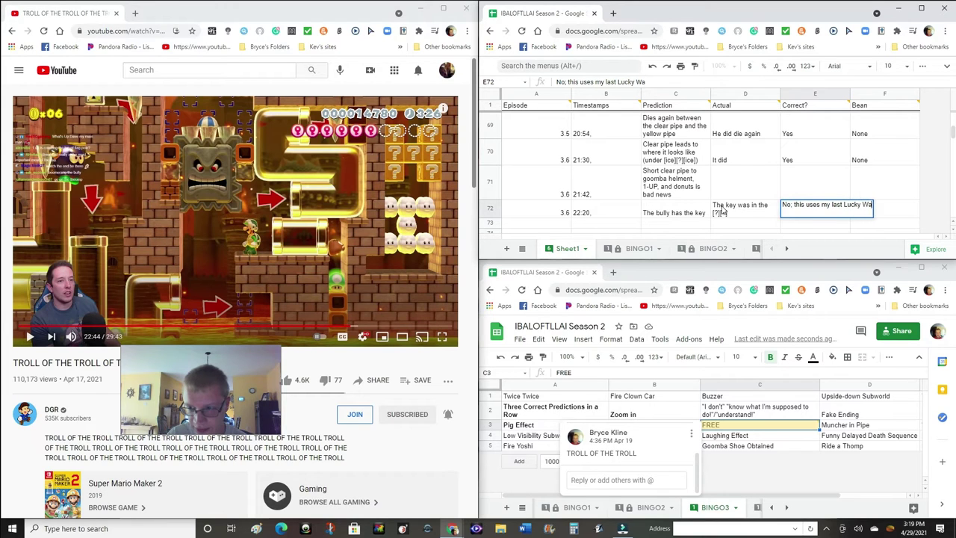
text(ger pass!)
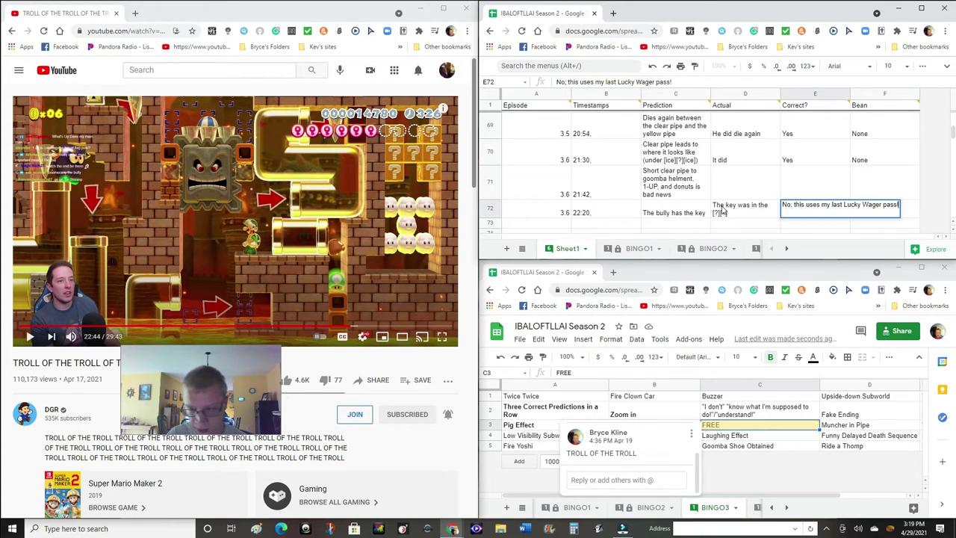
key(Tab)
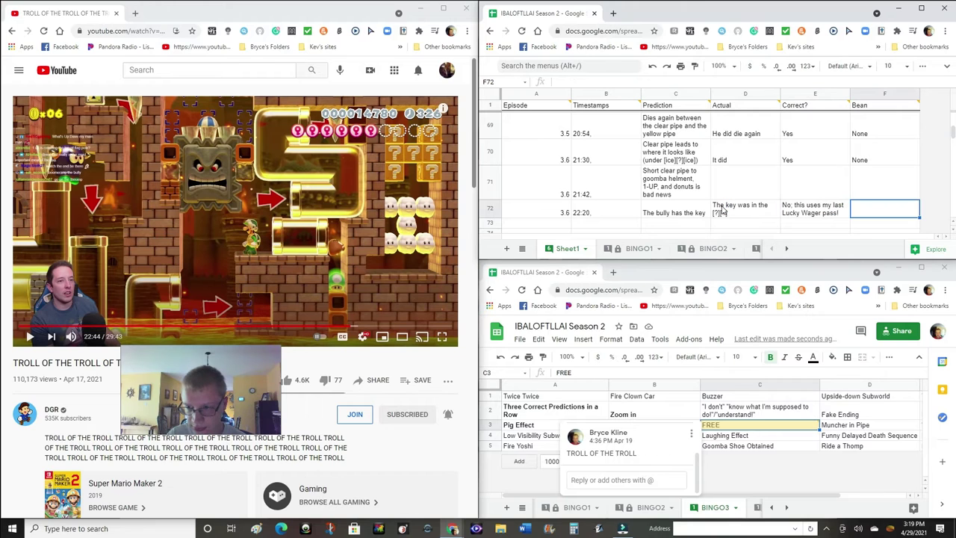
text(LW 1 - 1 = 0)
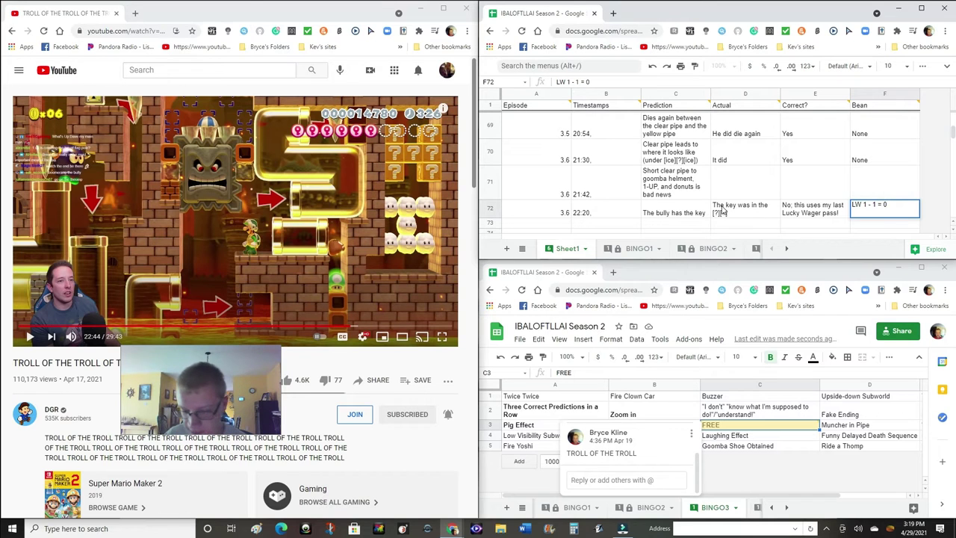
key(Return)
key(Left)
key(Left)
key(Left)
key(Left)
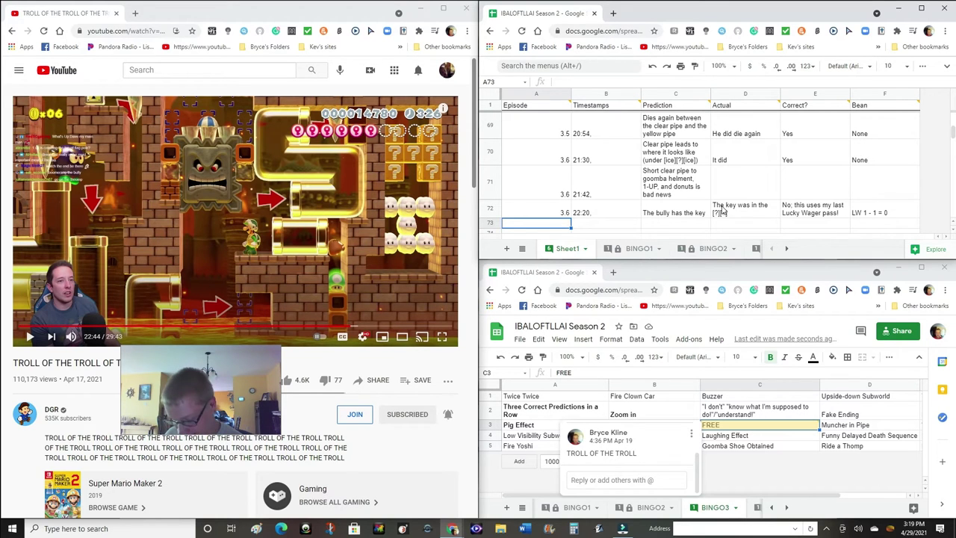
Close the TROLL OF THE TROLL comment on the FREE square and select B3
click(779, 426)
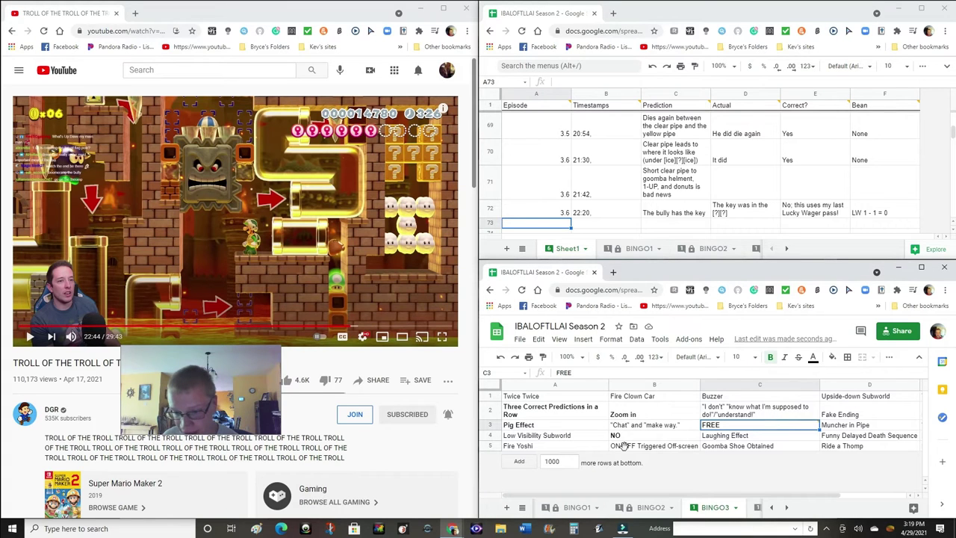
click(614, 427)
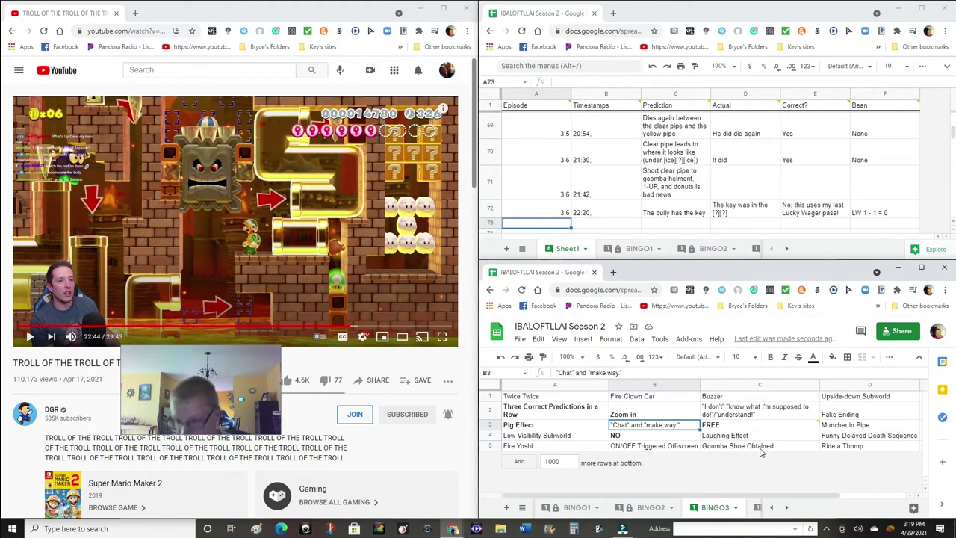
click(866, 215)
click(553, 223)
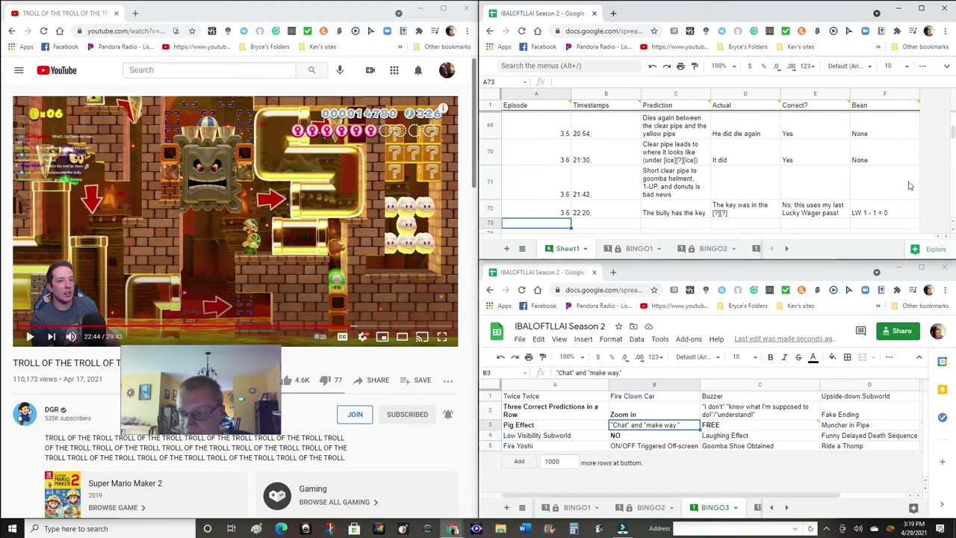
click(897, 210)
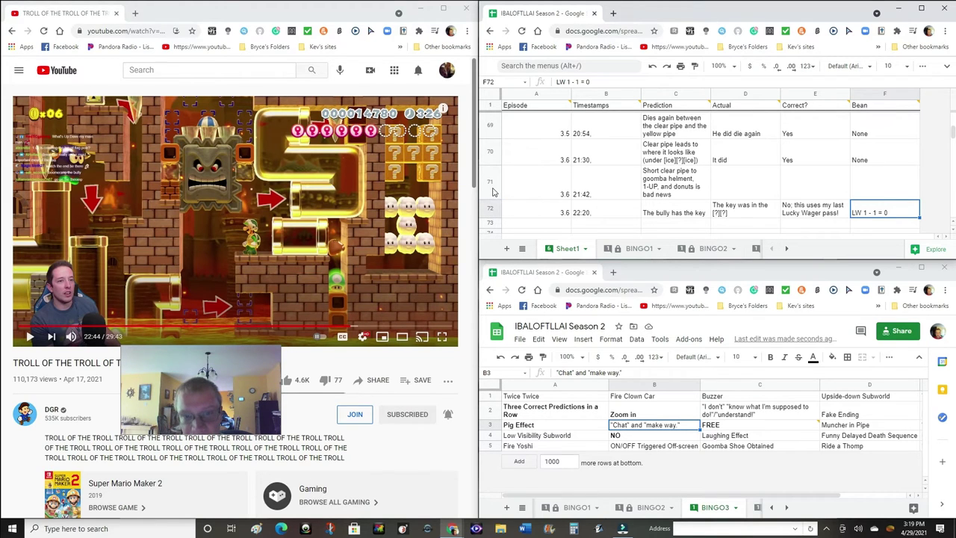
Select cells across rows 71–73 of Sheet1, then resume the stream video
click(492, 187)
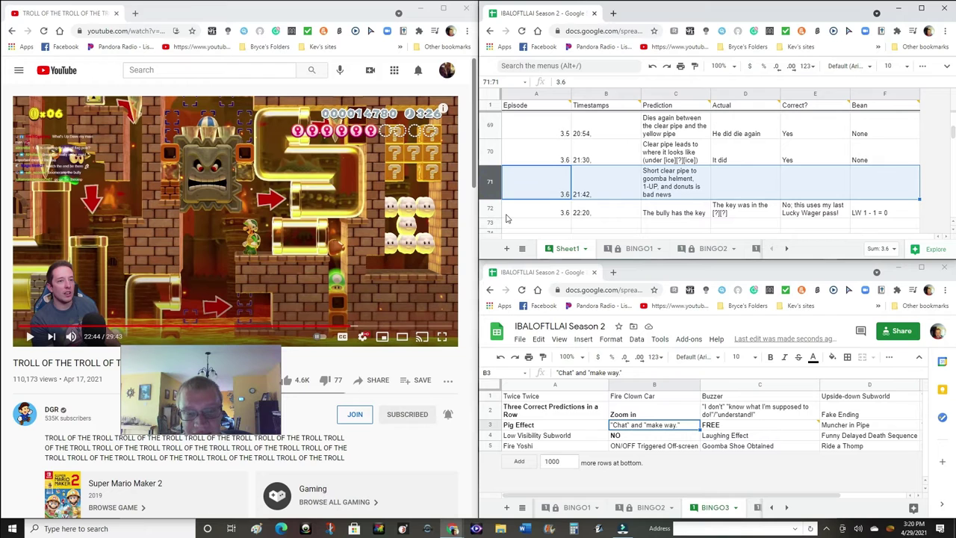
click(508, 212)
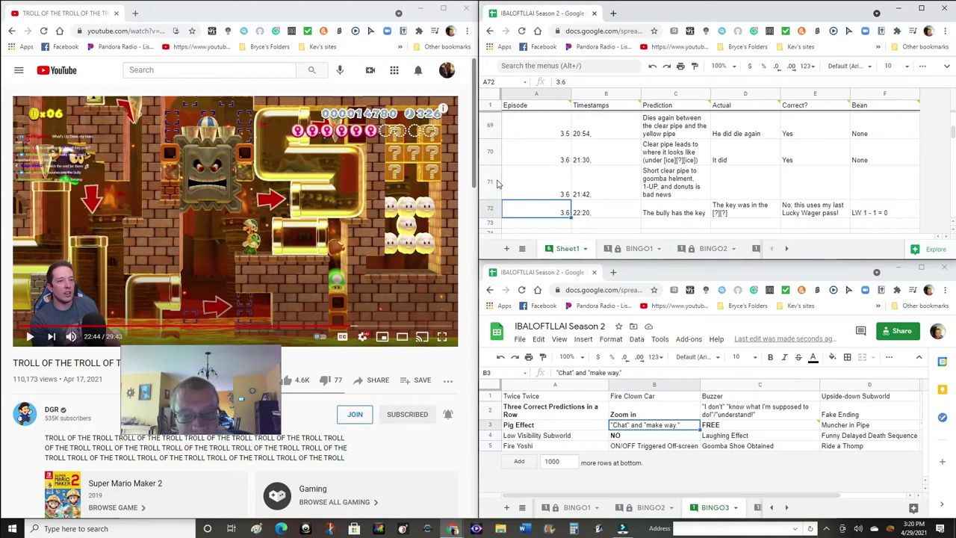
click(536, 178)
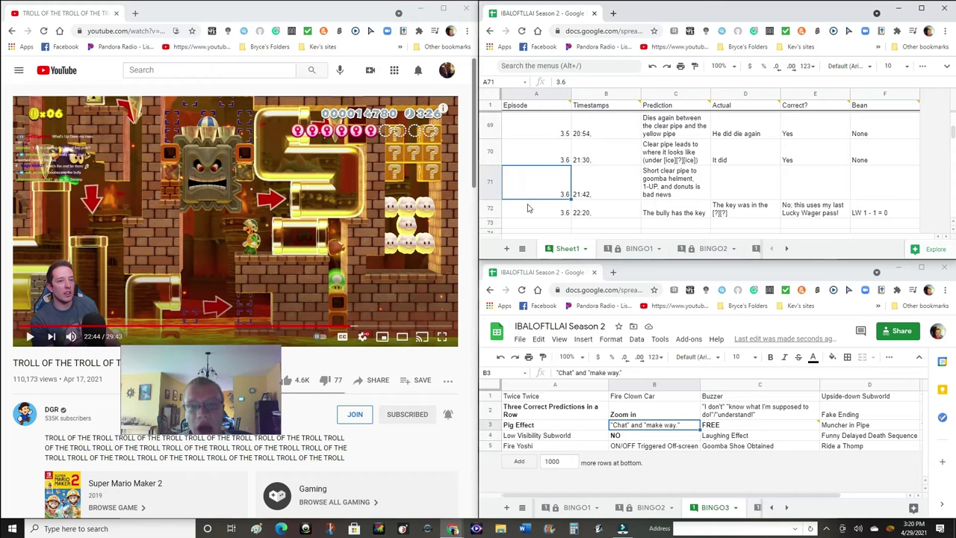
click(870, 211)
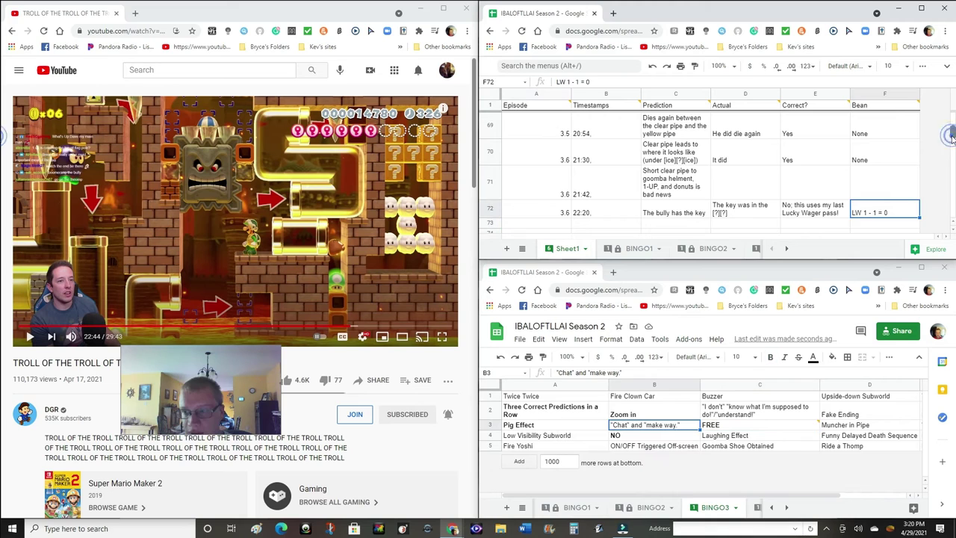
click(885, 195)
click(556, 192)
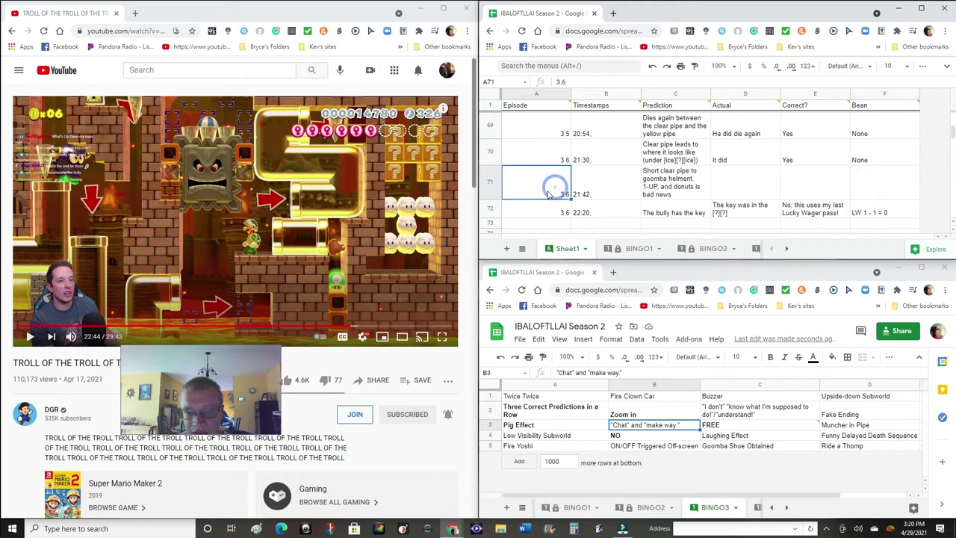
click(587, 192)
click(658, 183)
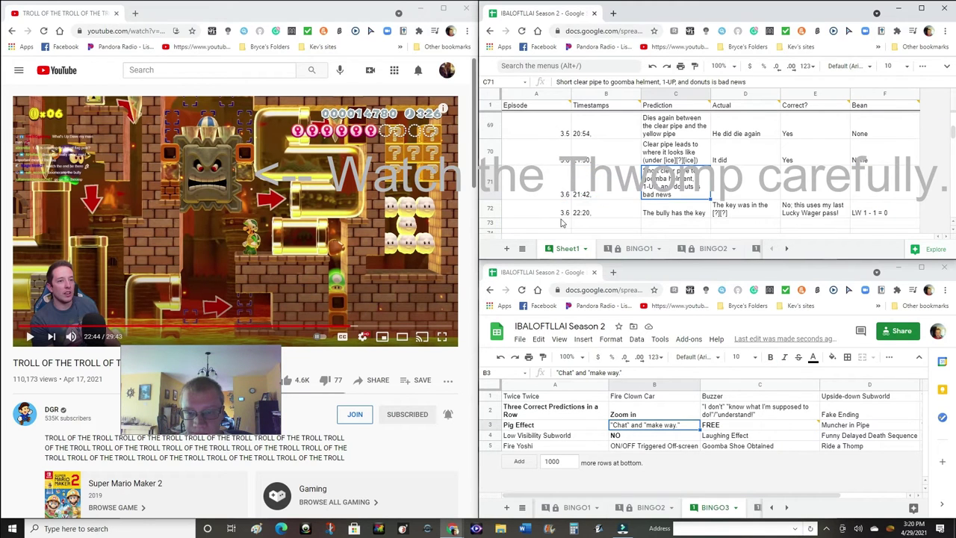
click(553, 223)
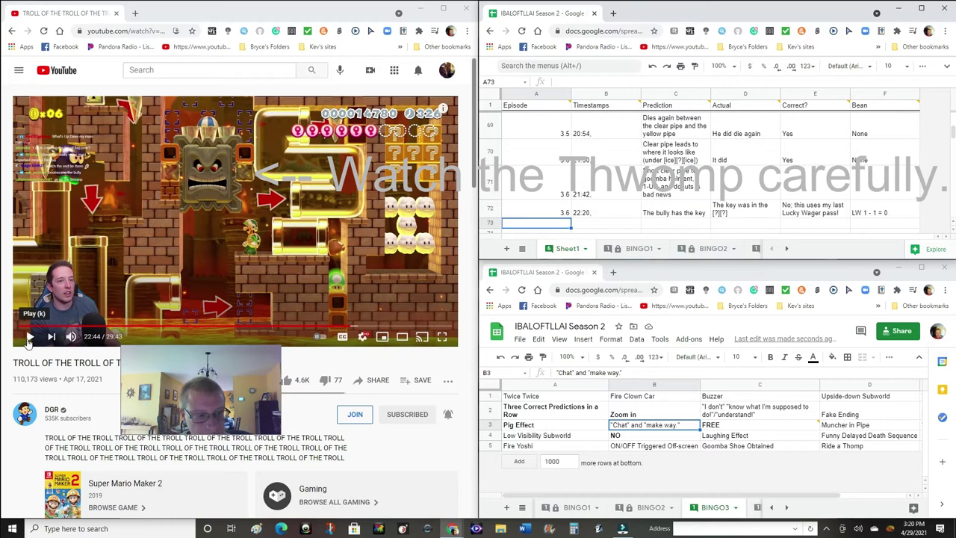
click(28, 338)
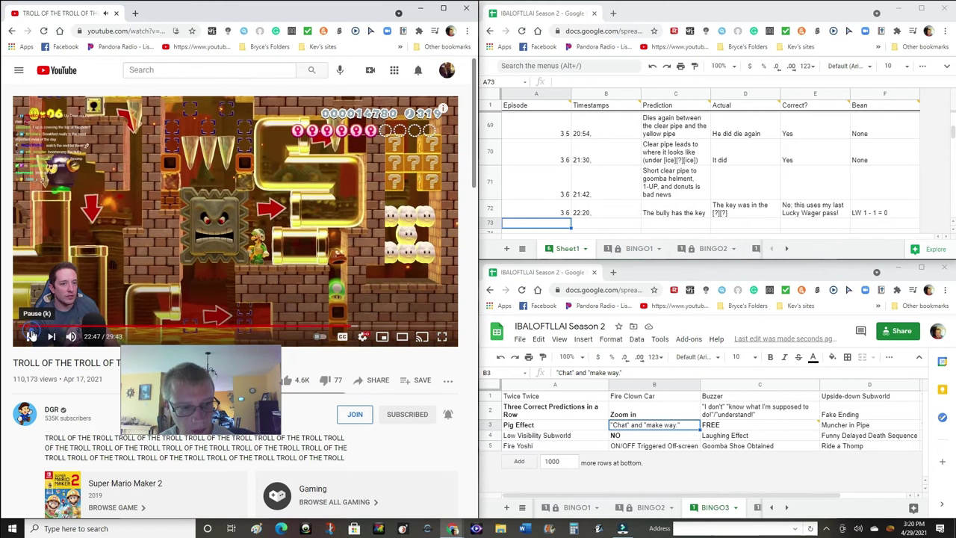
Play the stream through the Thwomp section, pause at 22:59, and select row 71's Actual cell
click(31, 336)
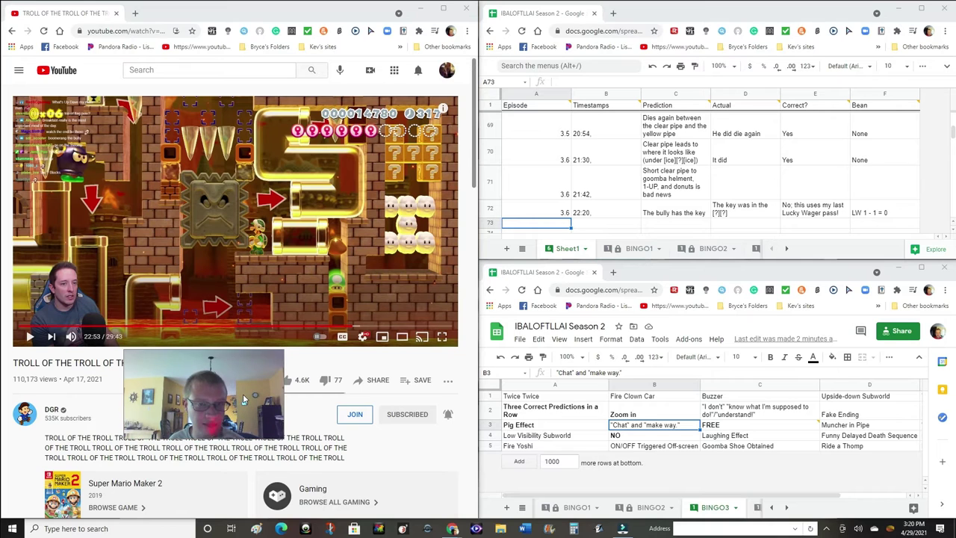
click(29, 337)
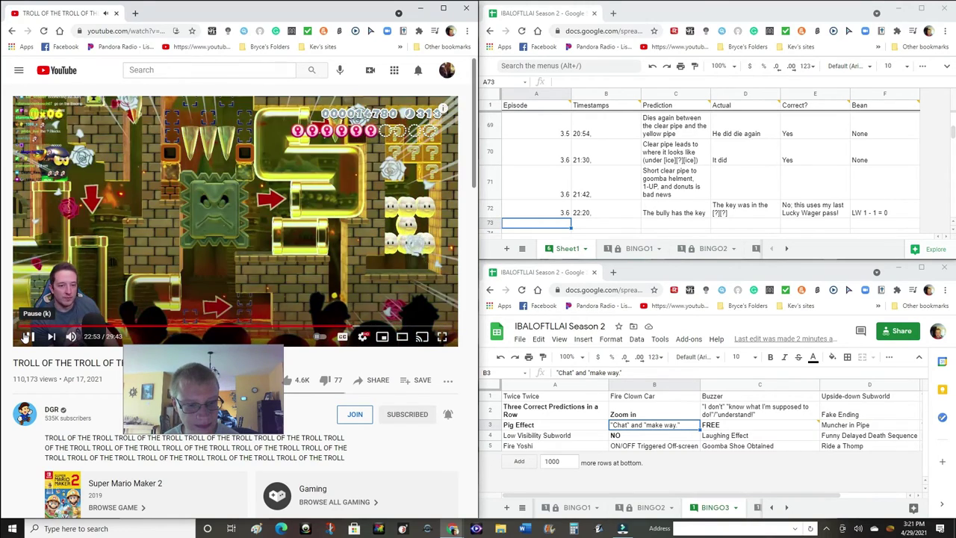
click(27, 336)
click(728, 185)
text(It is bad news!)
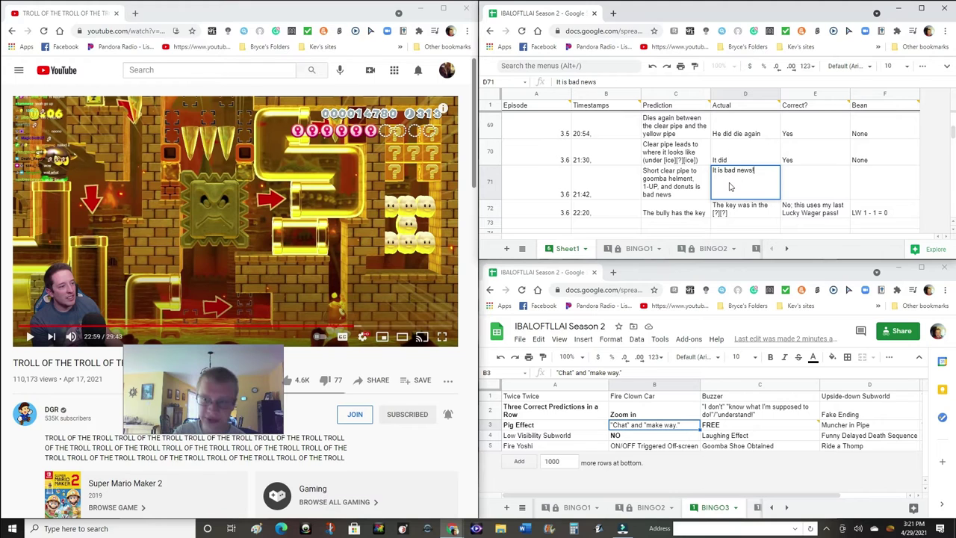
Complete row 71 with 'It is bad news!', Yes and None
key(Tab)
text(Yes)
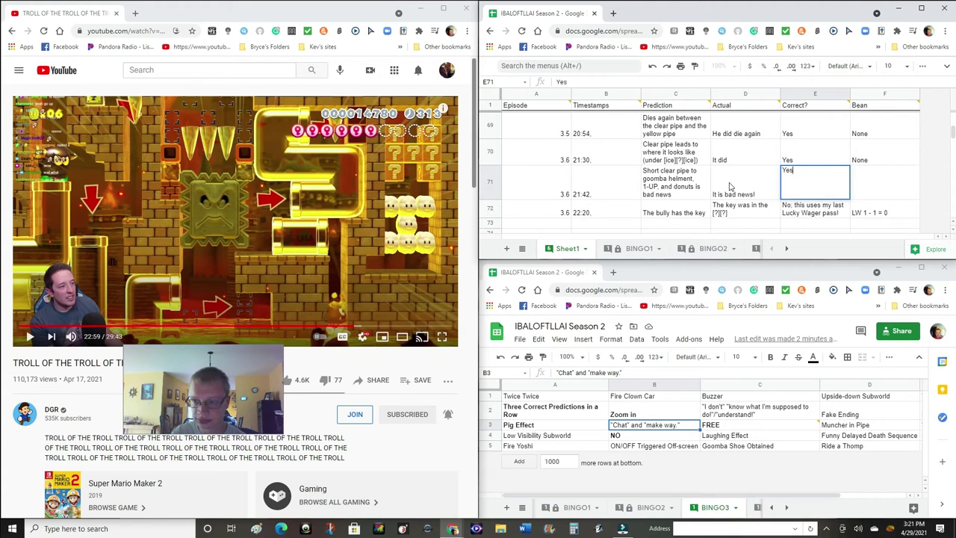
key(Tab)
text(N)
key(Return)
key(Return)
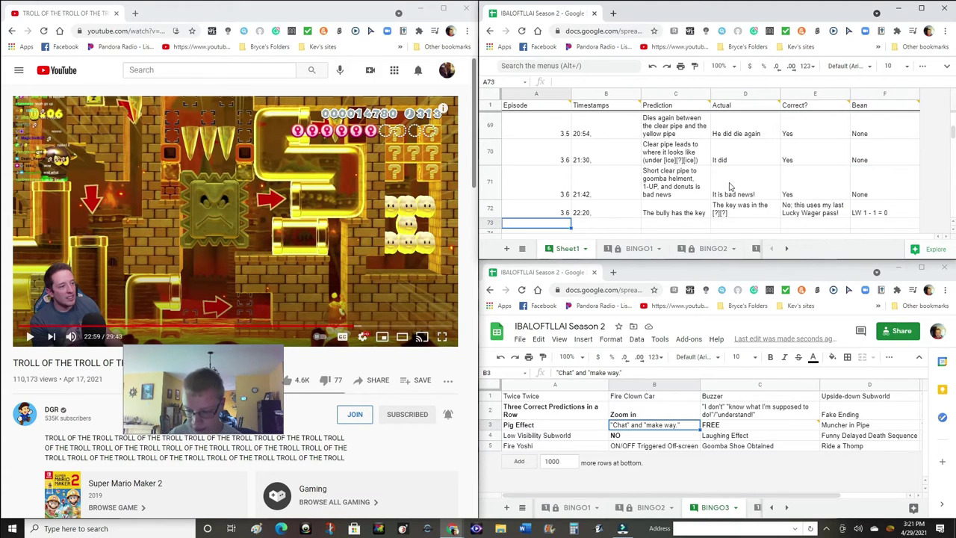
text(3.6)
Enter episode 3.6 in A73–A76, return to row 73's timestamp, and resume the video
key(Return)
text(3.6)
key(Return)
text(3.6)
key(Return)
text(3.6)
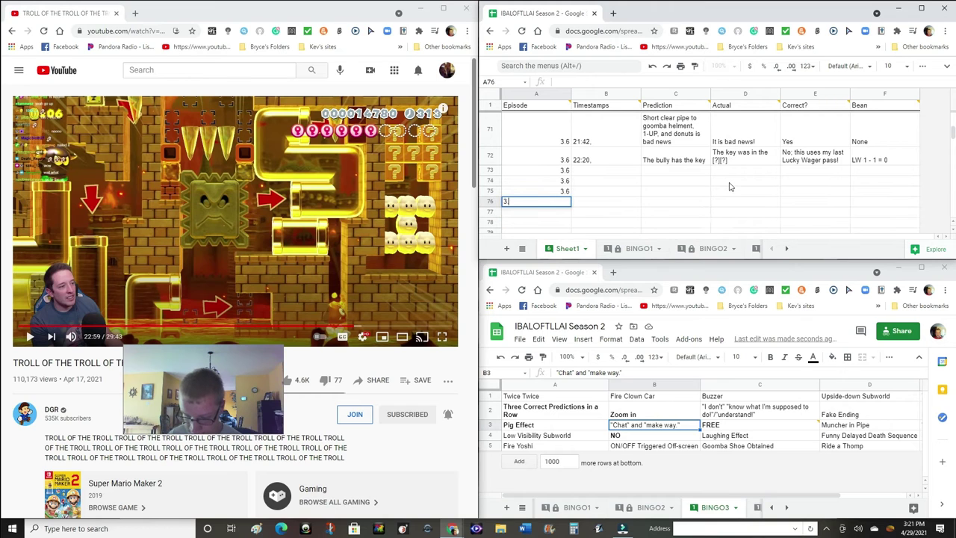
key(Tab)
key(Up)
key(Up)
key(Up)
click(29, 336)
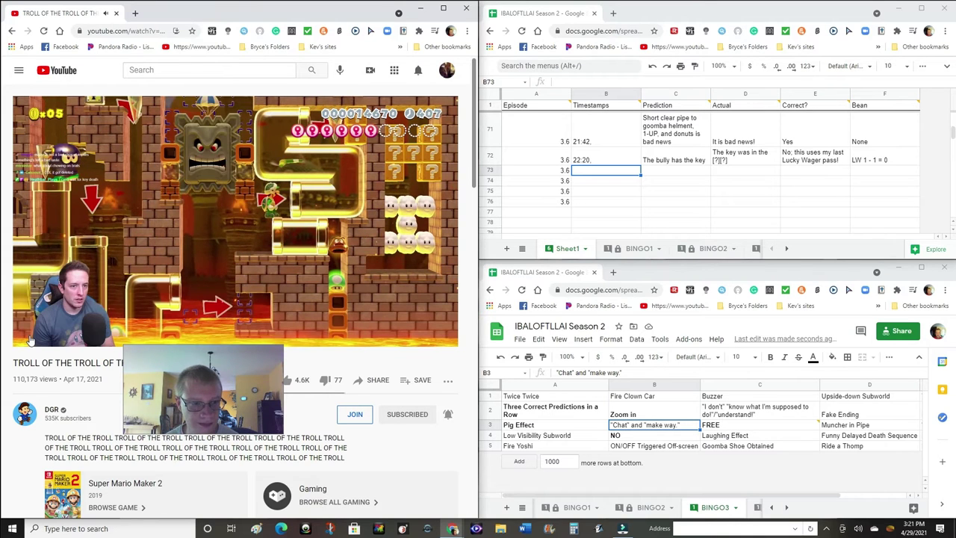
Pause and resume the stream, stopping at 23:30 and again at 23:34
click(30, 337)
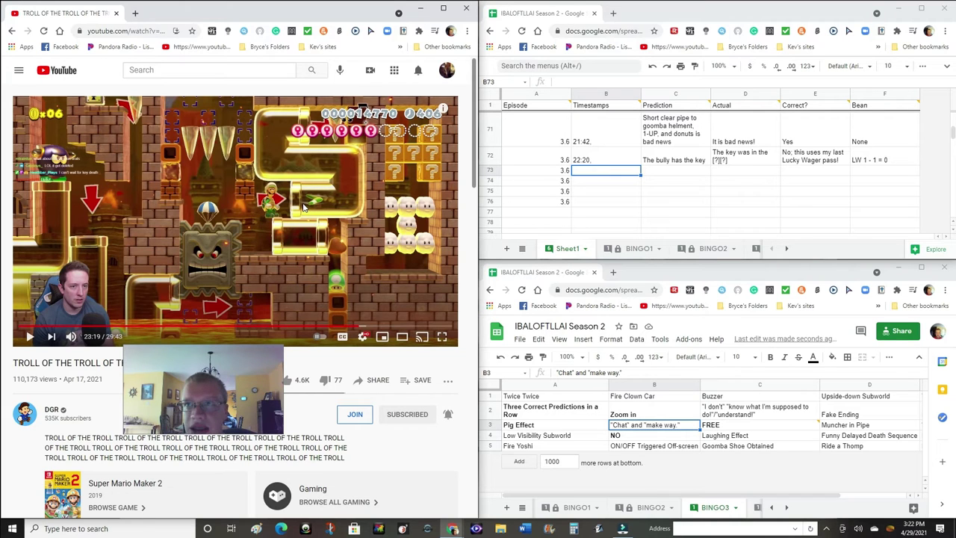
scroll(302, 207, down, 1)
scroll(209, 120, up, 1)
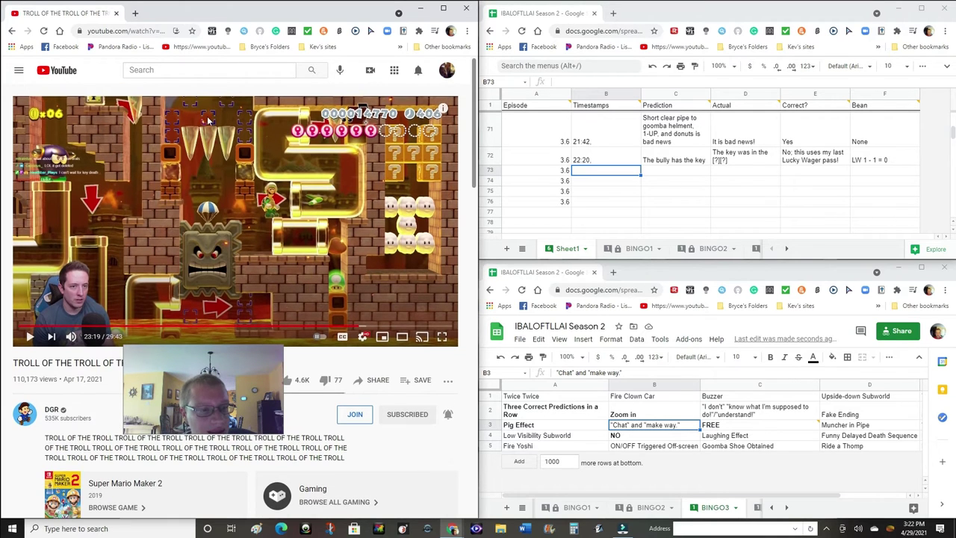
key(ctrl)
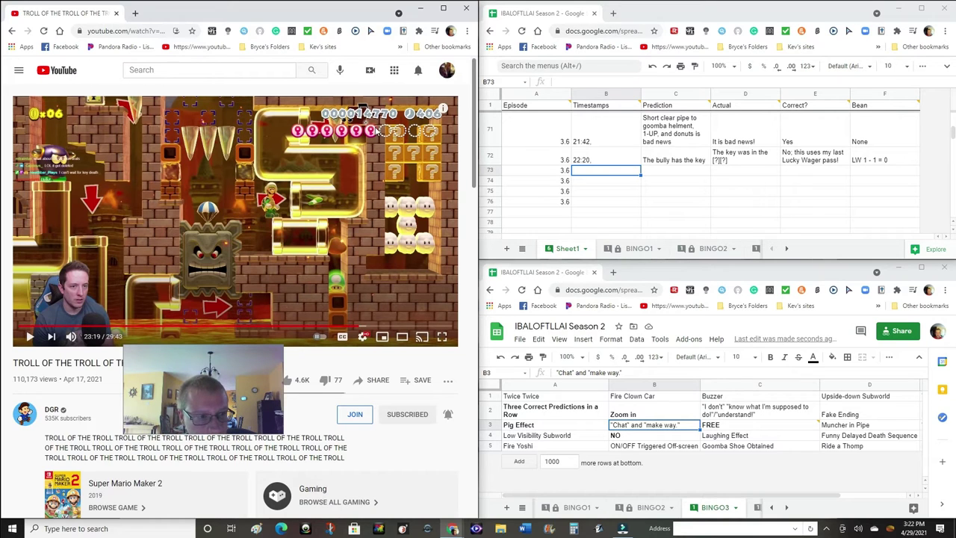
key(ctrl)
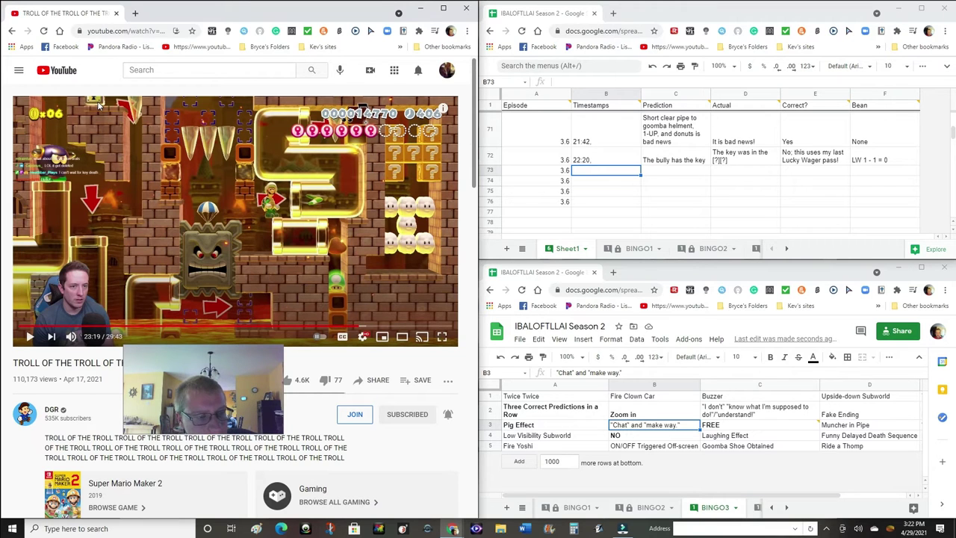
click(26, 338)
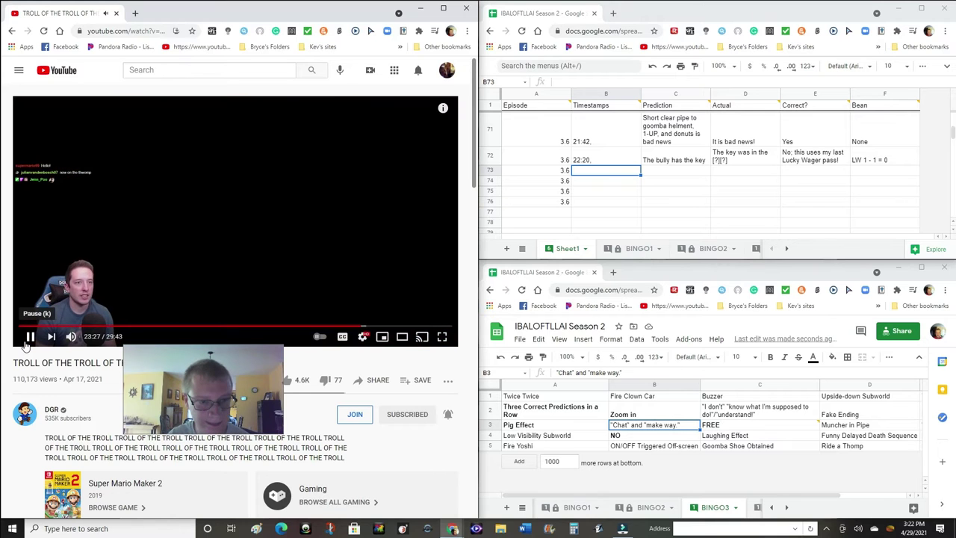
click(27, 342)
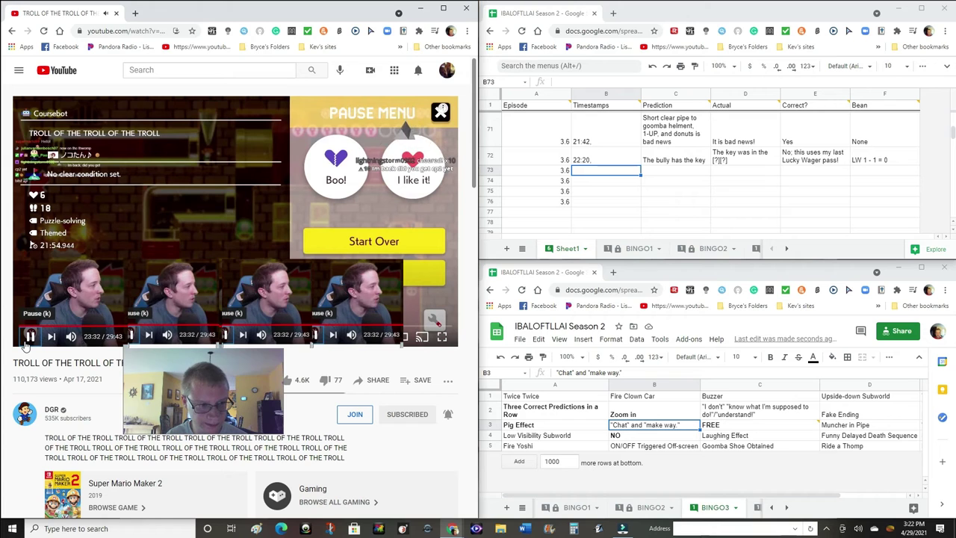
click(27, 342)
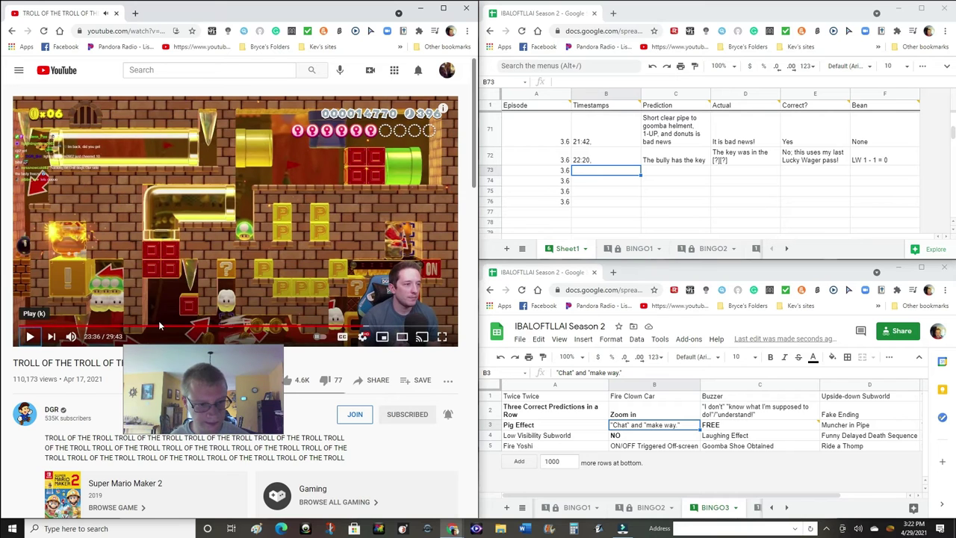
Jump back to an earlier point in the troll-level video, where a Grammarly ad starts
click(158, 326)
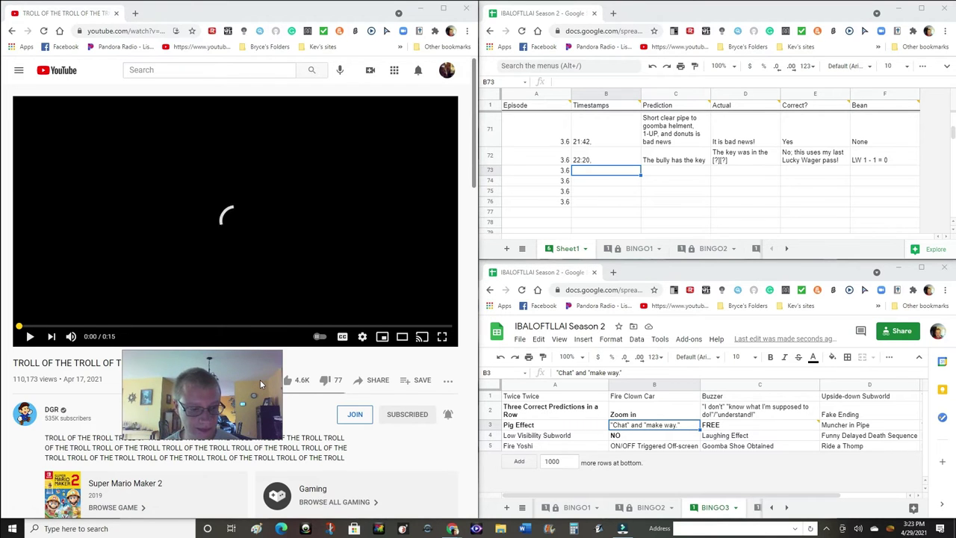
mouse_move(259, 379)
mouse_down()
mouse_move(318, 318)
mouse_move(326, 226)
mouse_up()
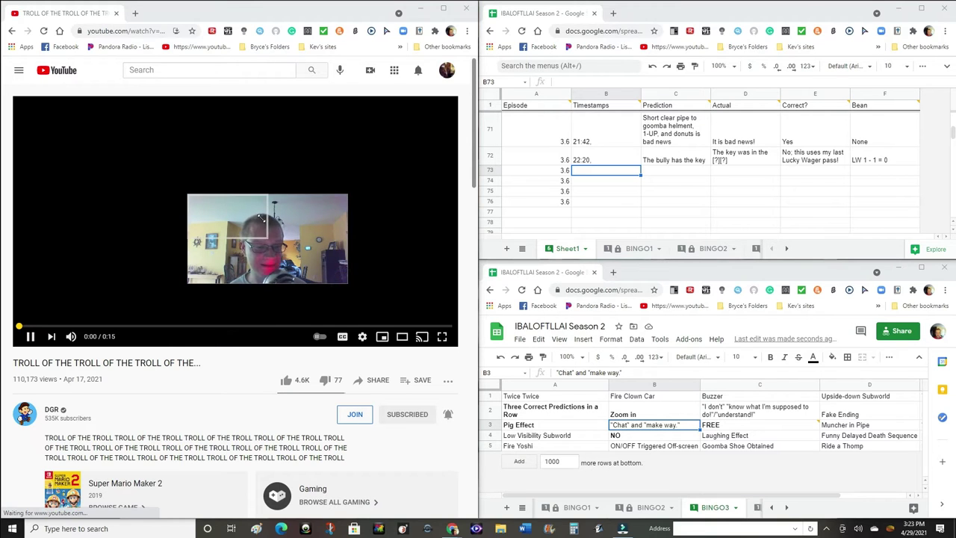
mouse_move(347, 282)
mouse_down()
mouse_move(267, 239)
mouse_move(194, 174)
mouse_move(70, 129)
mouse_move(256, 155)
mouse_move(303, 137)
mouse_move(231, 144)
mouse_move(177, 195)
mouse_move(218, 287)
mouse_move(422, 146)
mouse_up()
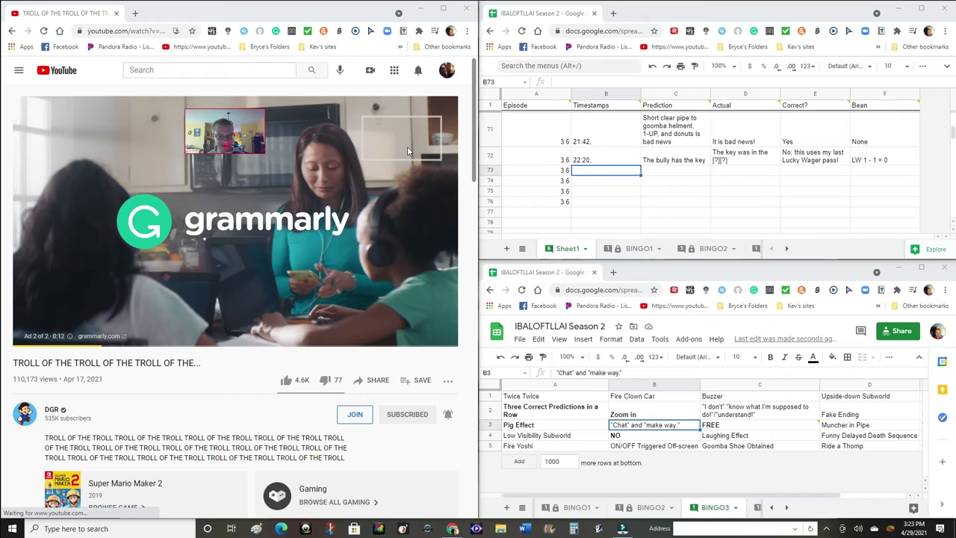
drag(423, 142, 159, 181)
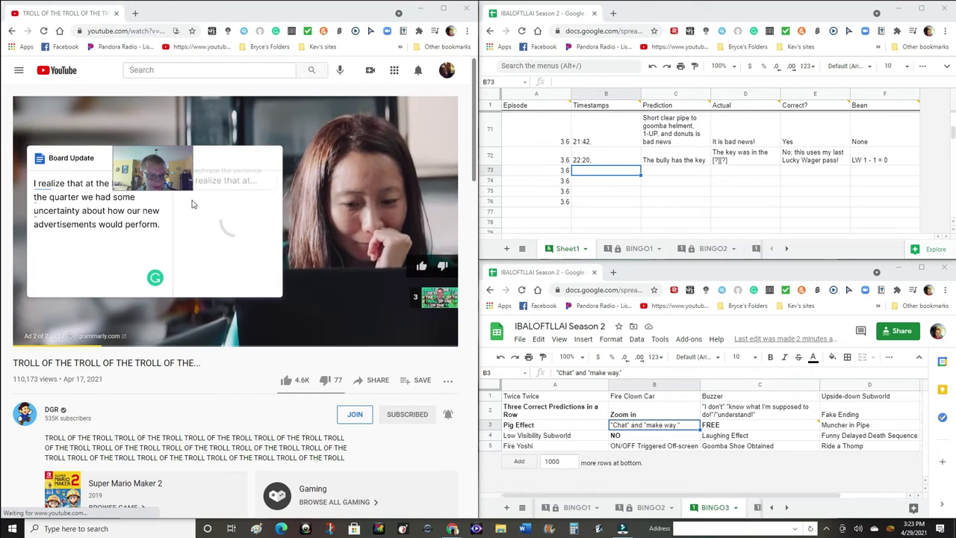
mouse_move(235, 220)
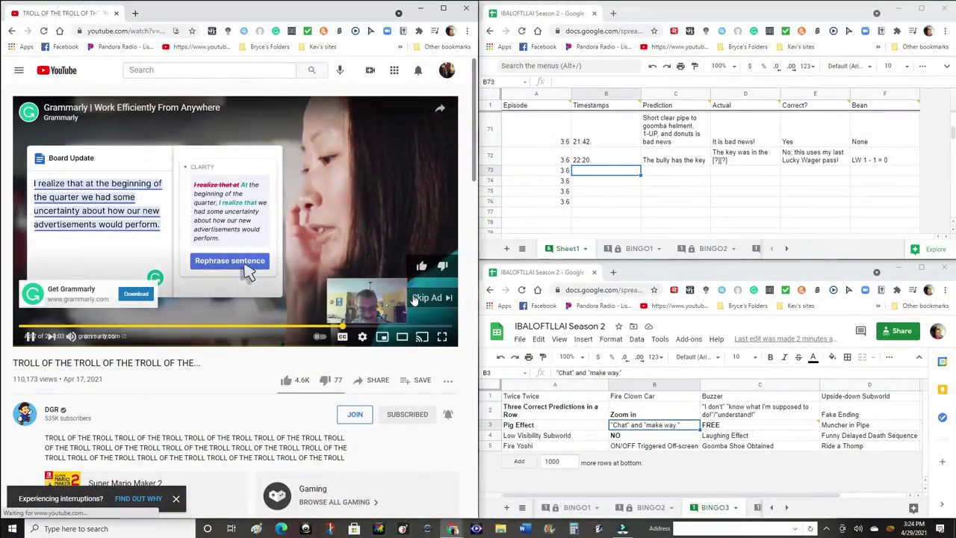
Skip the Grammarly ad, dismiss the interruptions notice, and pause the gameplay at 23:18
click(414, 297)
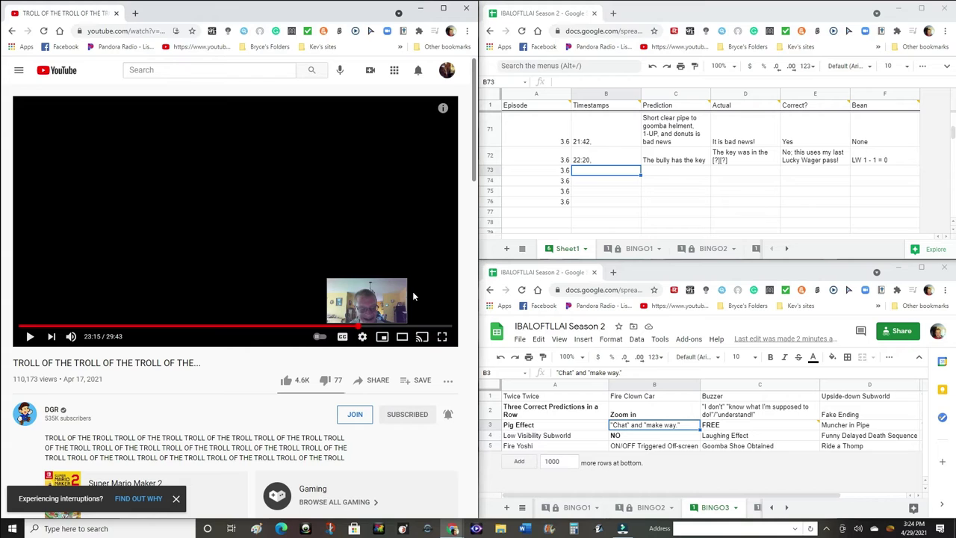
click(175, 499)
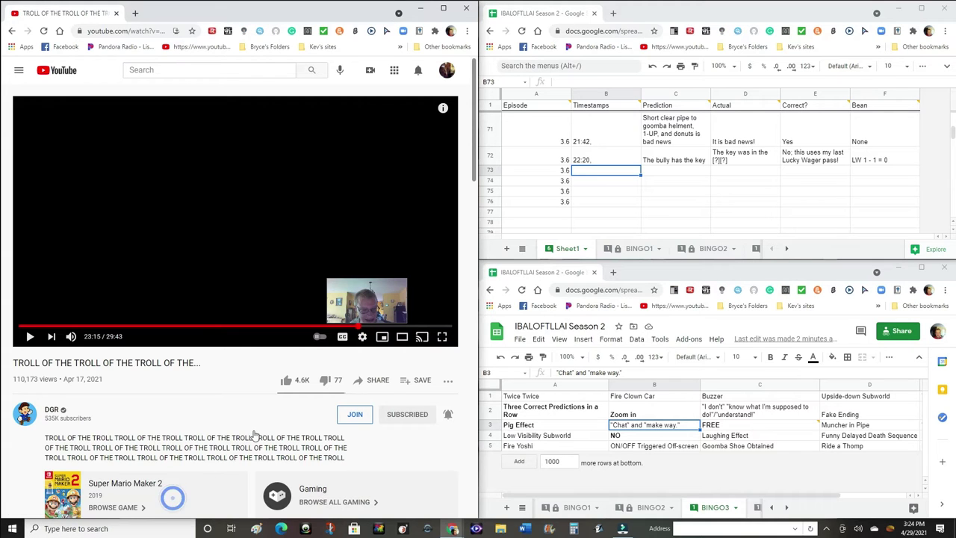
drag(383, 297, 139, 297)
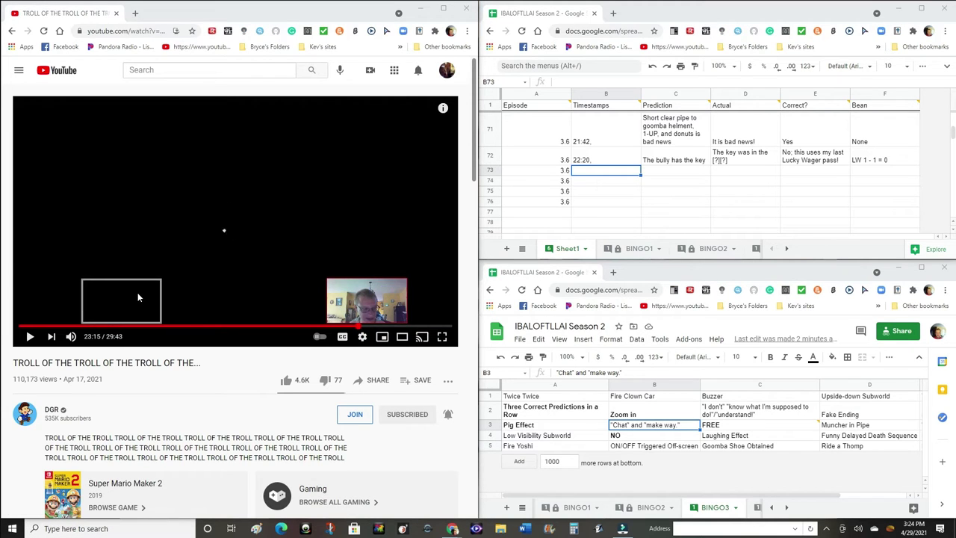
drag(138, 297, 69, 365)
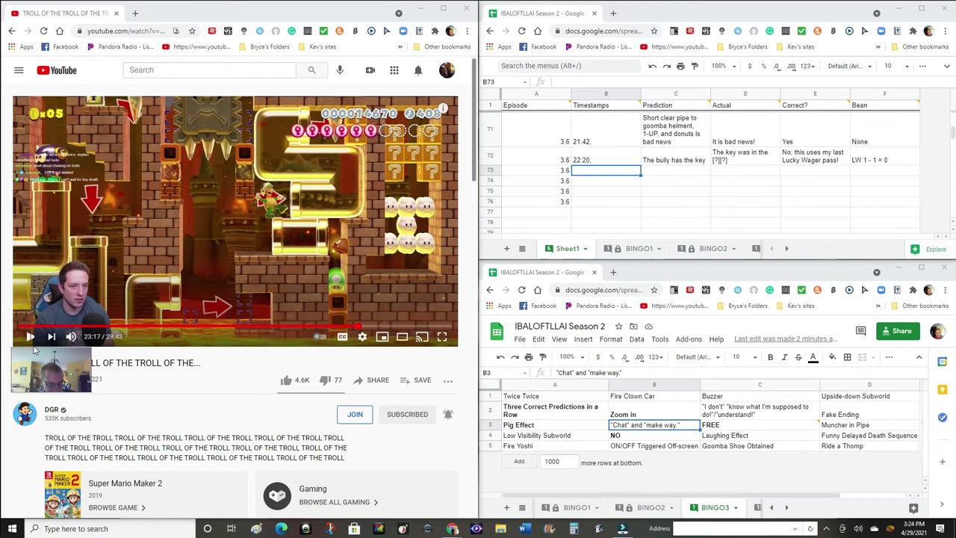
click(31, 337)
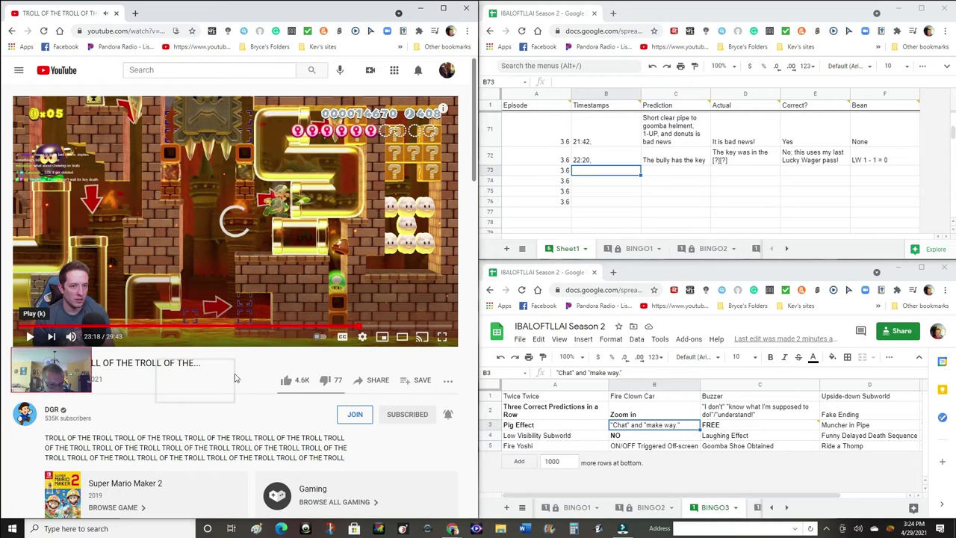
Set playback quality to 1080p60 and check the Laughing Effect bingo square
click(363, 337)
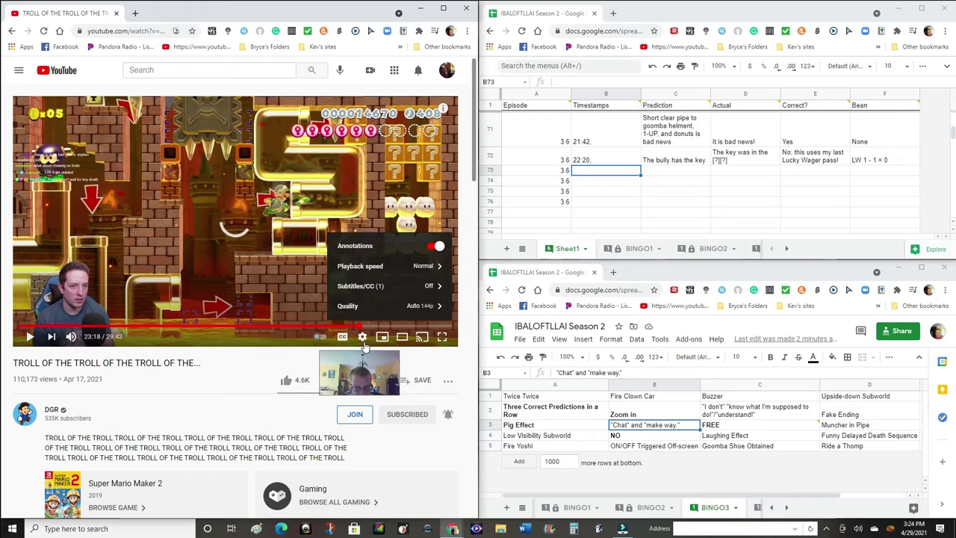
click(379, 306)
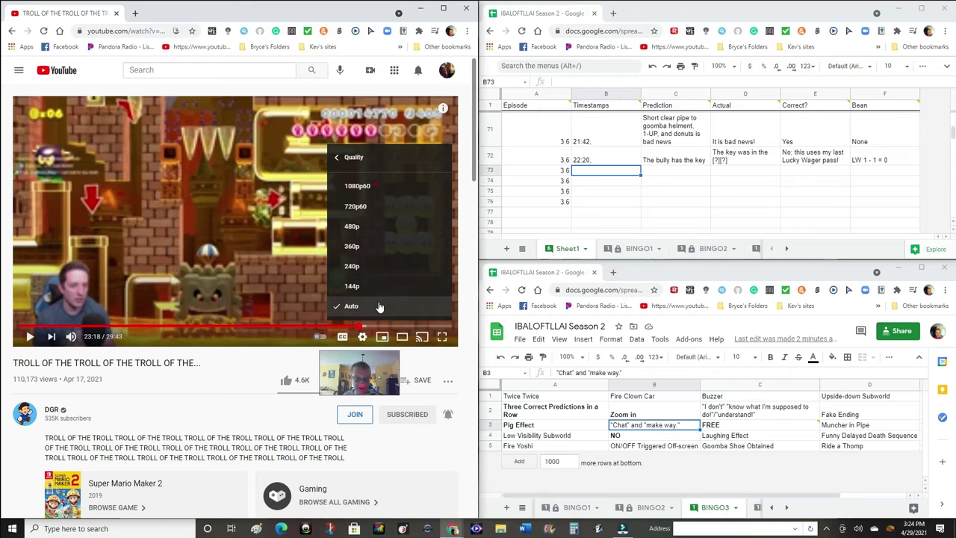
click(363, 186)
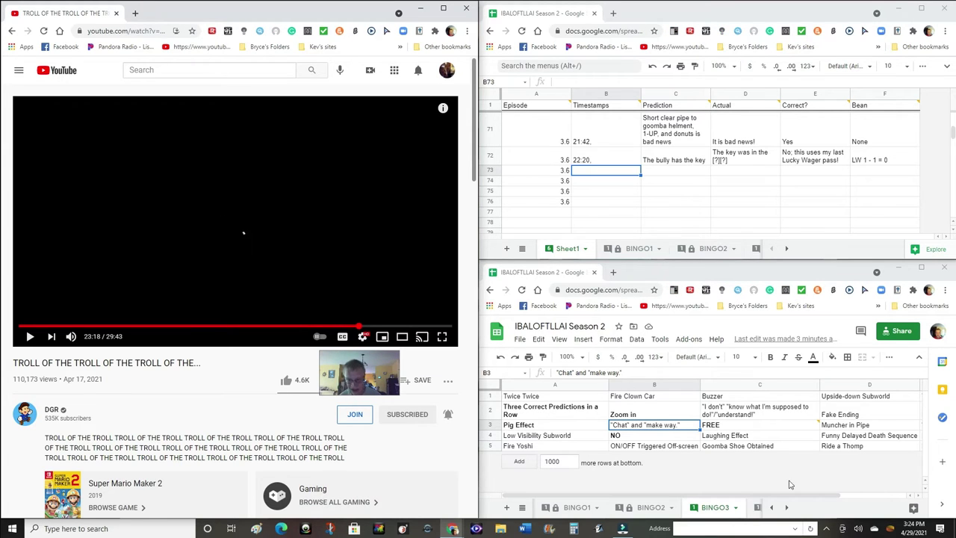
click(762, 437)
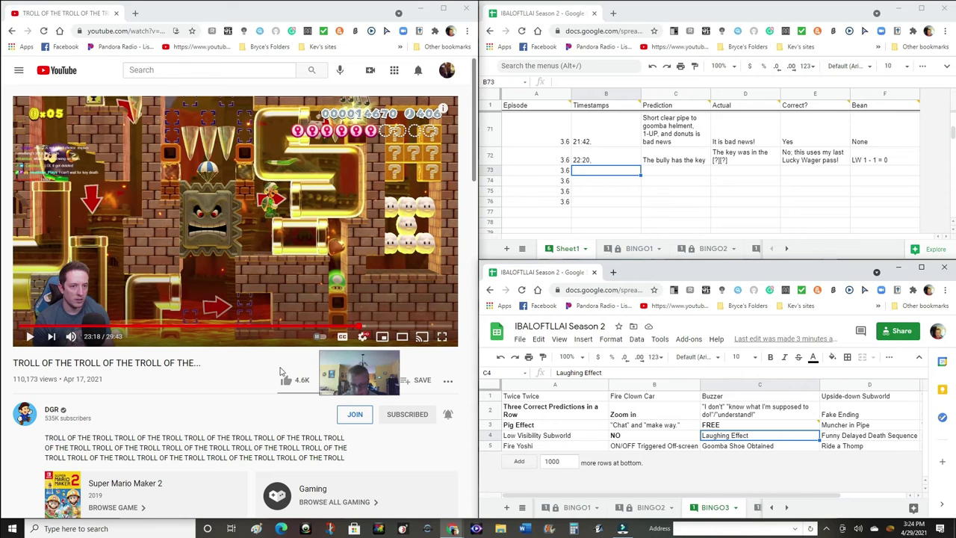
Play the gameplay in short bursts, pausing at the pause menu and finally at 23:39
click(31, 337)
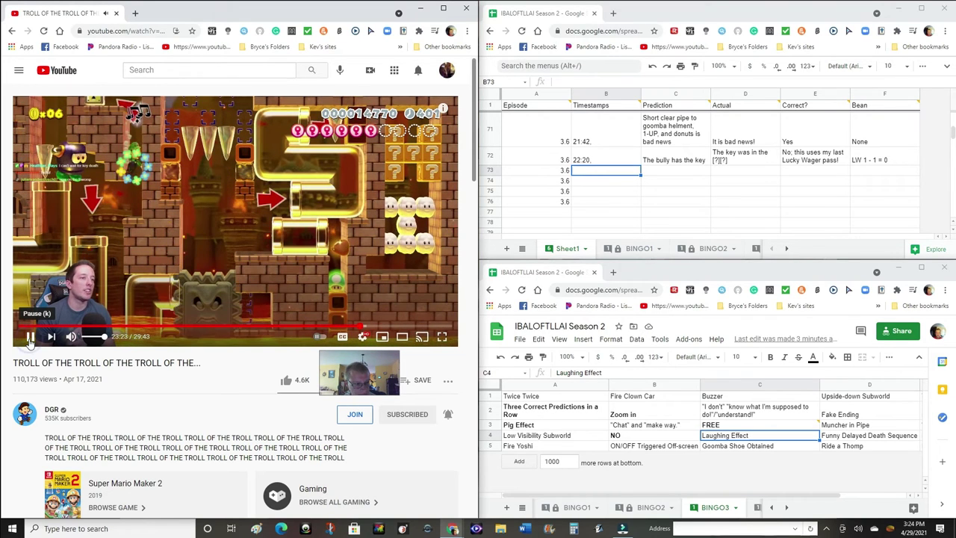
click(30, 337)
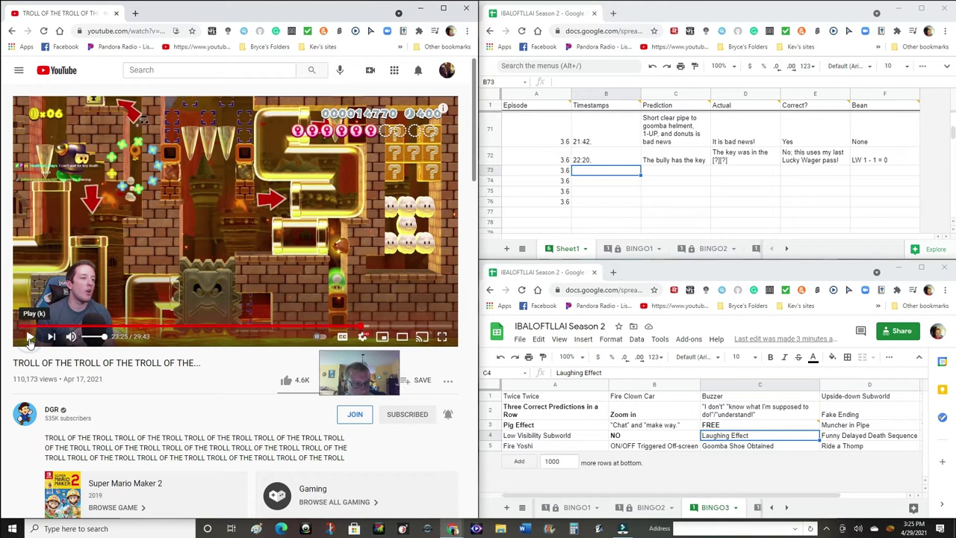
click(31, 338)
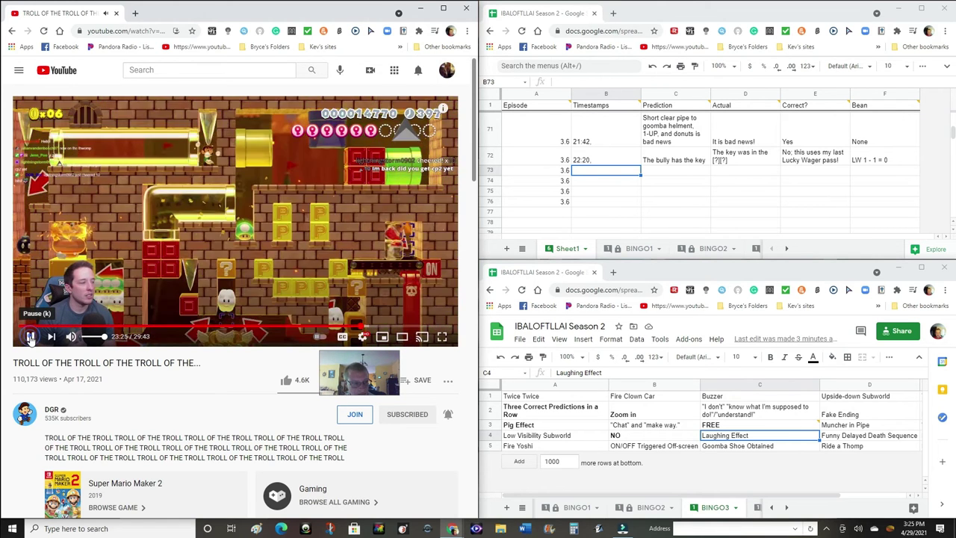
click(31, 338)
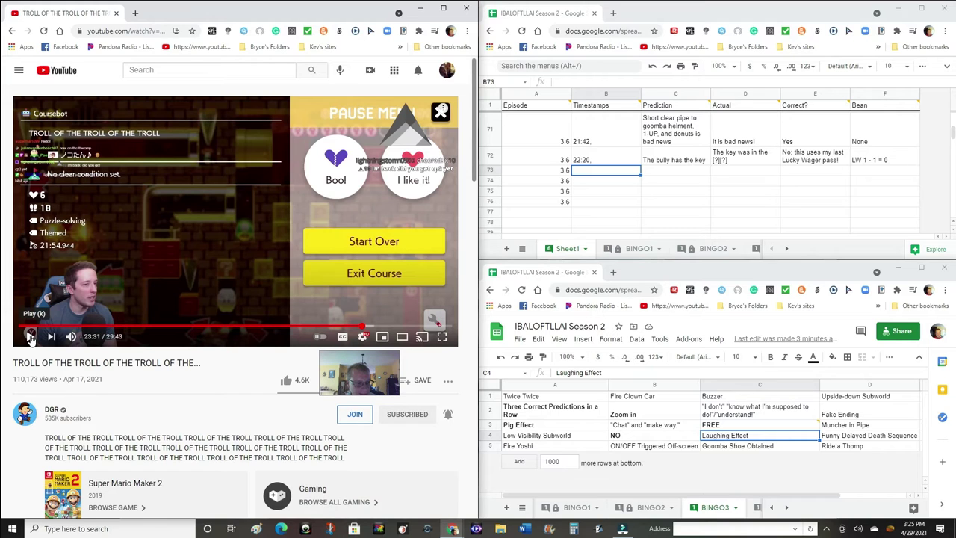
click(31, 337)
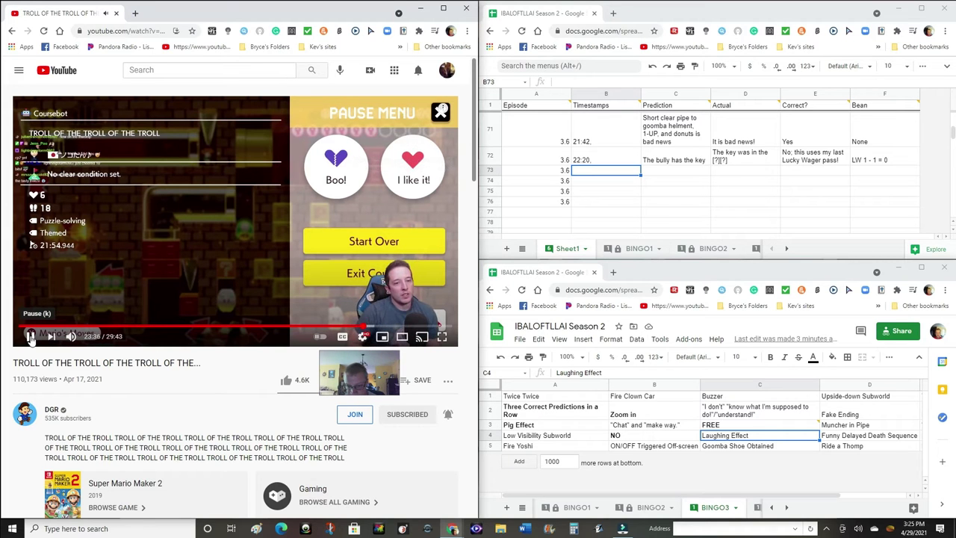
click(31, 337)
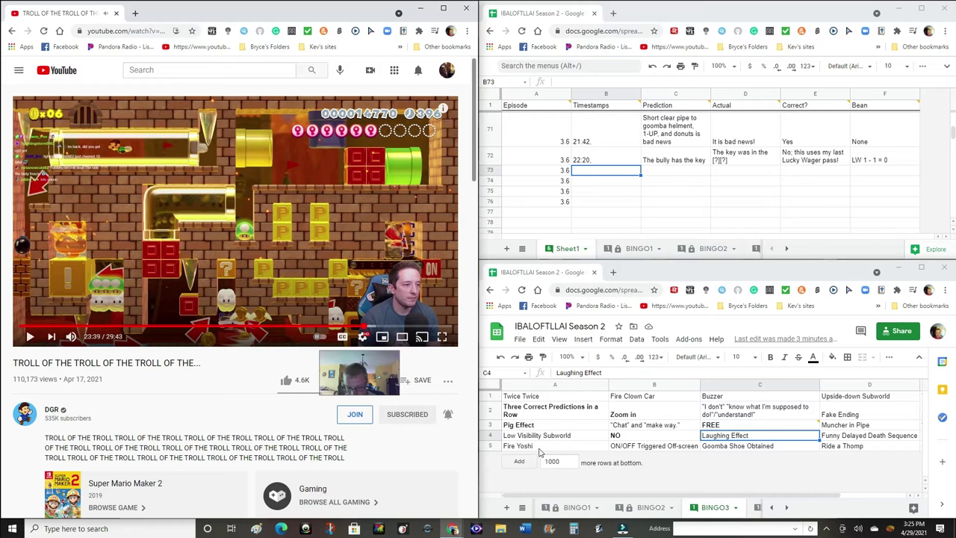
click(637, 447)
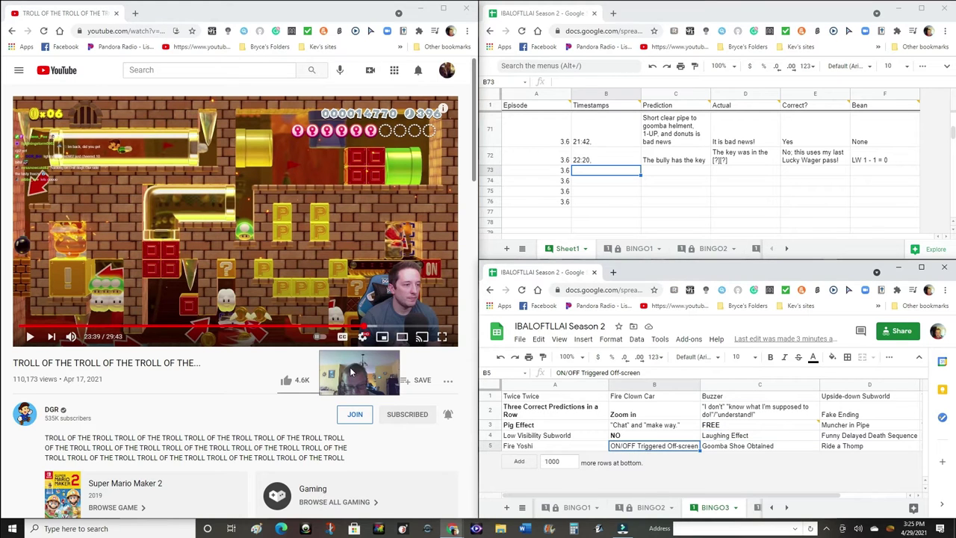
drag(351, 371, 555, 388)
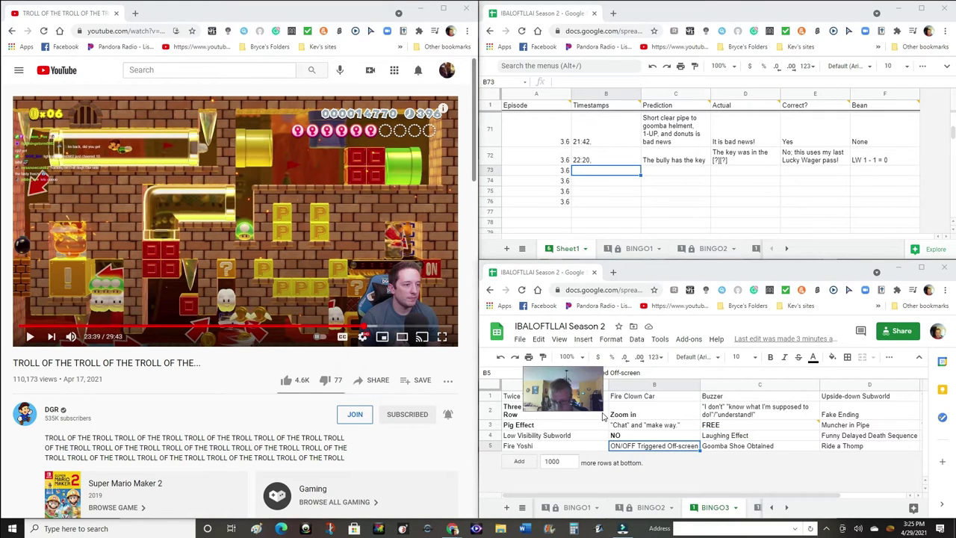
click(602, 409)
drag(602, 409, 631, 399)
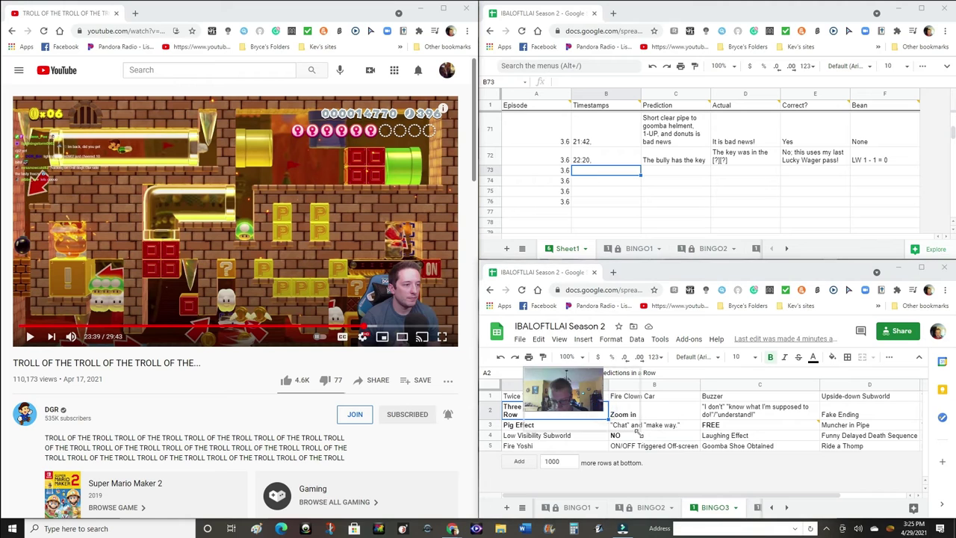
click(713, 409)
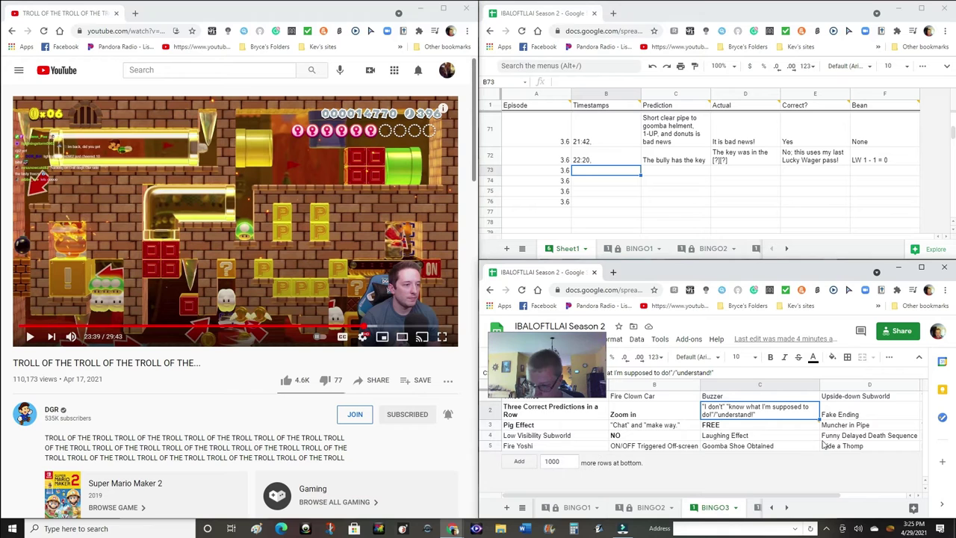
click(30, 336)
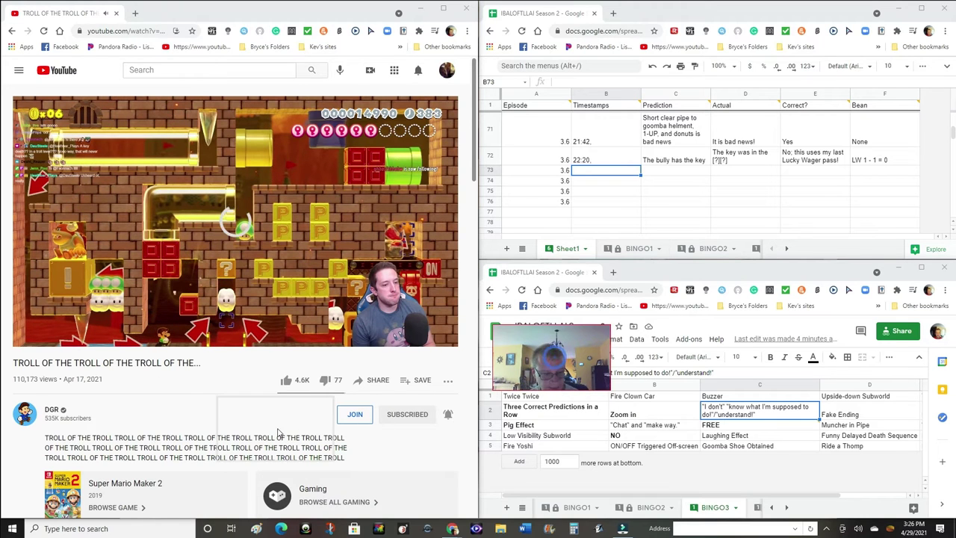
drag(545, 368, 222, 412)
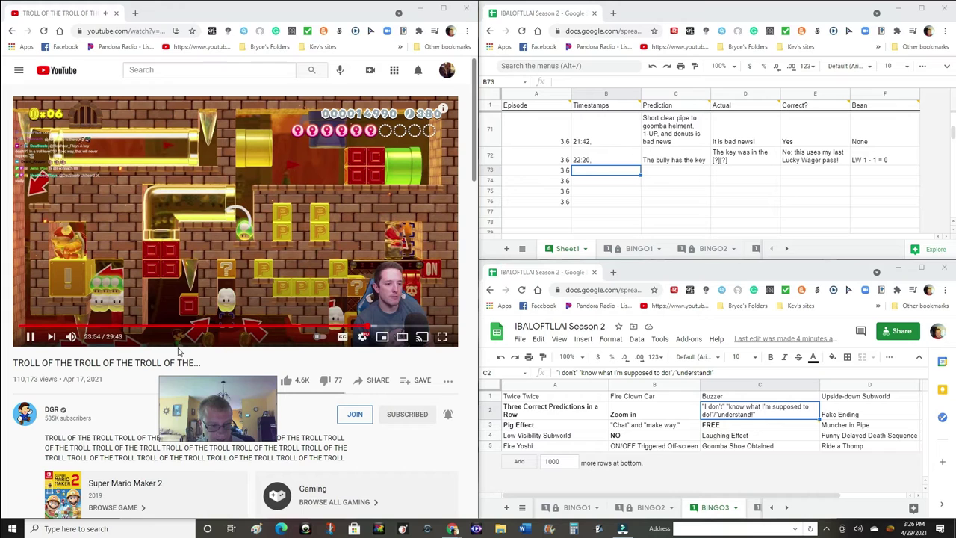
click(30, 337)
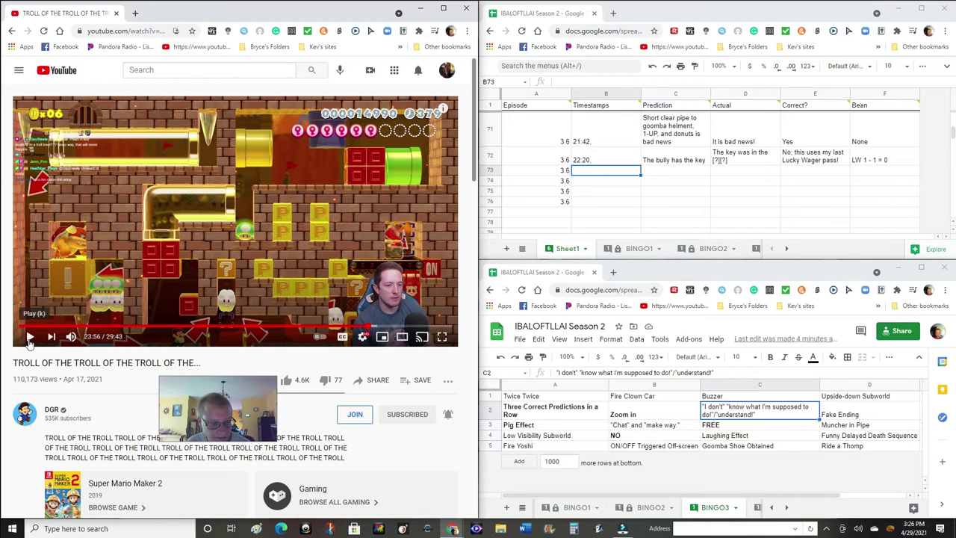
Resume the Mario Maker stream until the Funky Buddha seltzer pre-roll ad starts
click(30, 338)
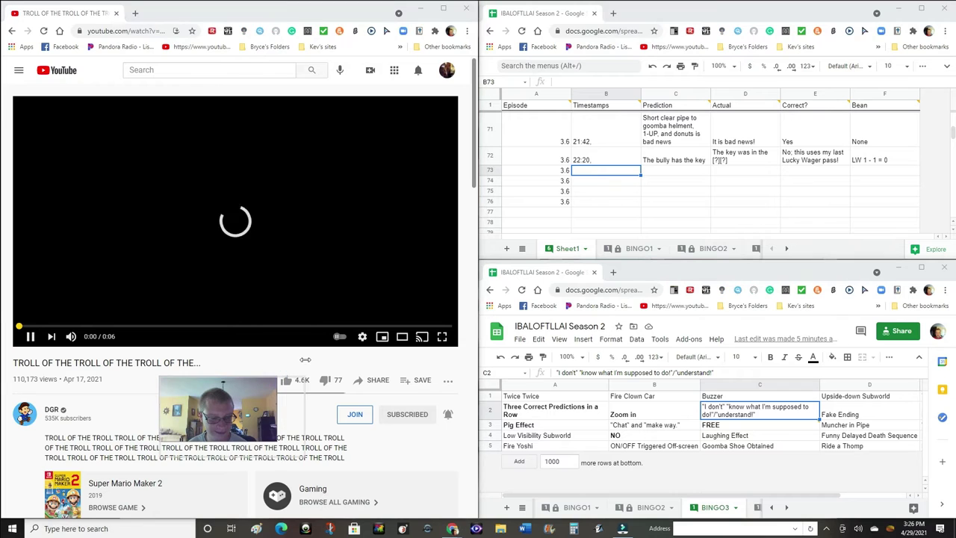
Once the pre-roll ads finish, restart the Mario Maker stream so it plays past 24:31
mouse_move(275, 379)
mouse_down()
mouse_move(319, 385)
mouse_move(289, 369)
mouse_up()
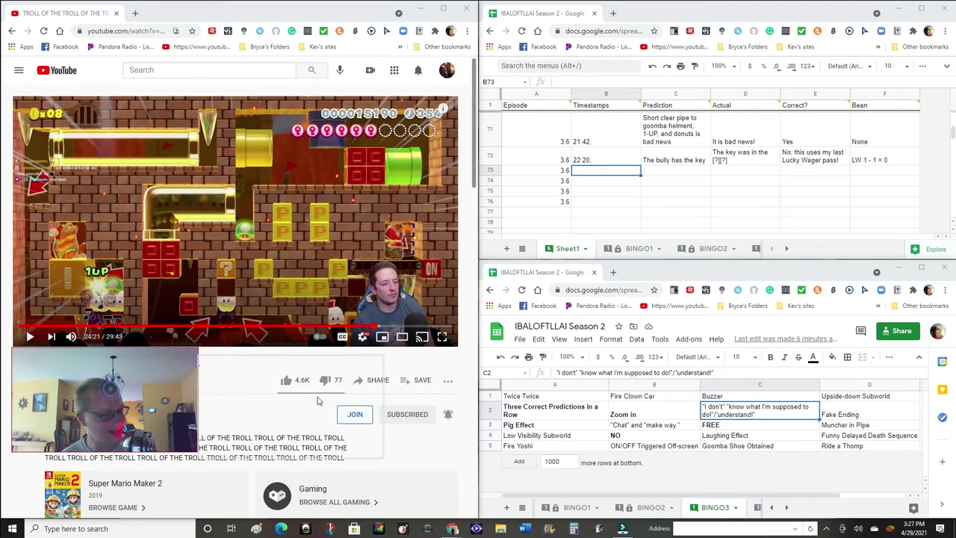
drag(111, 393, 380, 393)
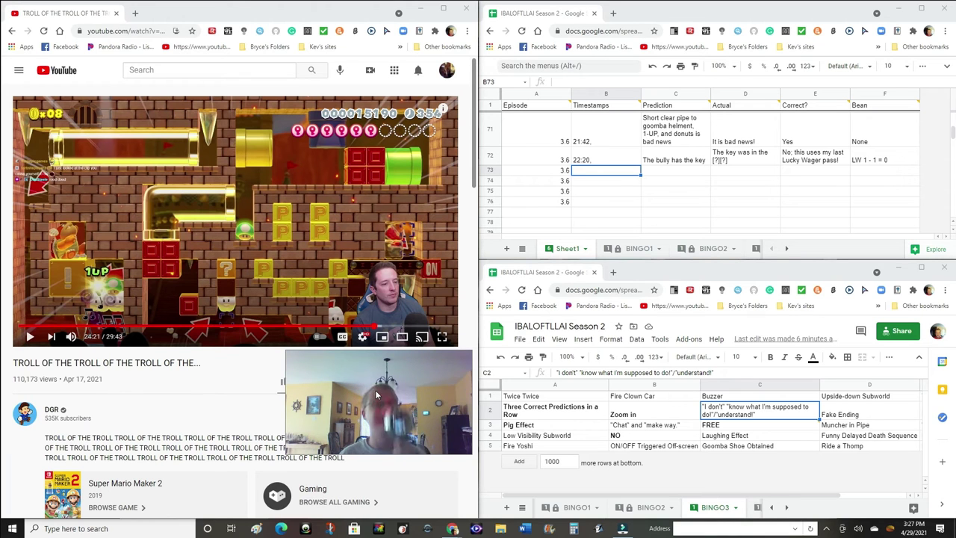
click(29, 337)
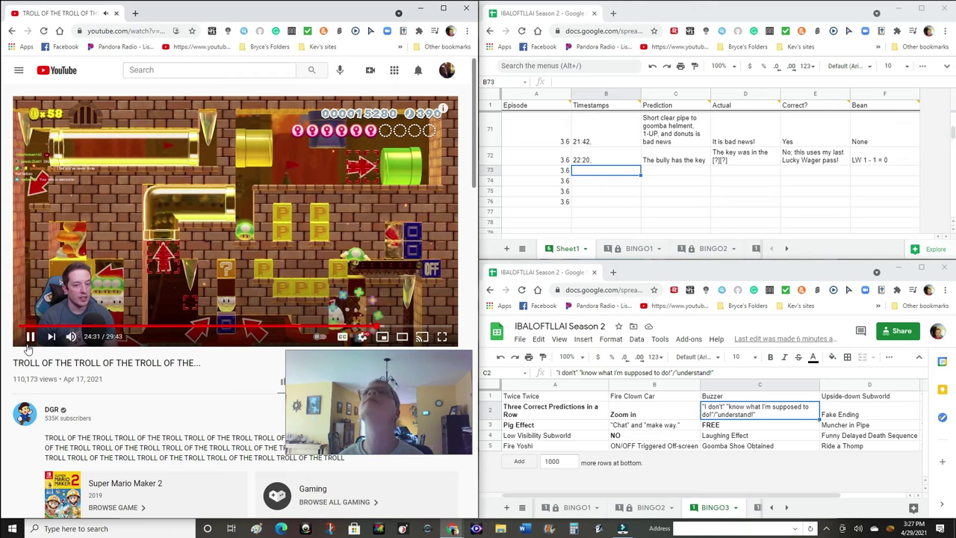
Step the stream forward past 24:45, finally pausing it at 25:23
drag(377, 411, 141, 414)
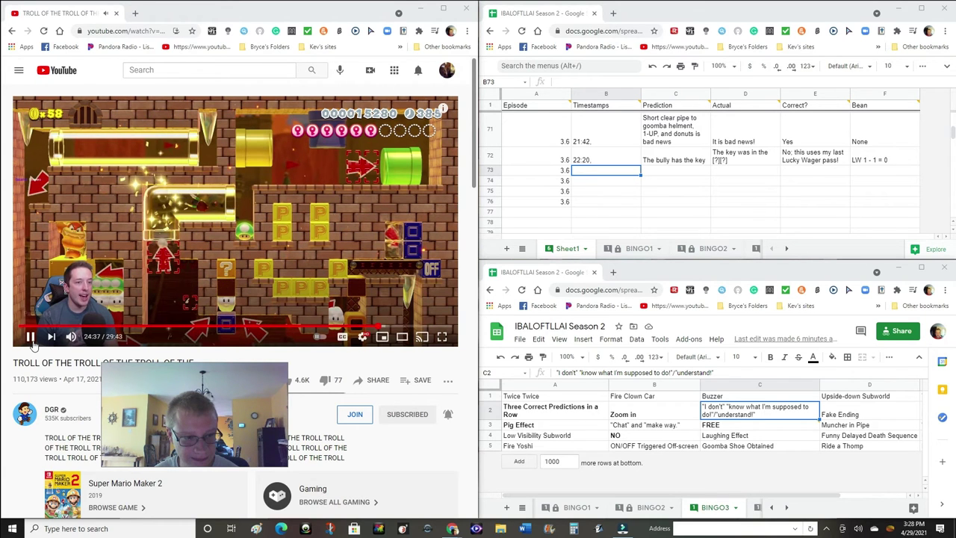
click(32, 340)
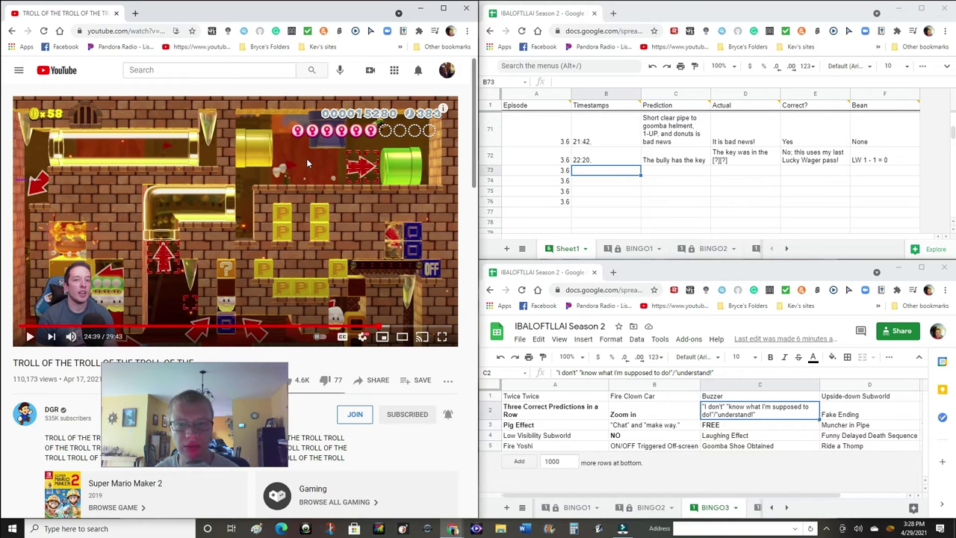
click(30, 339)
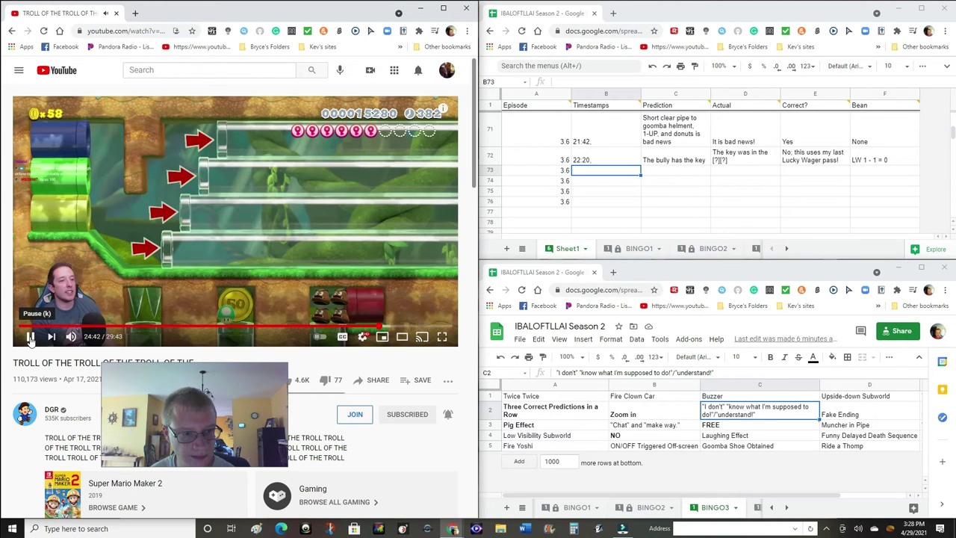
click(30, 337)
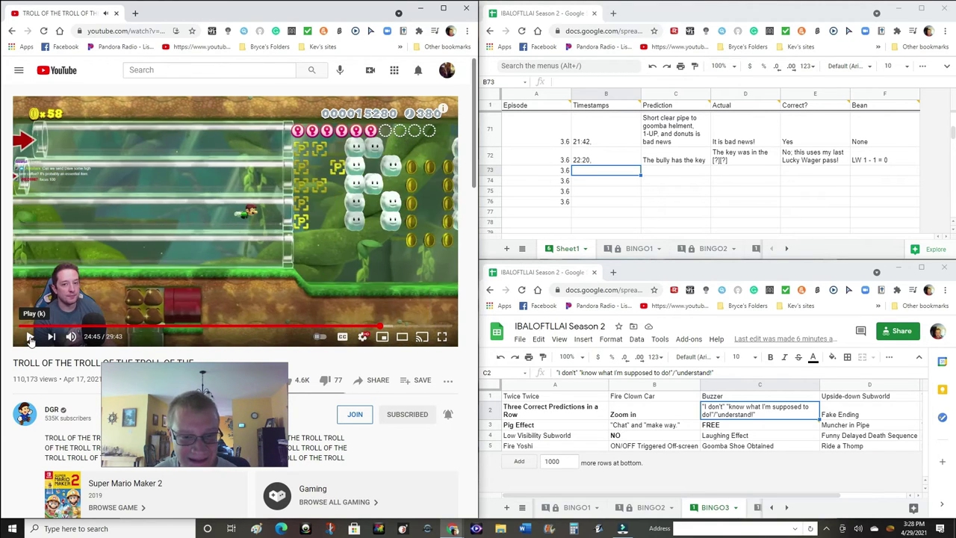
click(29, 337)
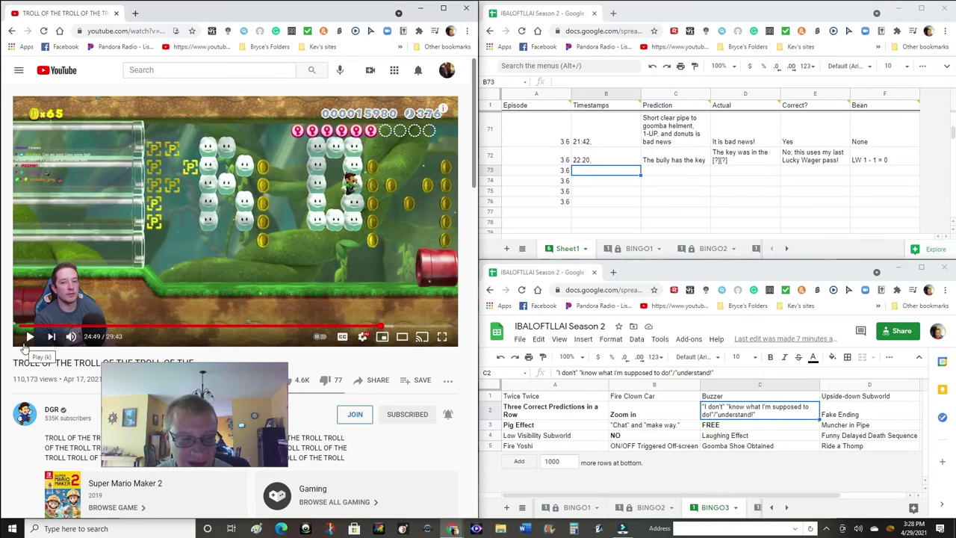
click(24, 348)
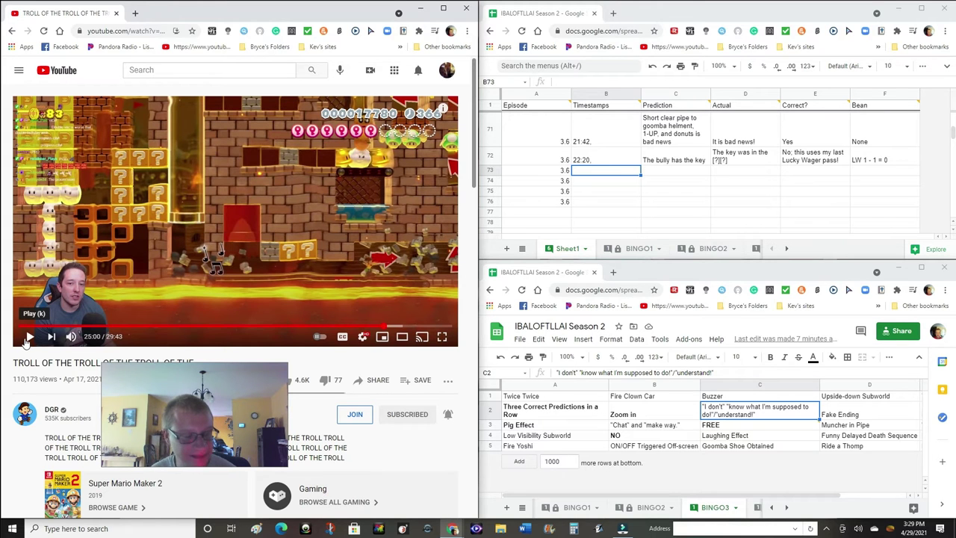
click(27, 337)
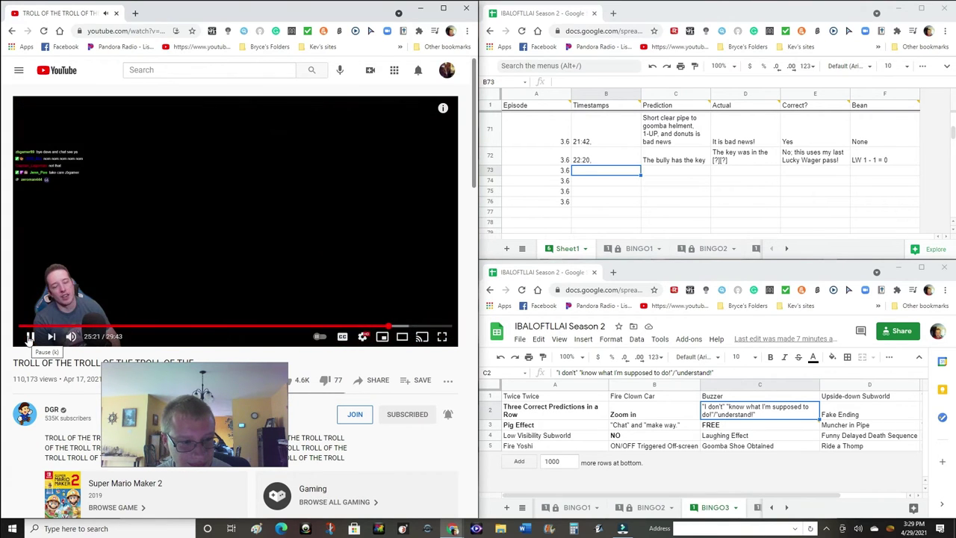
click(29, 337)
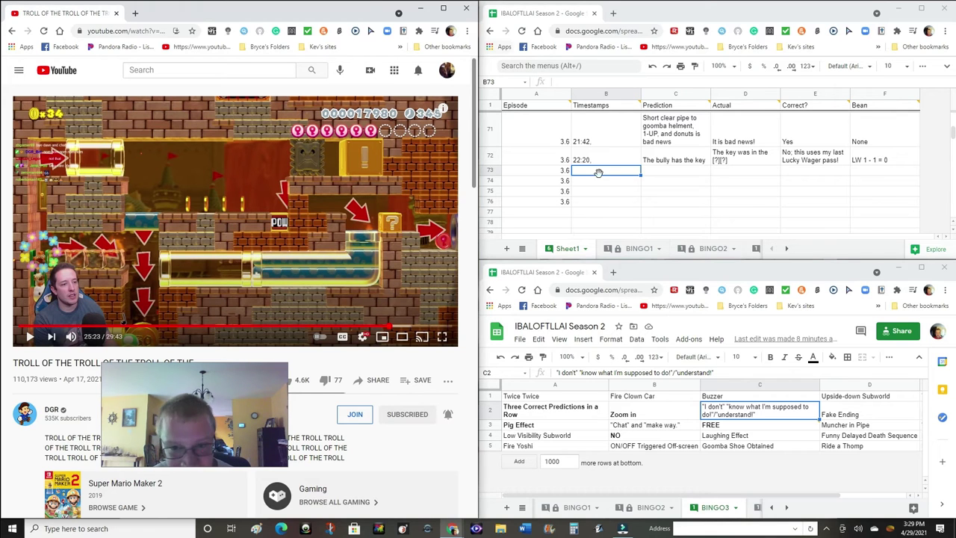
Enter 25:23 in B73 and '(50) is too good to be true (bait)' in C73
click(594, 172)
text(25:23,)
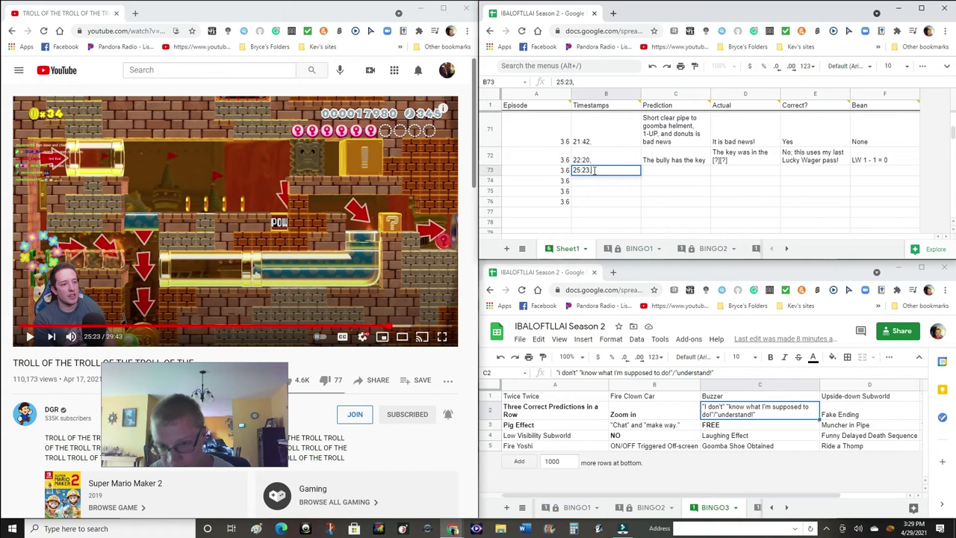
key(Tab)
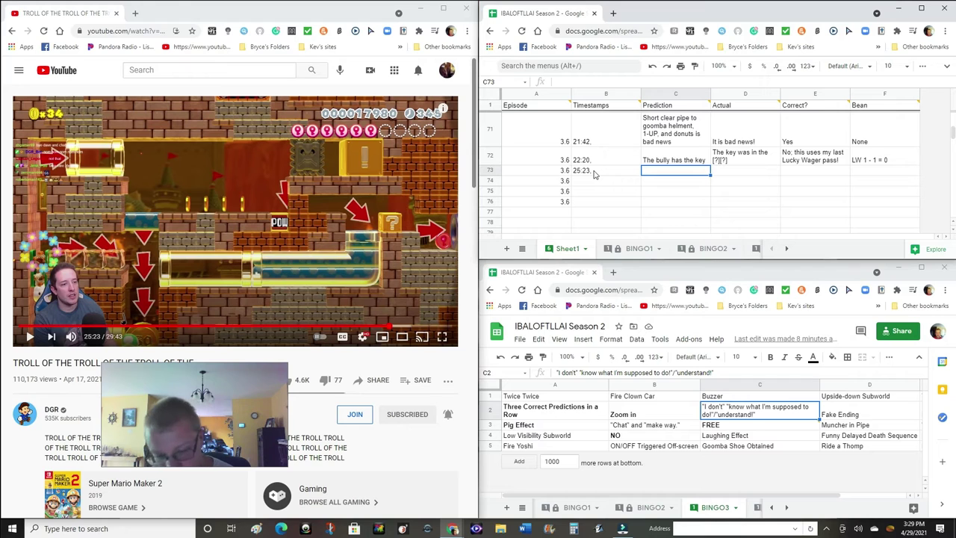
text(50) is too good to be true ()
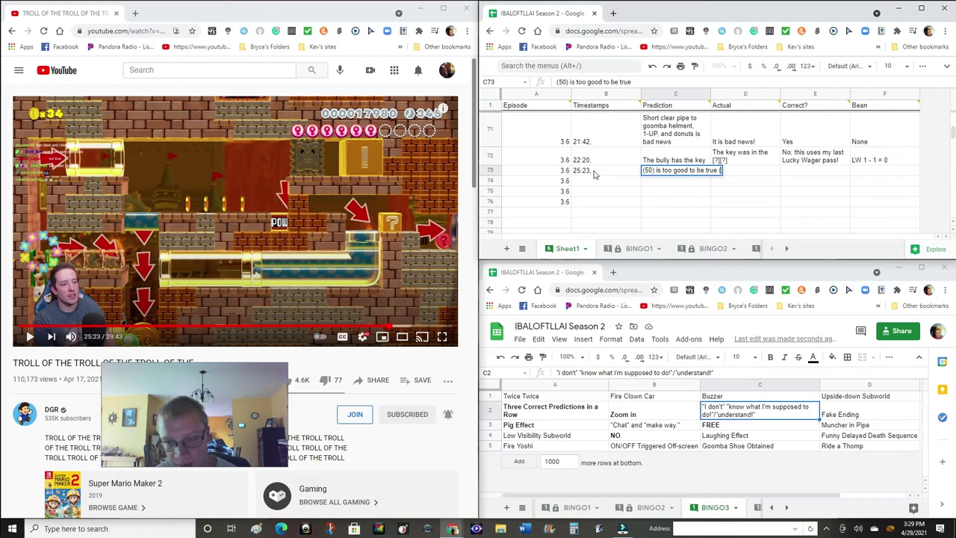
text())
key(Tab)
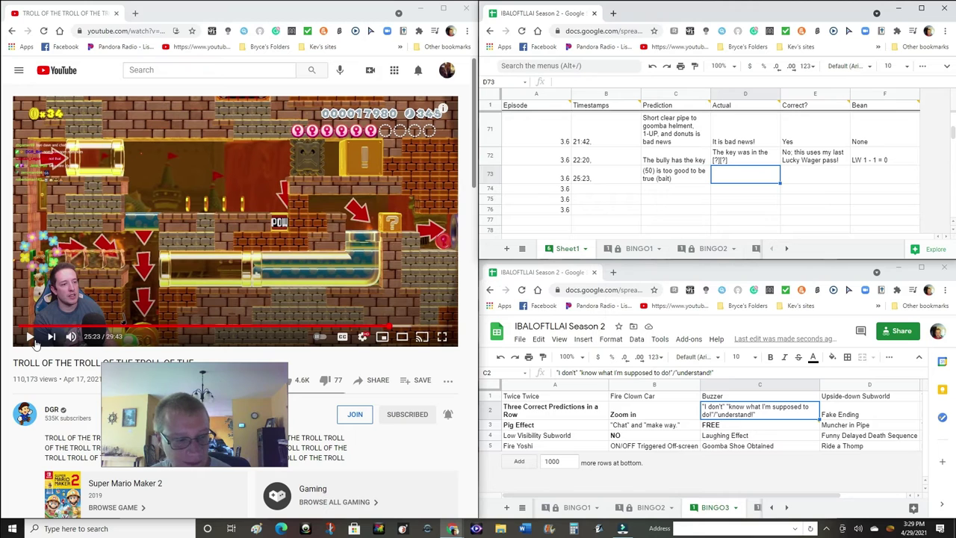
Play the stream from 25:23 and pause it at 25:43
click(32, 341)
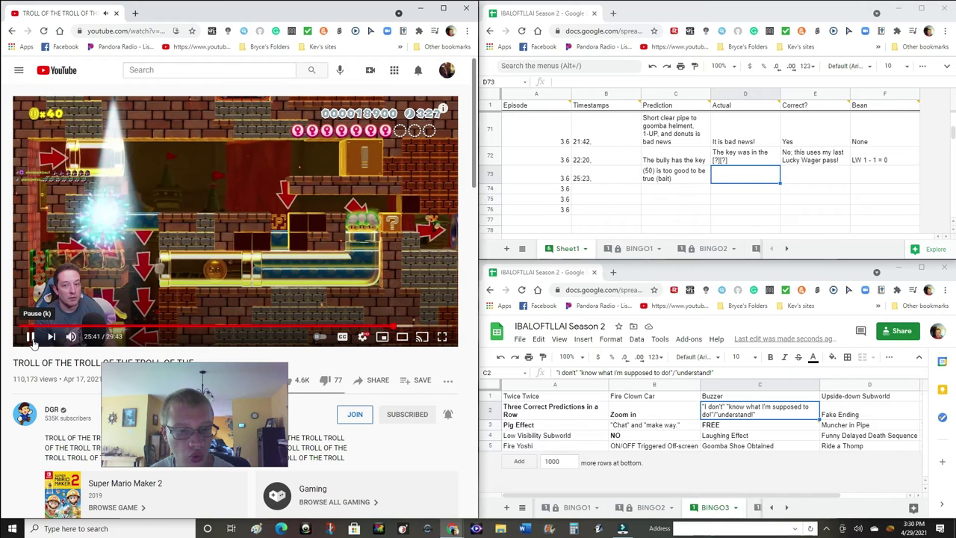
click(32, 340)
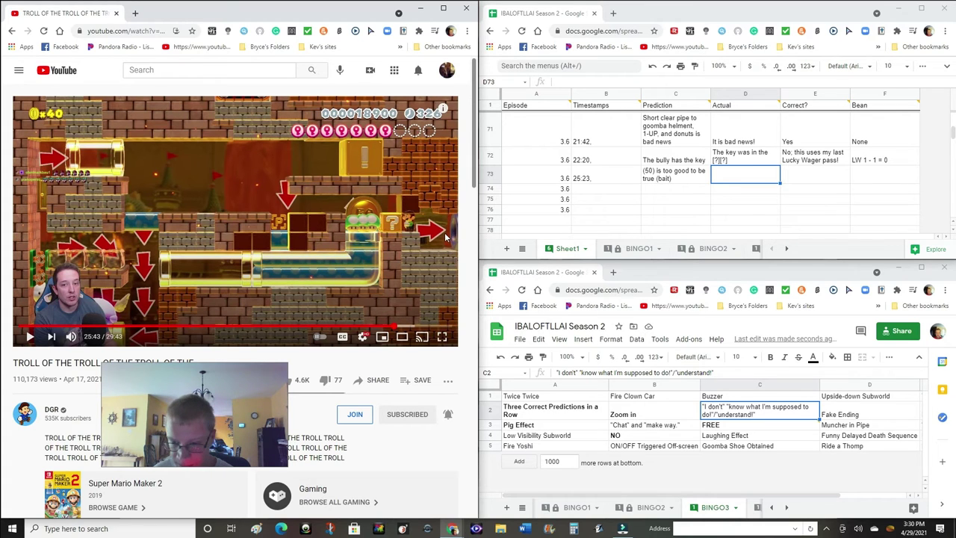
Bold the Buzzer square C1, then advance the stream to 25:52
click(726, 398)
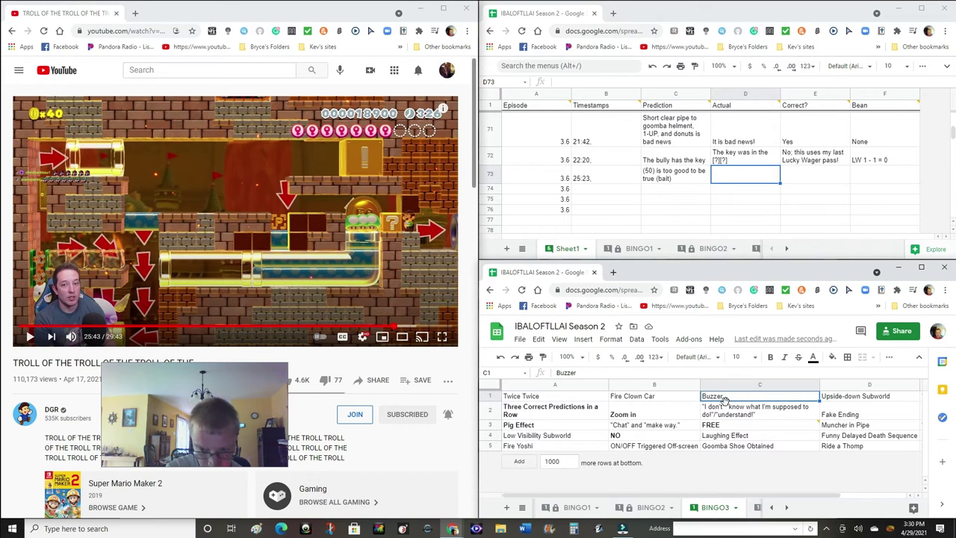
key(ctrl+b)
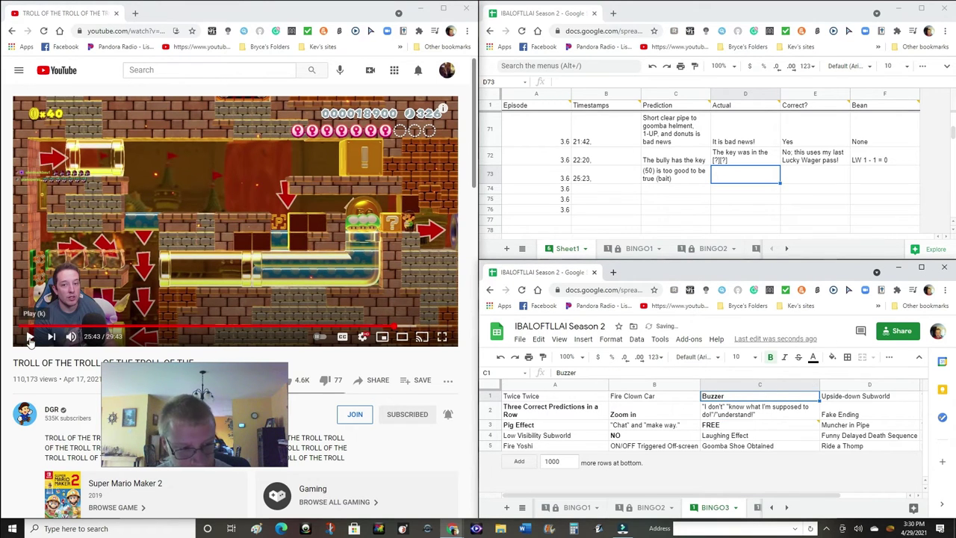
click(30, 338)
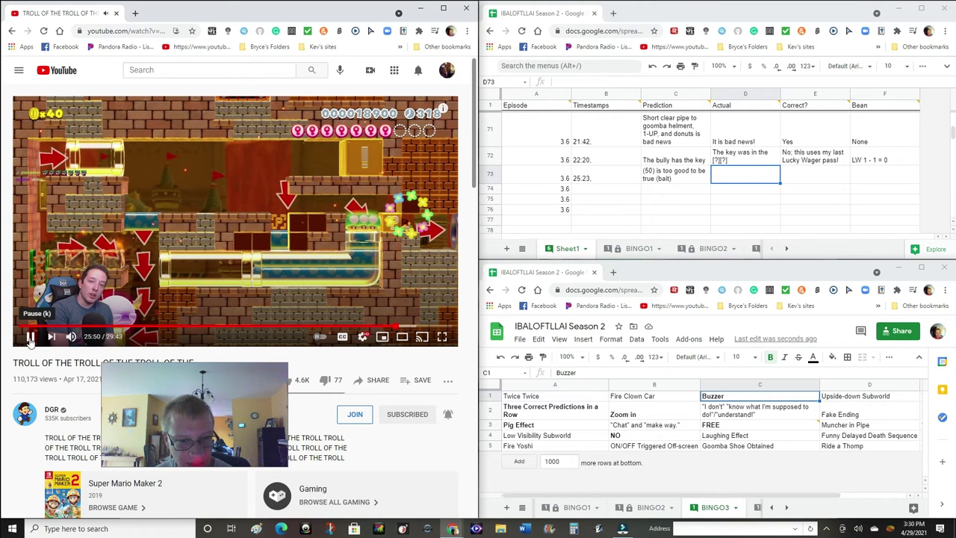
click(30, 337)
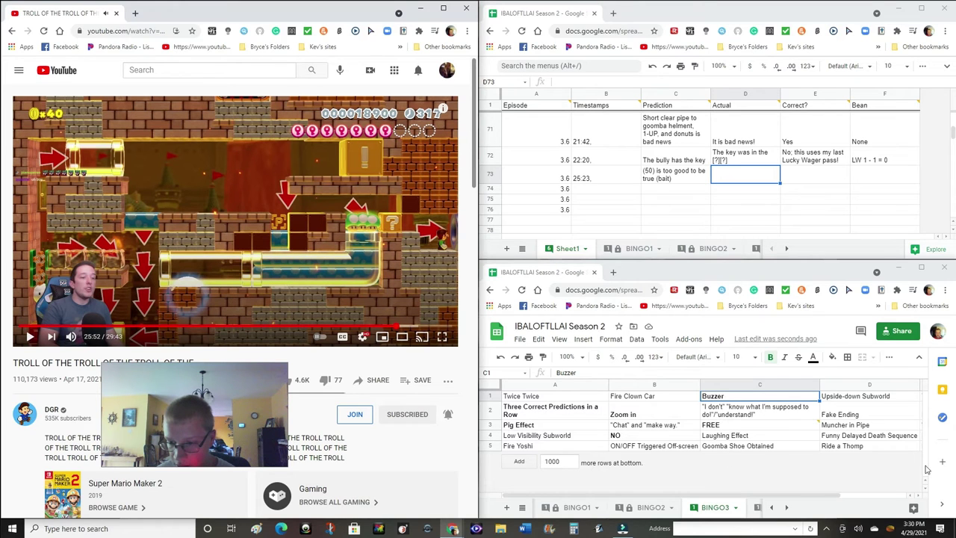
Bold the Ride a Thomp square D5, then select the Face Cam Floating square
click(872, 446)
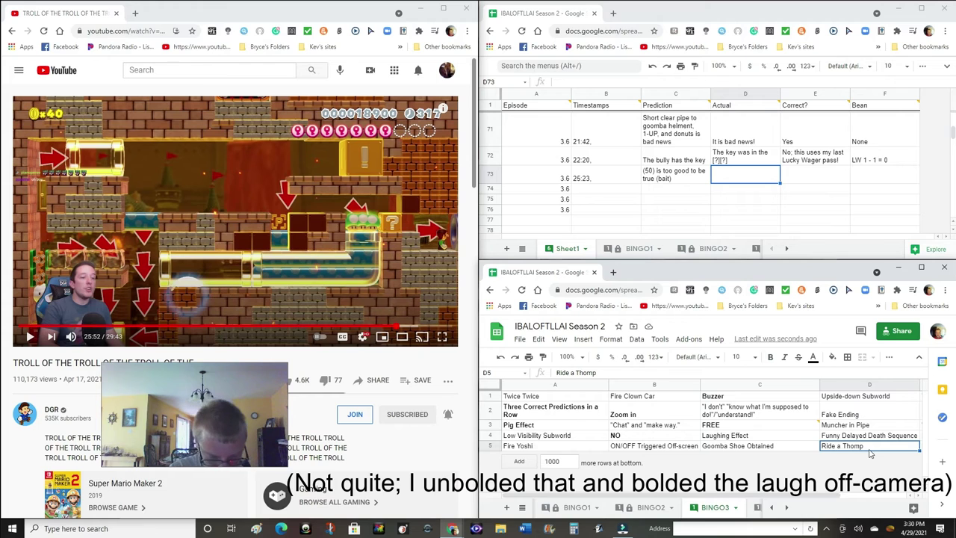
key(ctrl+b)
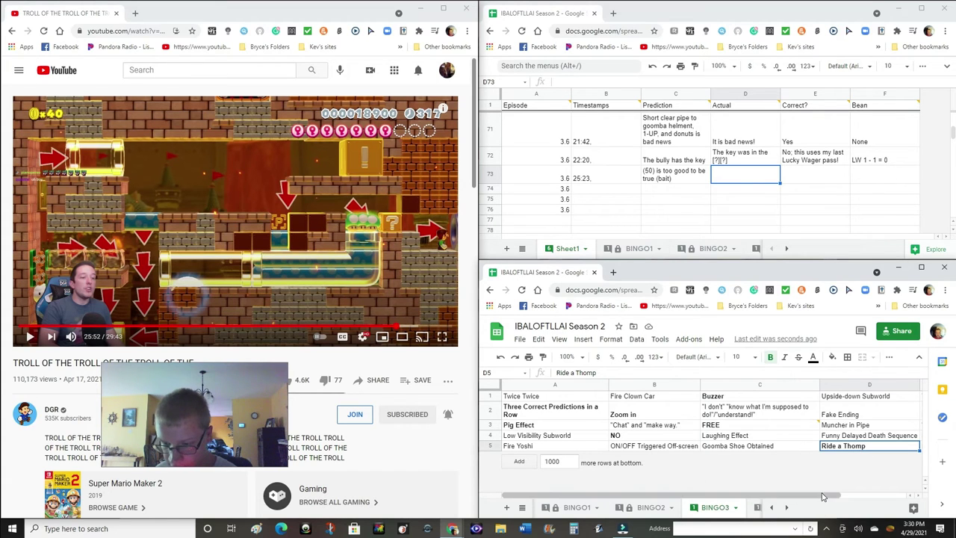
drag(822, 495, 841, 496)
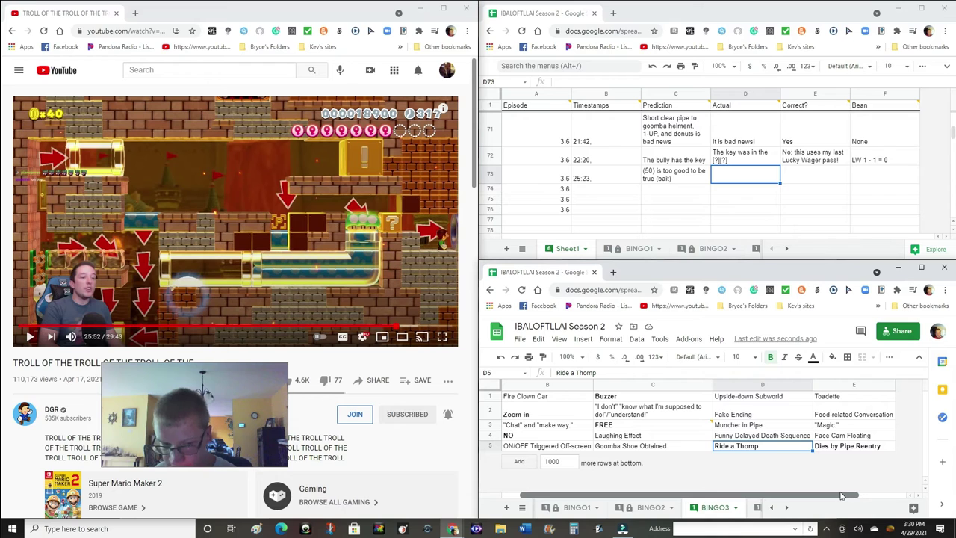
click(138, 431)
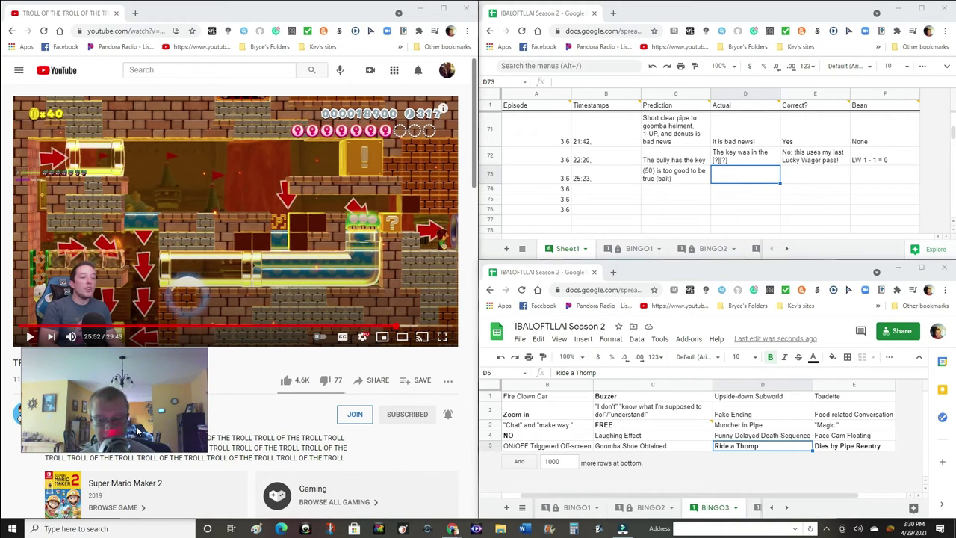
click(865, 439)
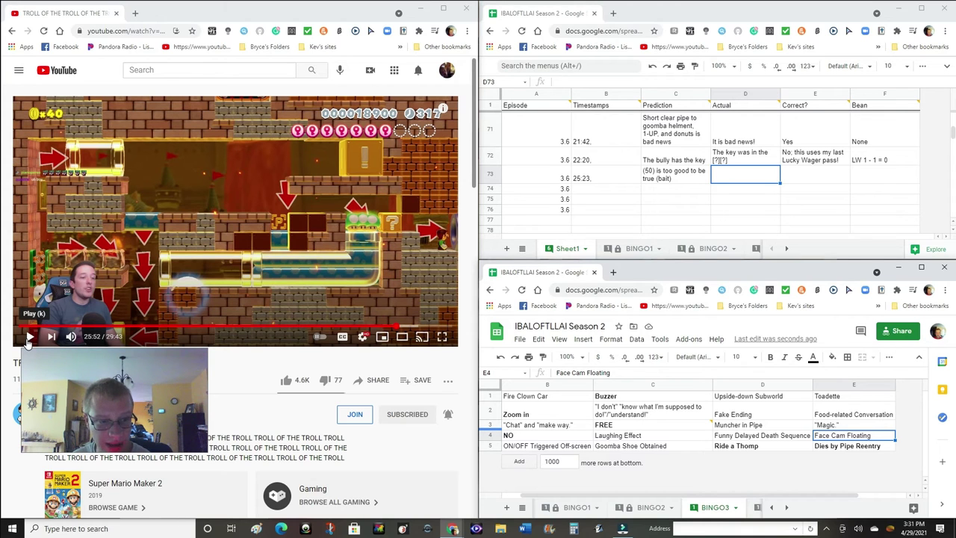
Play the stream in short bursts through the level clear, pausing at 26:47
click(28, 338)
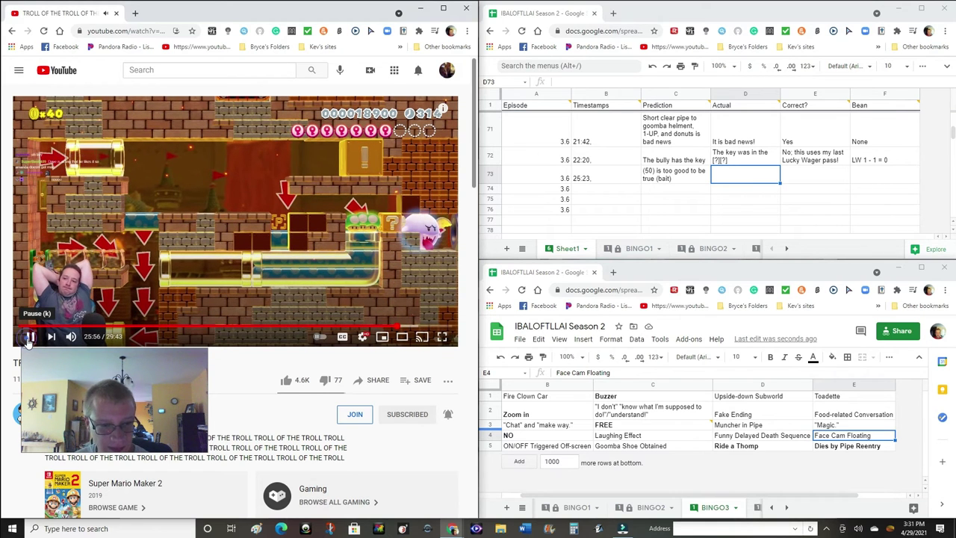
click(29, 337)
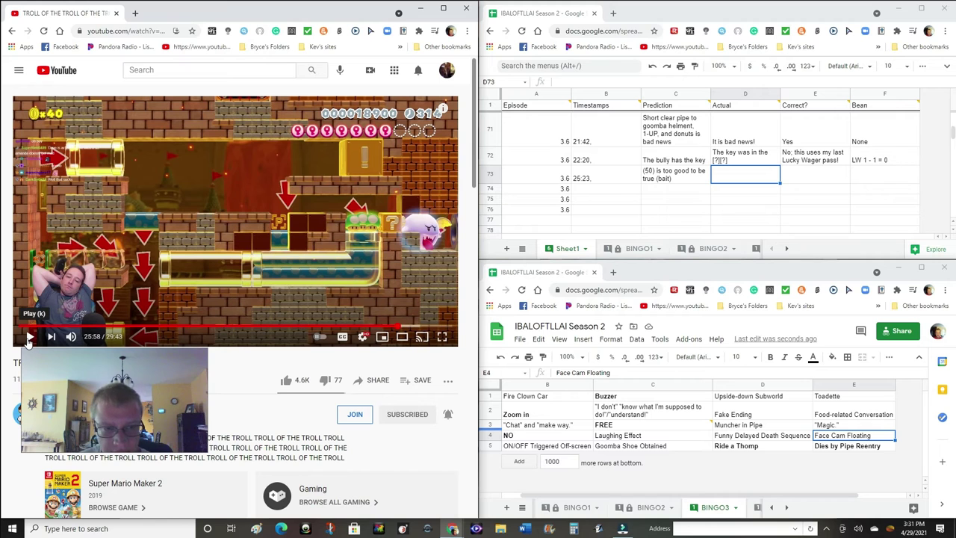
click(28, 338)
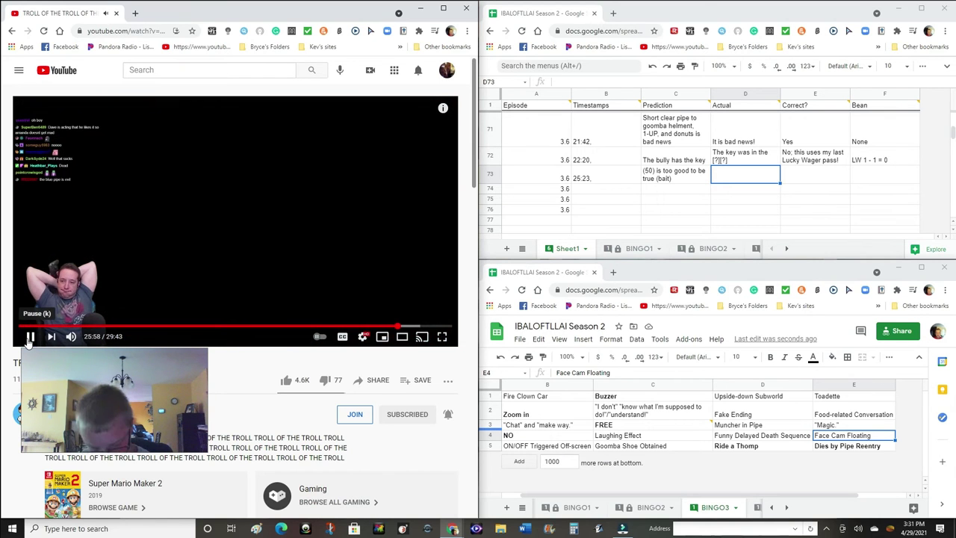
click(28, 337)
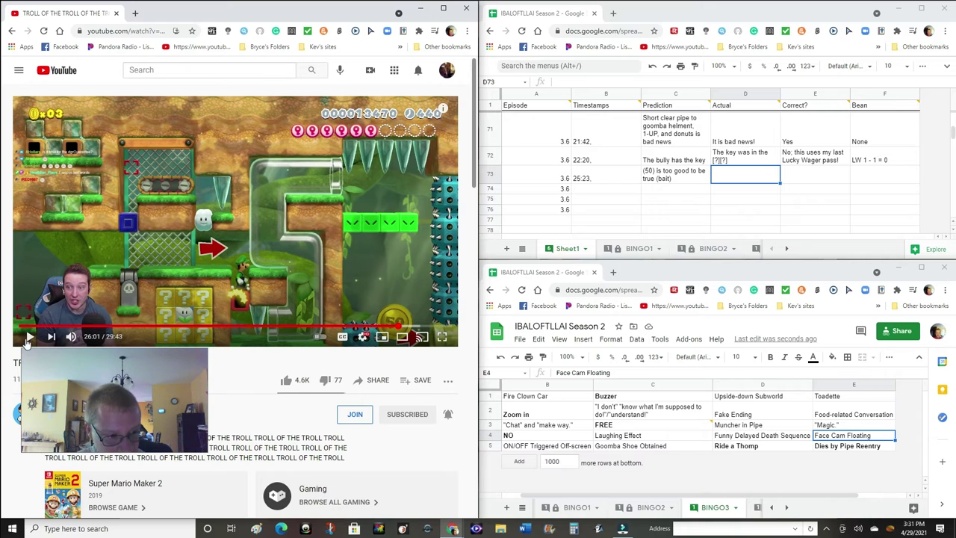
click(29, 337)
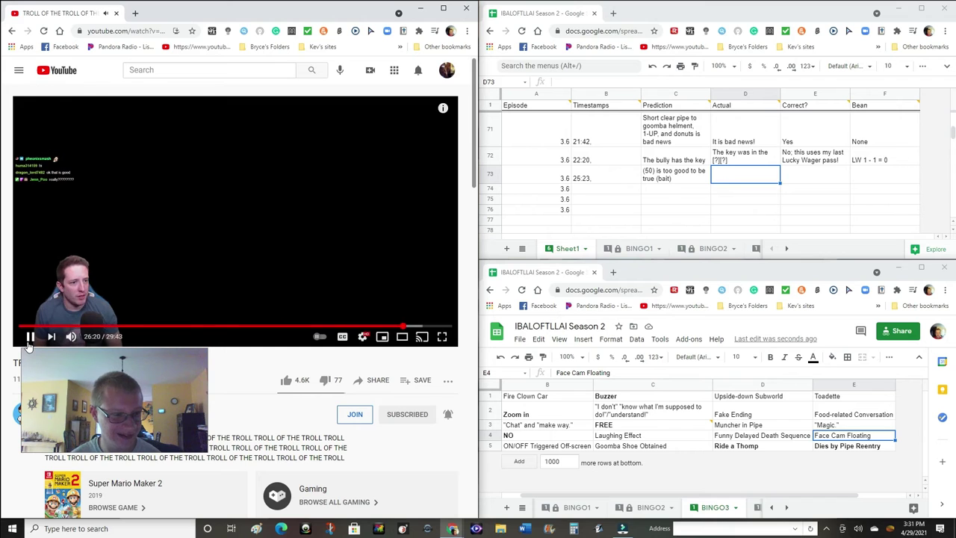
click(28, 342)
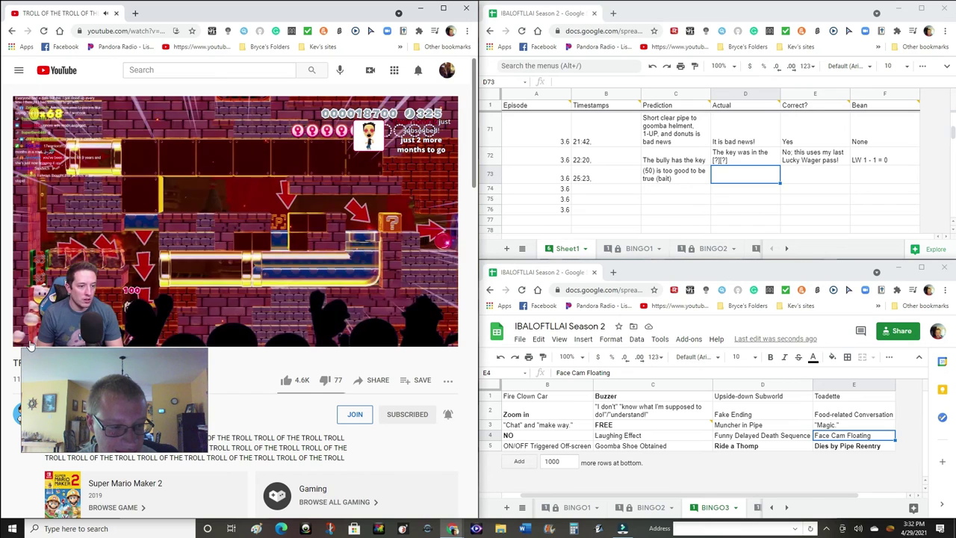
click(30, 336)
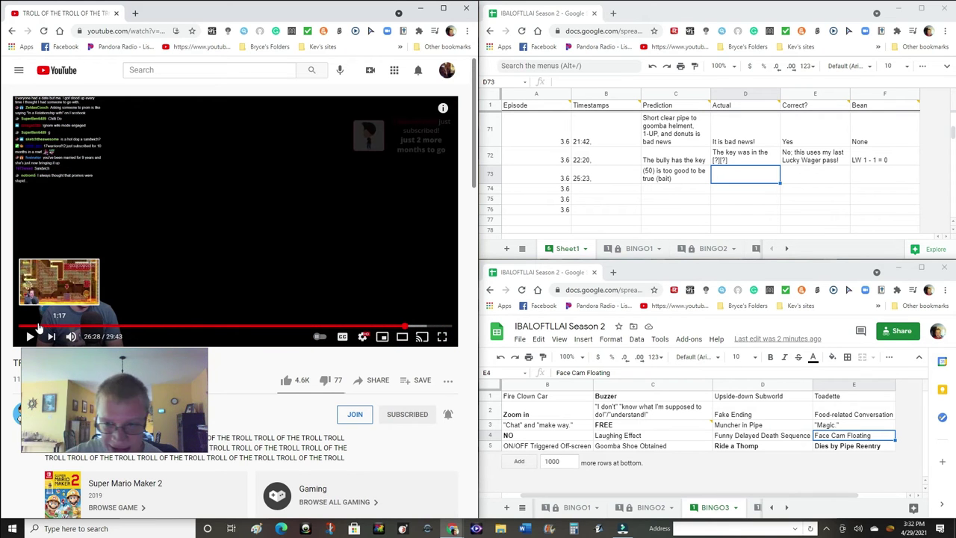
click(30, 336)
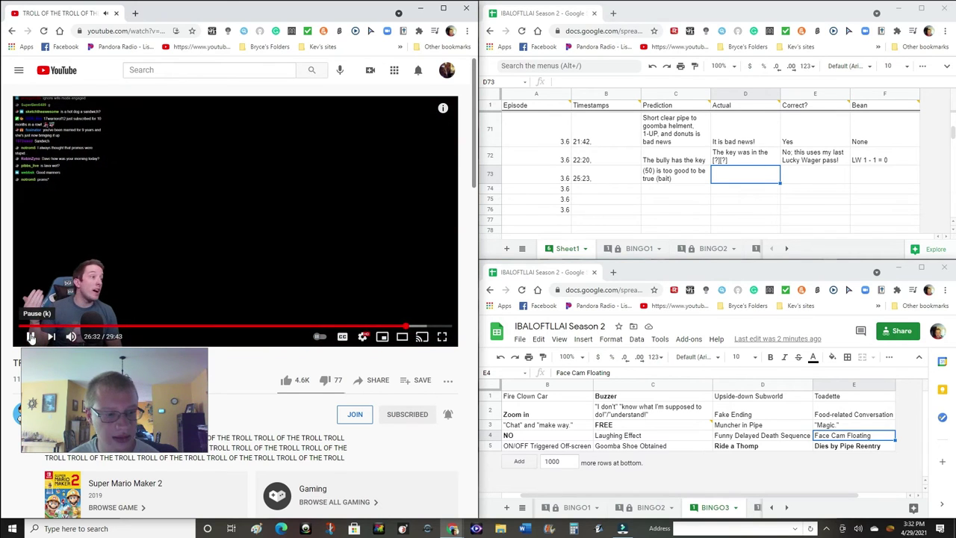
click(31, 336)
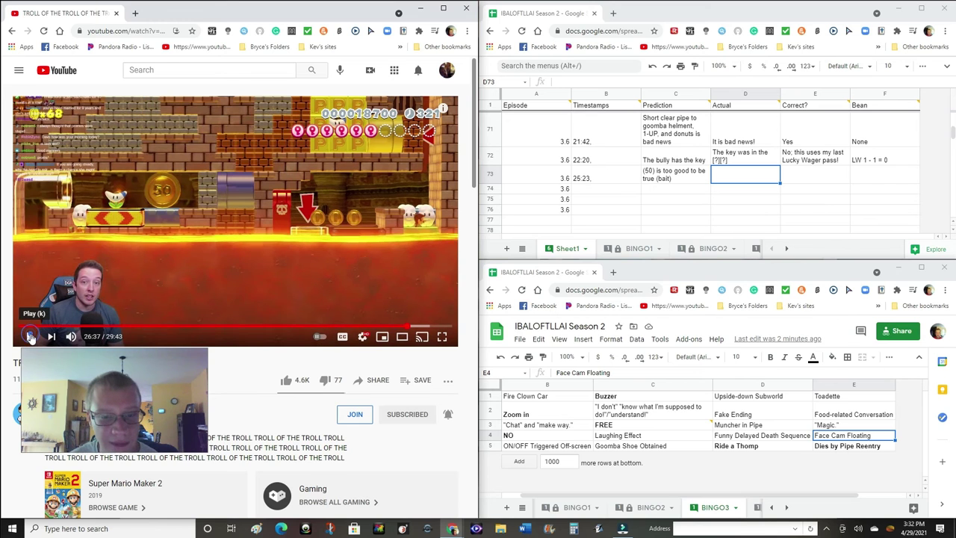
click(32, 336)
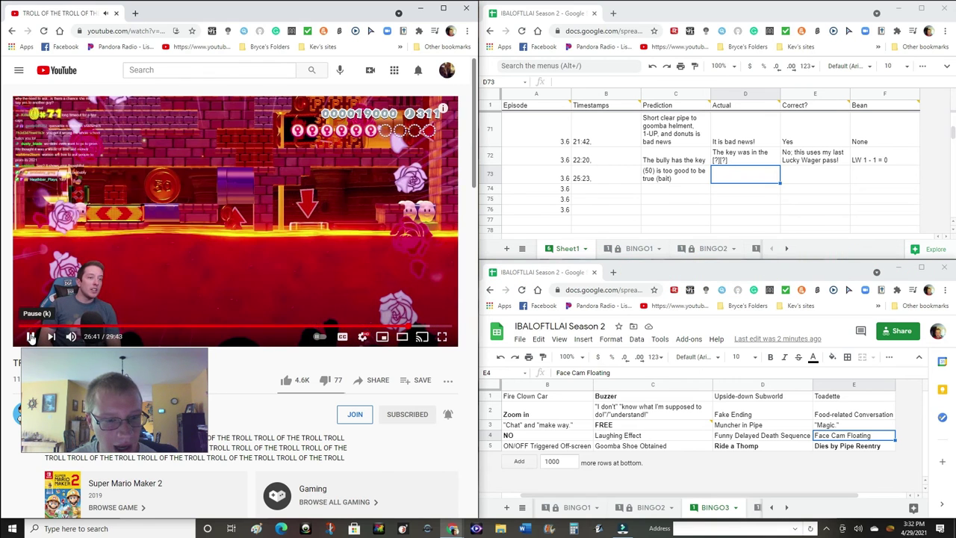
click(31, 337)
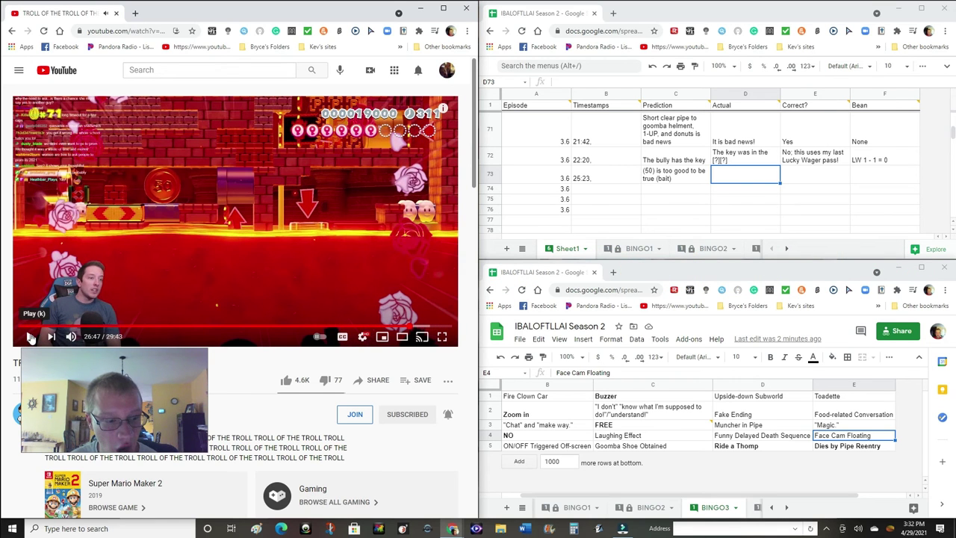
Enter 'There was a pipe below it' in D73 and 'Time for a bean!' in E73
click(735, 182)
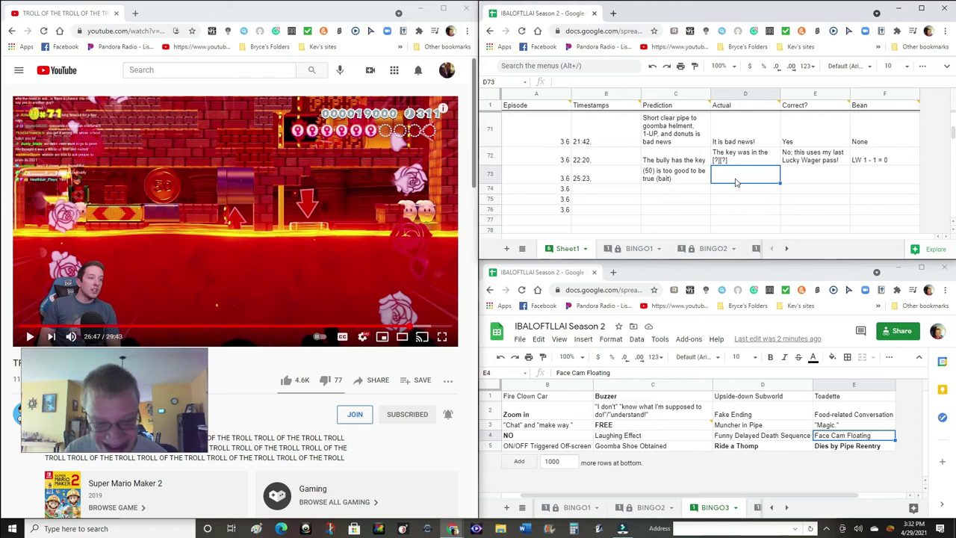
text(There was a pipe below it)
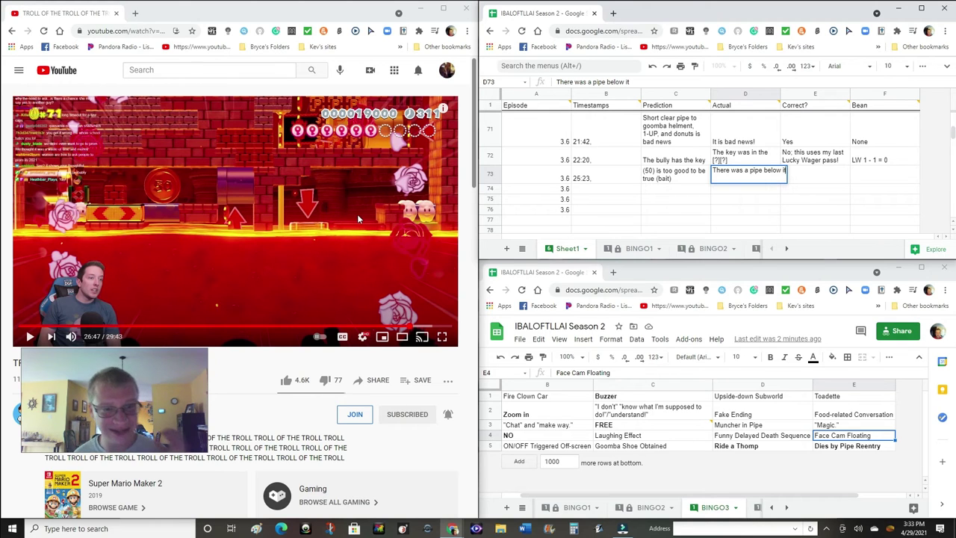
click(804, 179)
text(Time for a bean!)
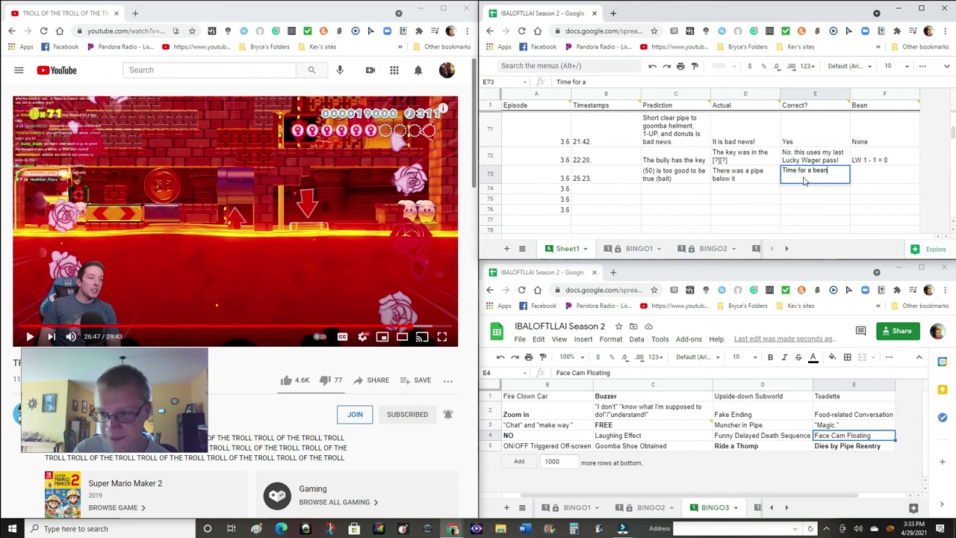
click(884, 181)
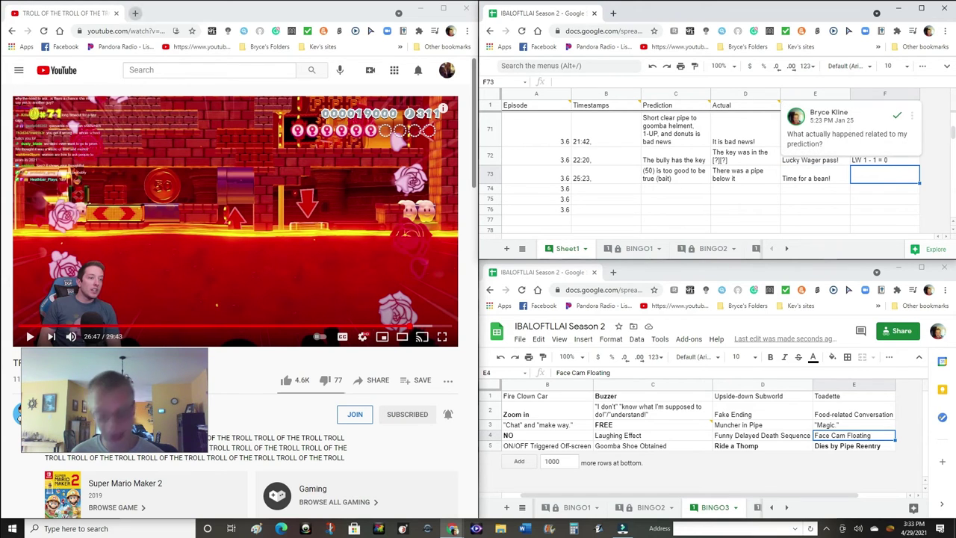
mouse_move(814, 105)
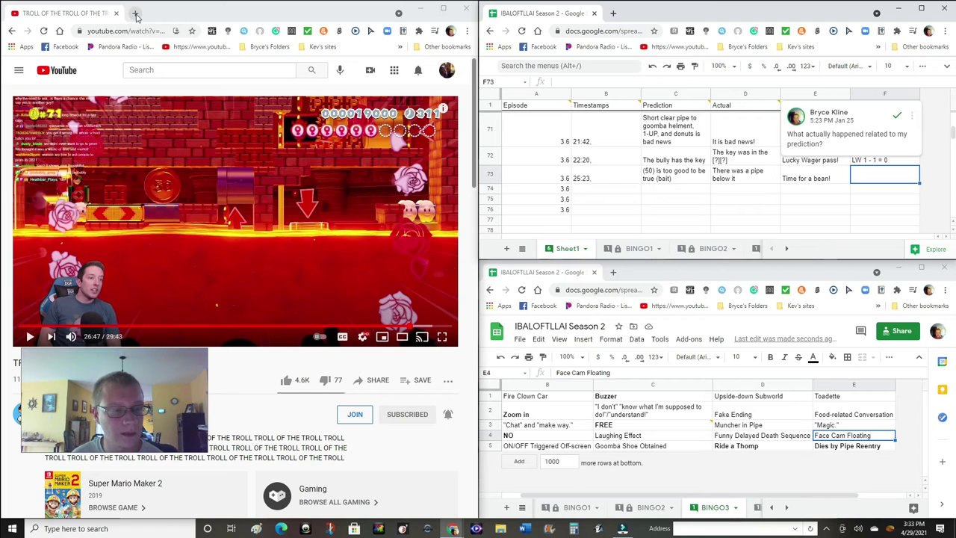
Open the BeanBoozled 4th Edition wheel from the bookmarks in a new tab
click(136, 13)
click(269, 46)
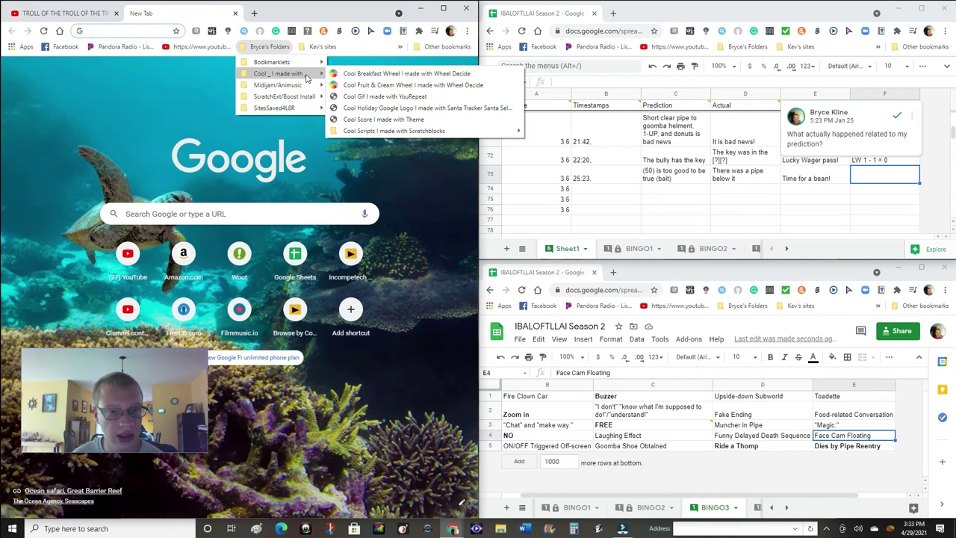
mouse_move(278, 108)
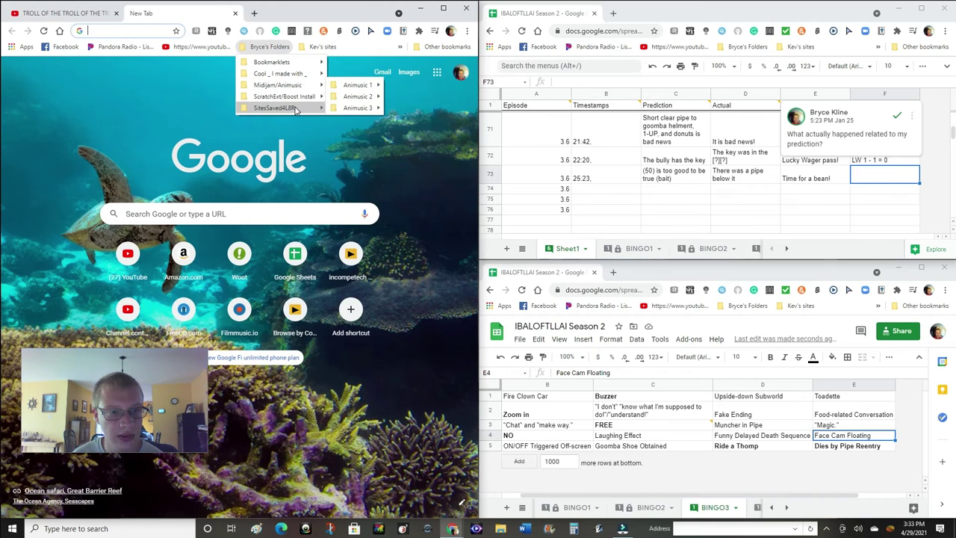
click(336, 107)
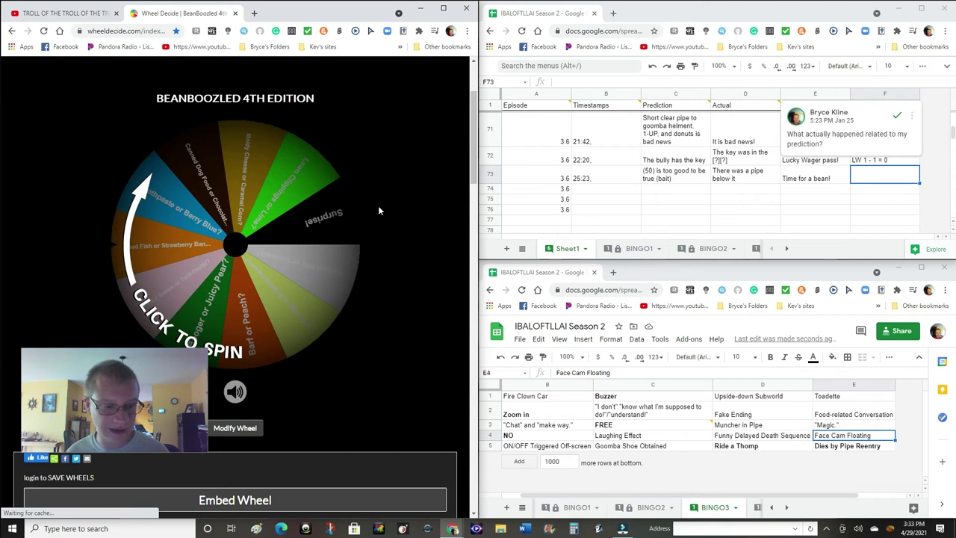
Spin the wheel and record its 'Stinky Socks' result in F73
click(335, 230)
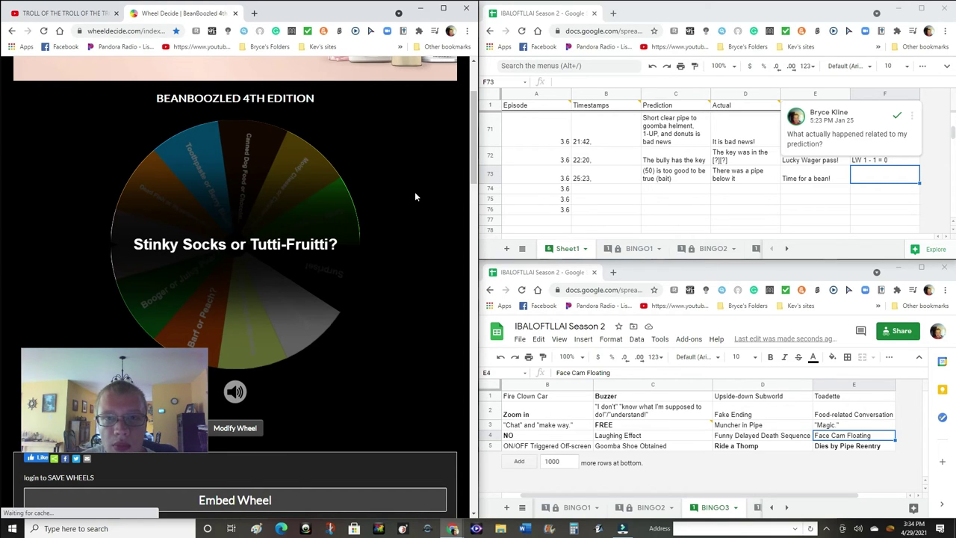
click(904, 177)
text(Stinky Socks)
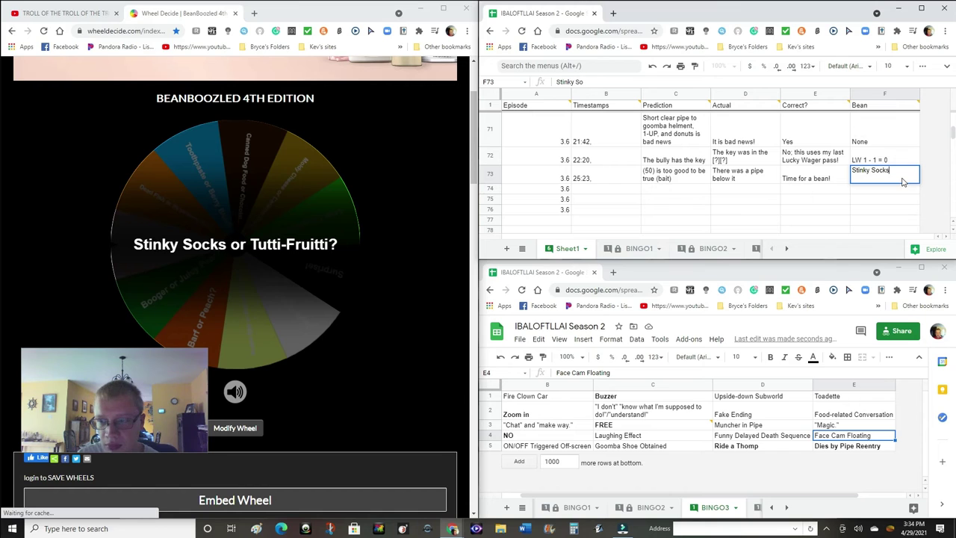
click(630, 194)
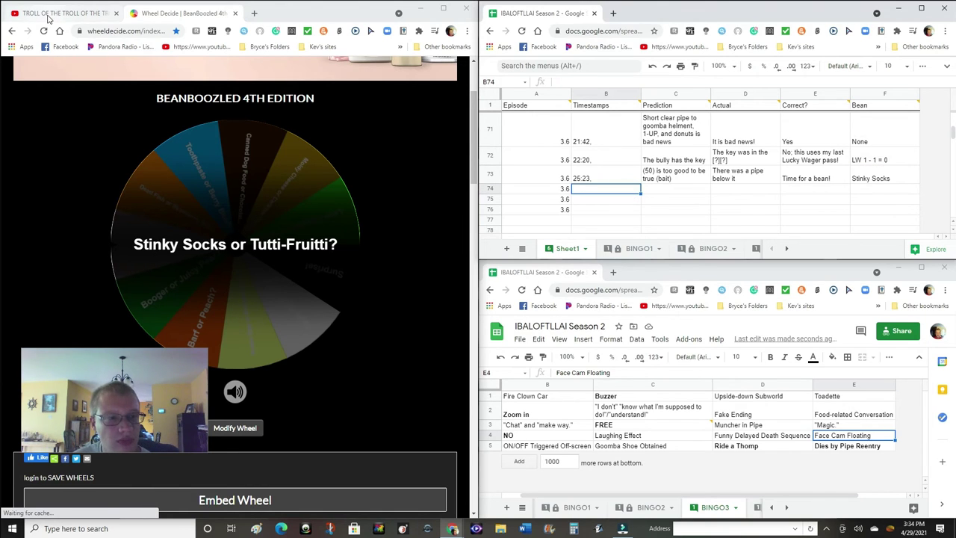
Back on the Troll video, play from 26:47, skip ahead slightly, and pause at 27:10
click(47, 15)
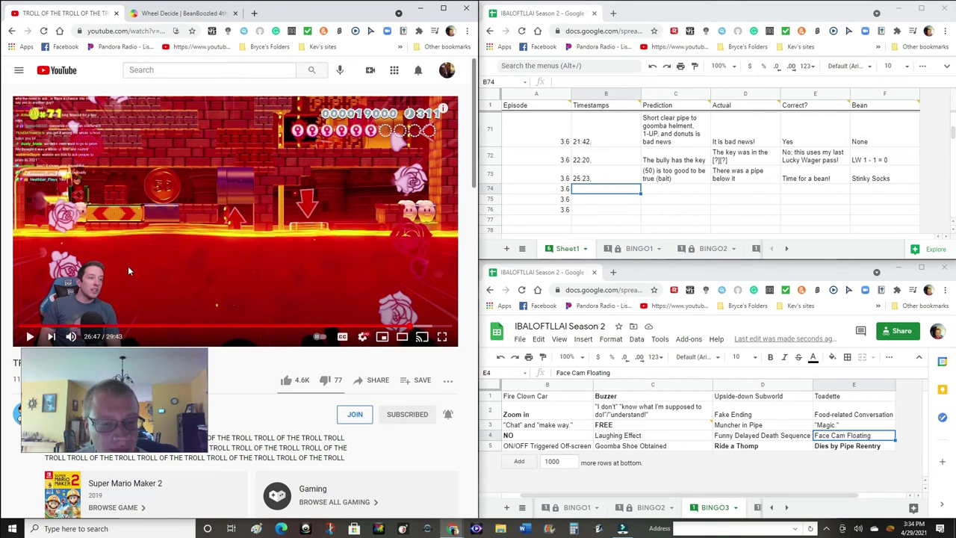
click(28, 338)
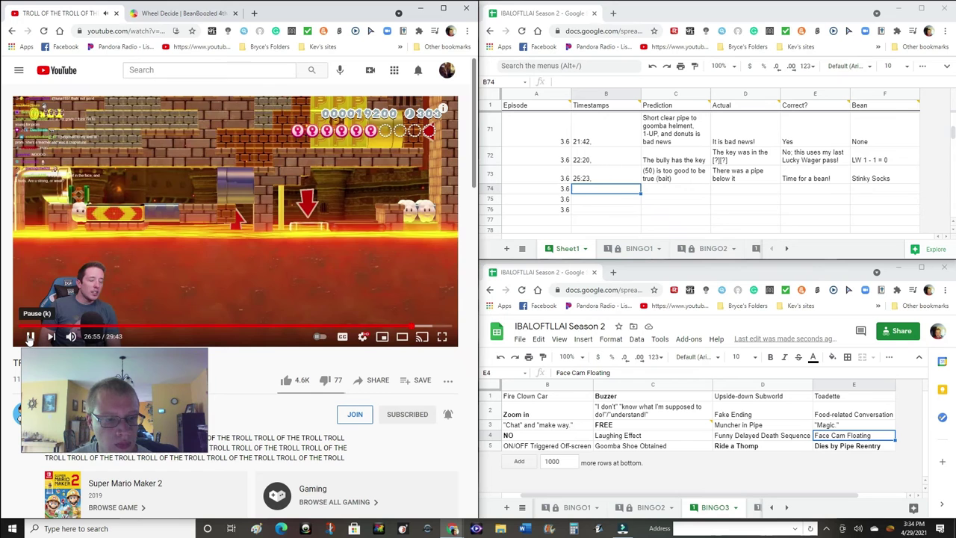
key(Right)
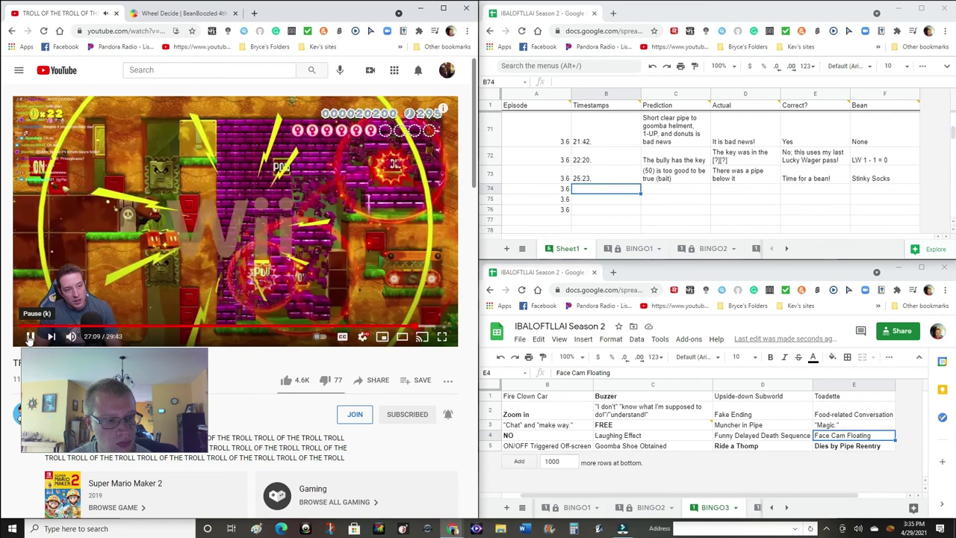
click(30, 337)
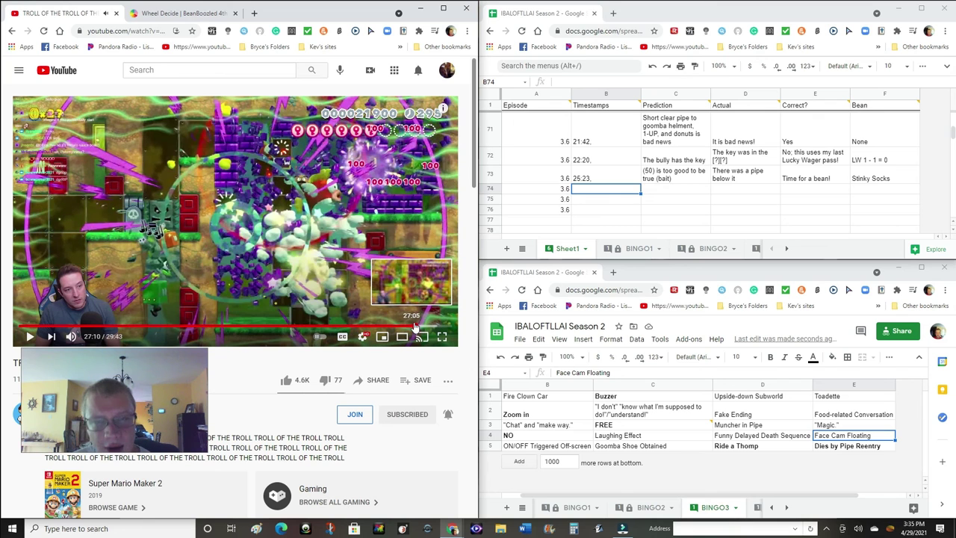
Select the Fake Ending square and jump the video back to 26:36
click(789, 409)
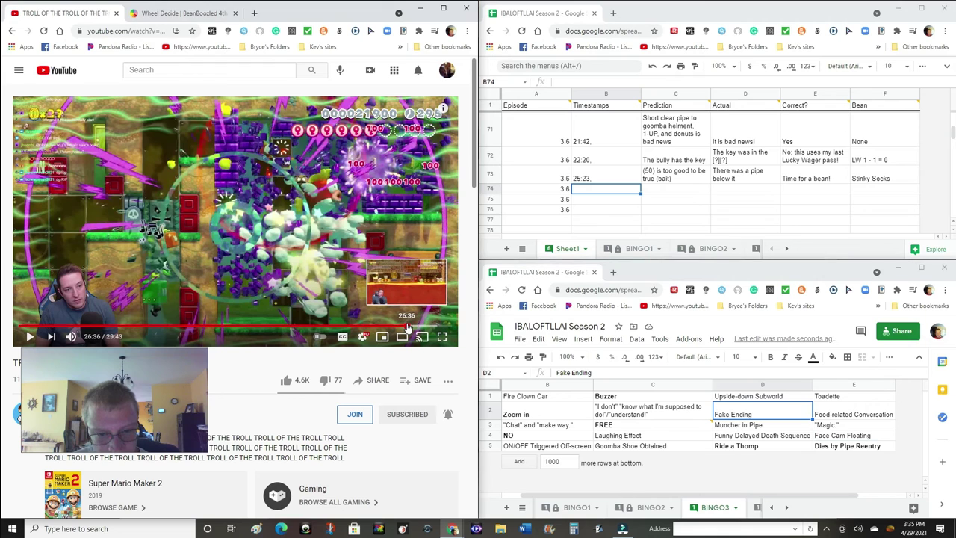
click(408, 327)
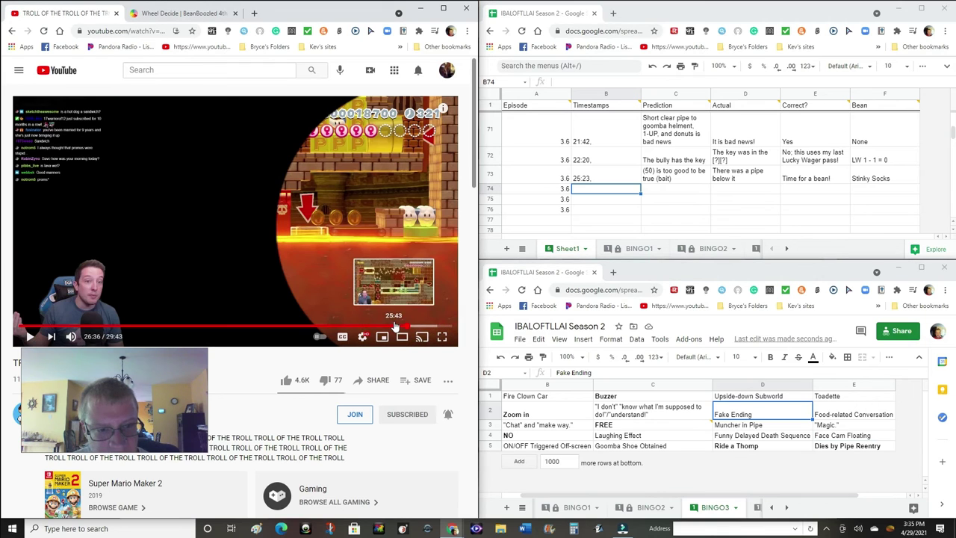
click(29, 337)
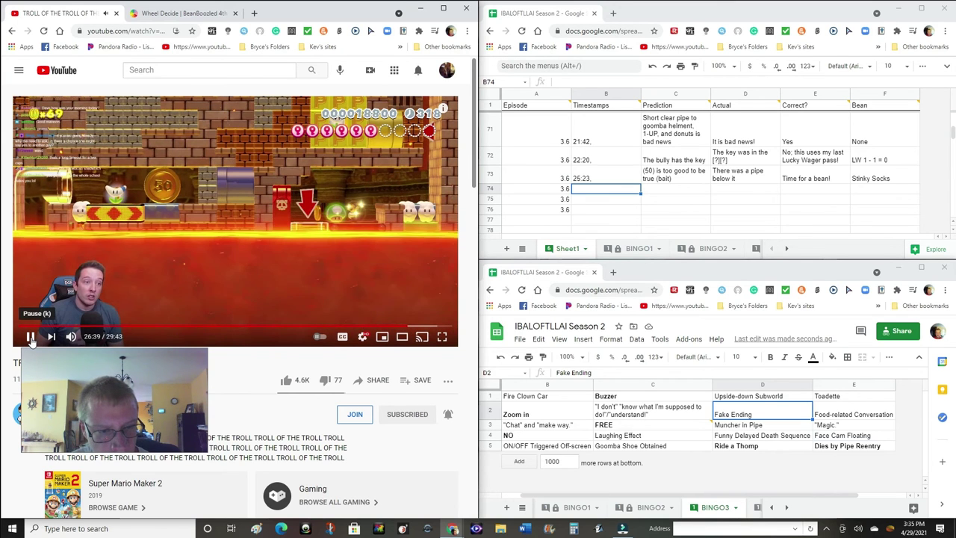
click(33, 340)
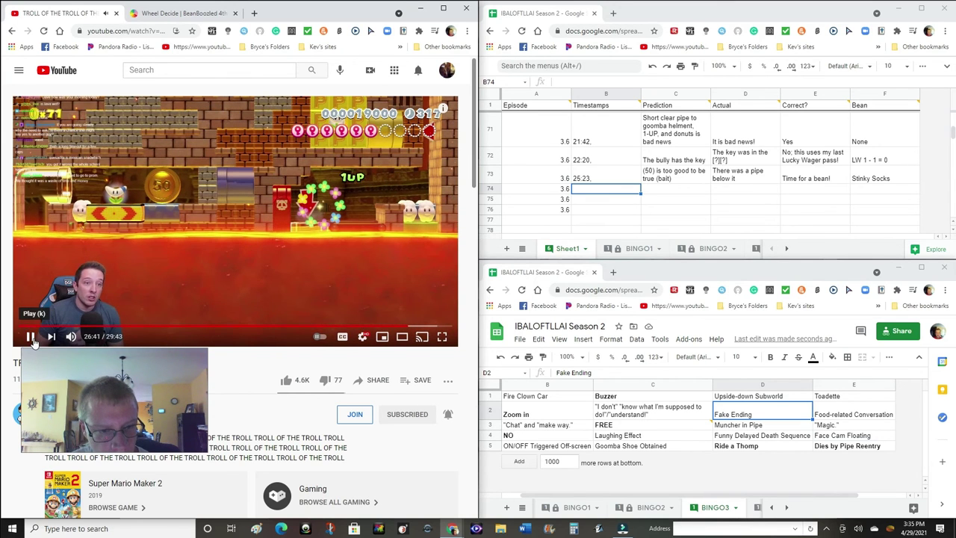
Rewatch the ending moment at 0.5 playback speed
click(362, 336)
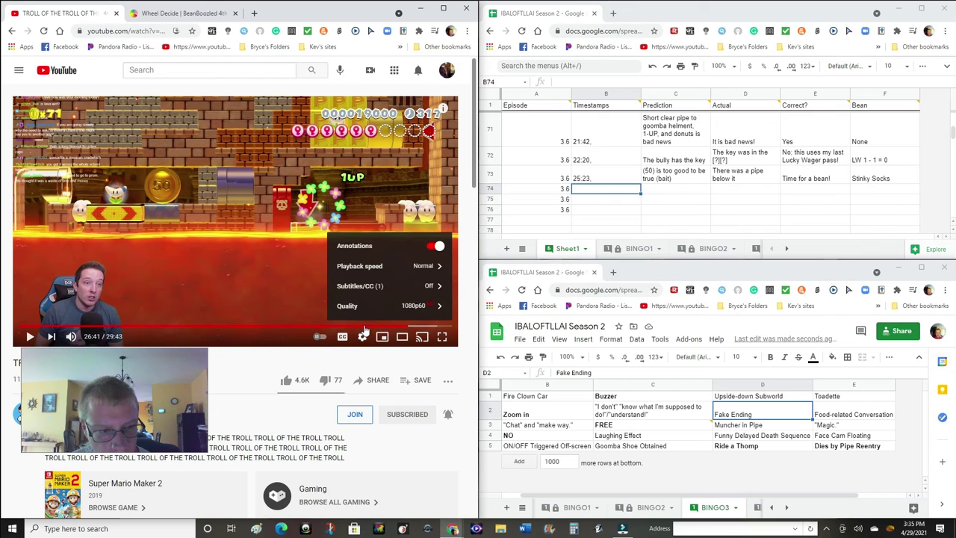
click(371, 270)
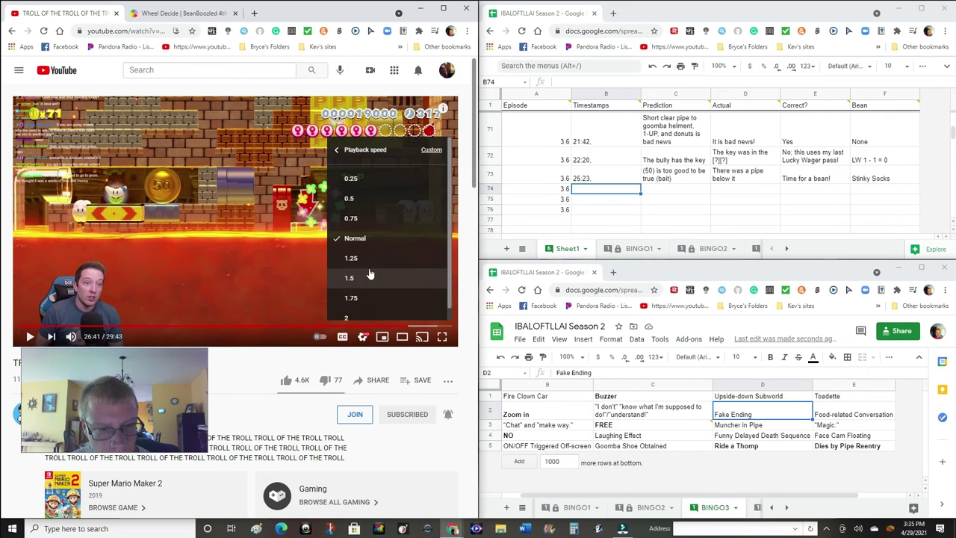
click(367, 200)
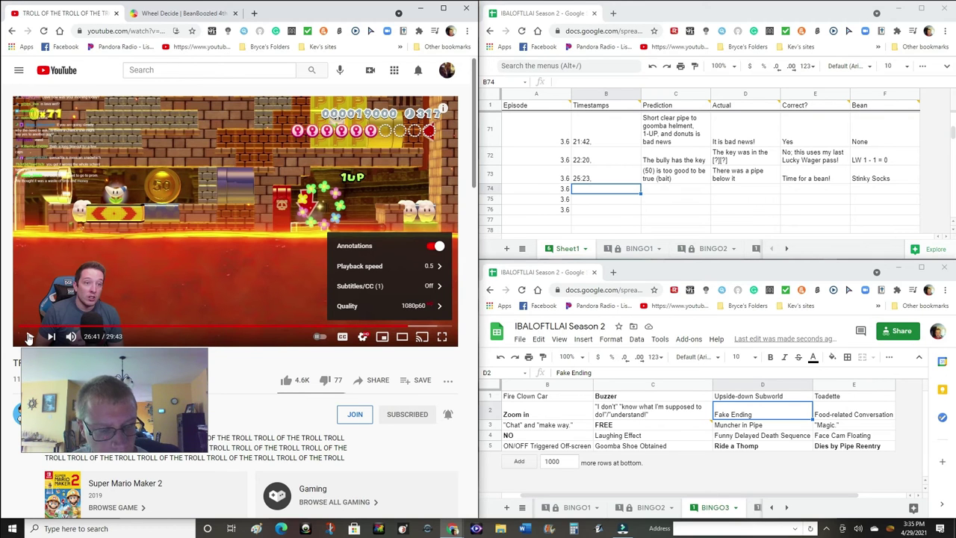
click(28, 337)
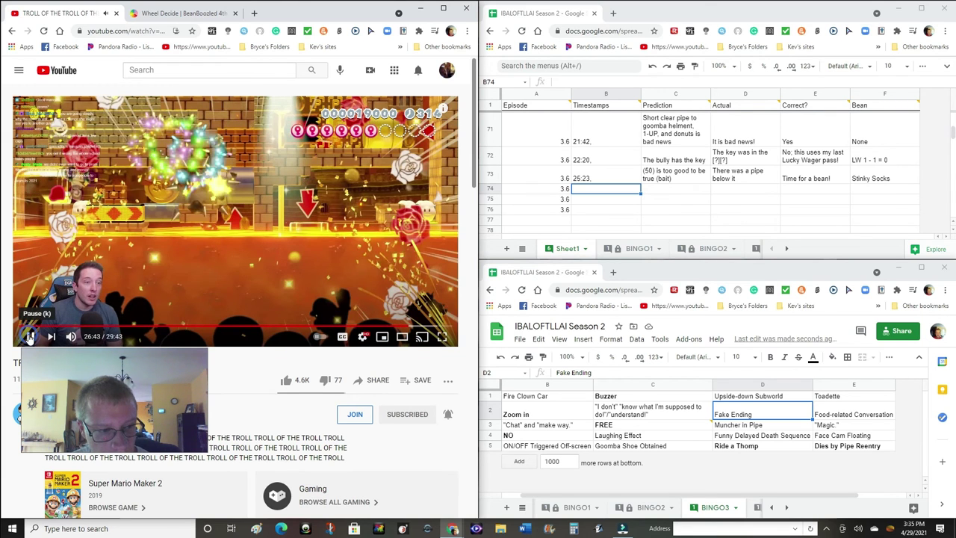
Bold the Fake Ending bingo square D2
click(28, 337)
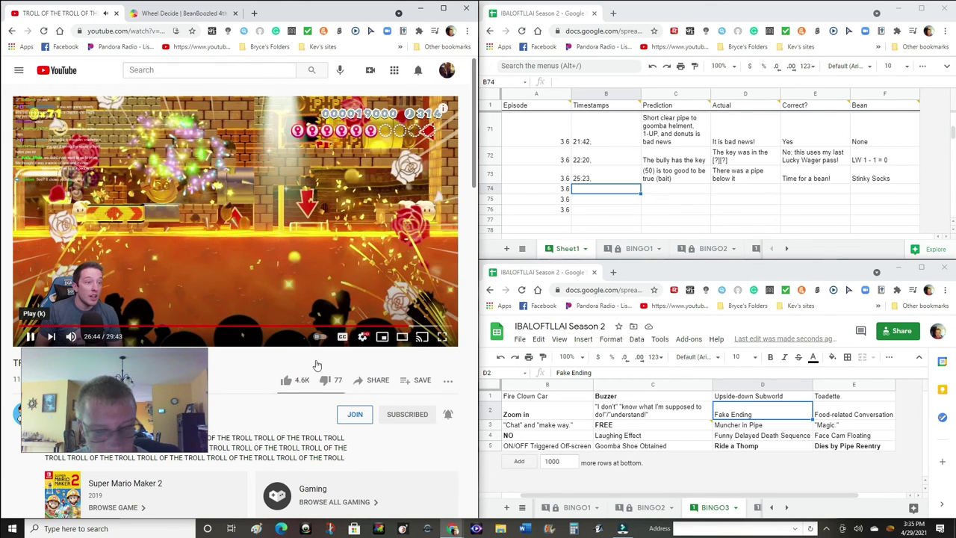
click(719, 413)
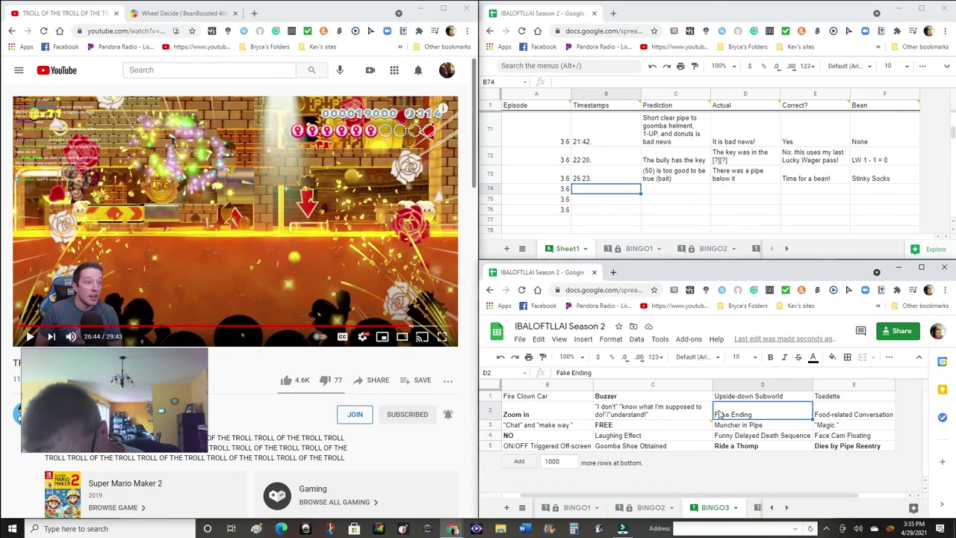
key(ctrl+b)
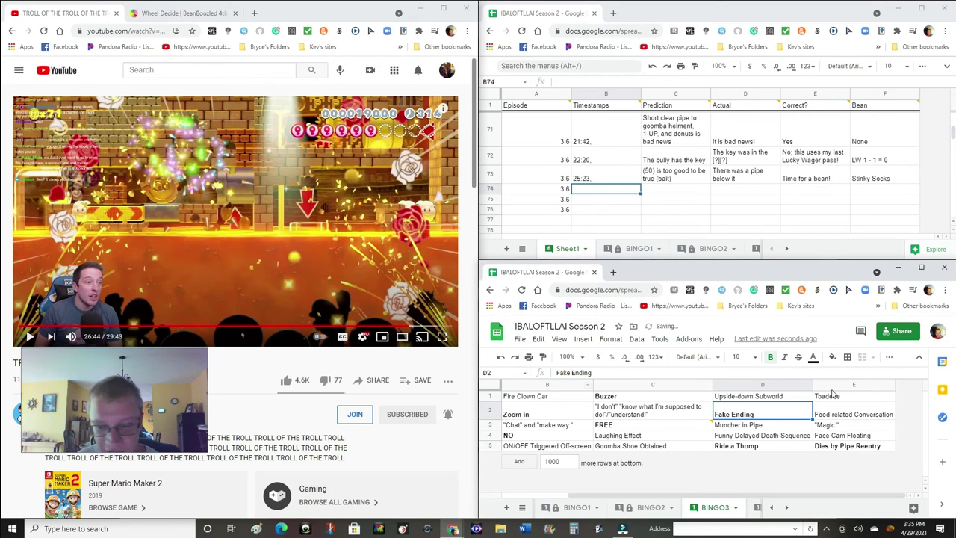
Restore Normal playback speed and resume the video
click(362, 337)
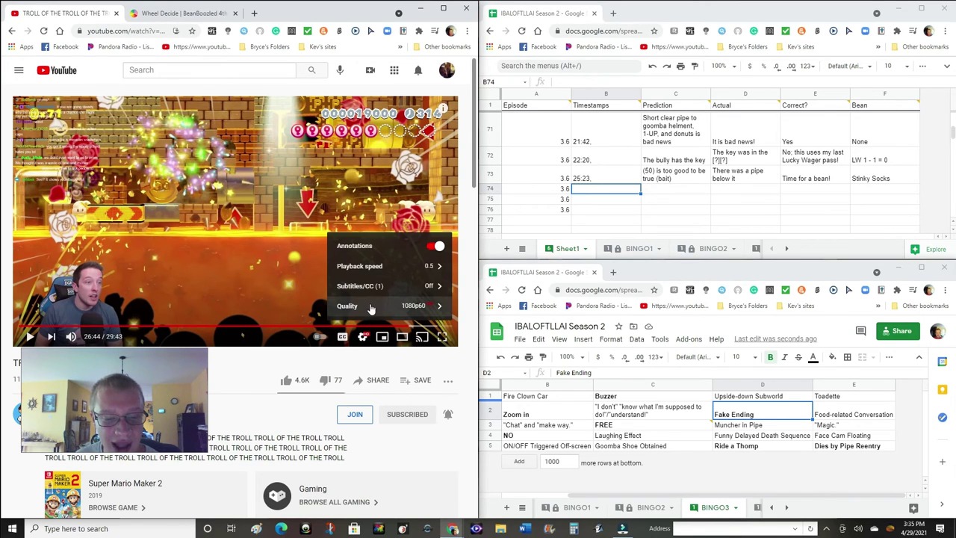
click(367, 305)
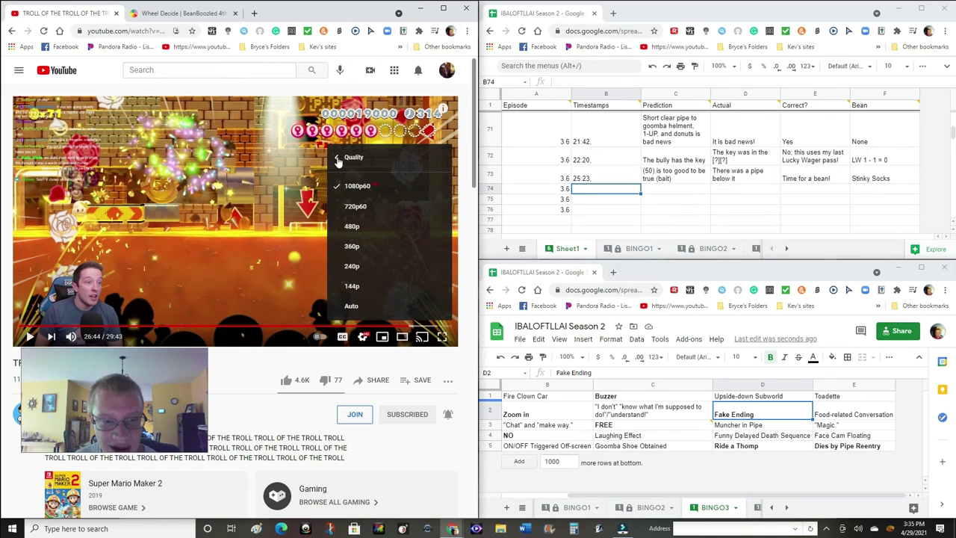
click(339, 156)
click(393, 270)
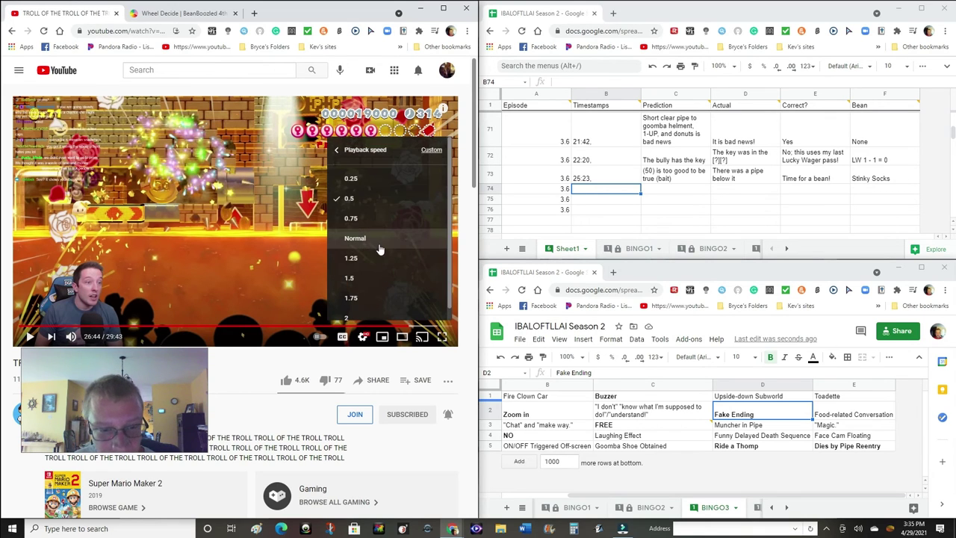
click(379, 246)
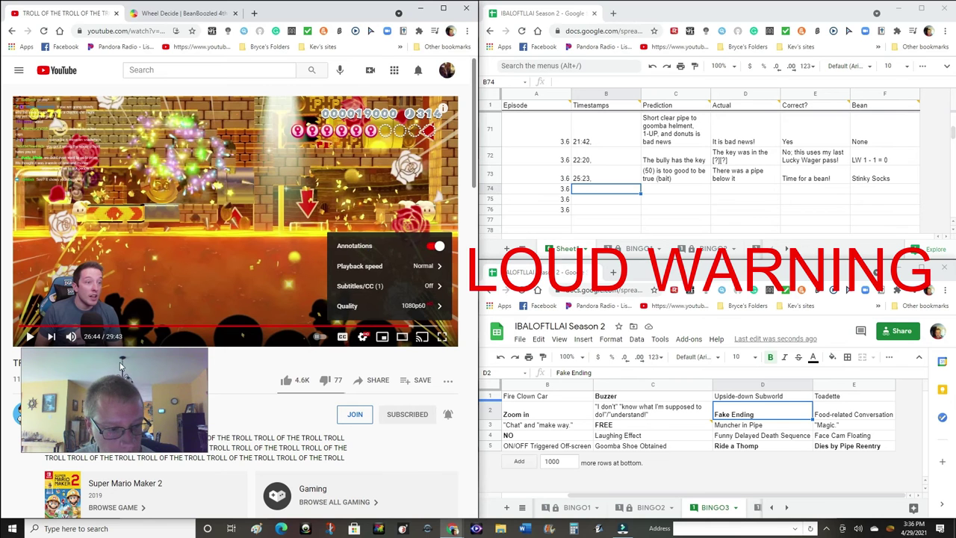
click(28, 336)
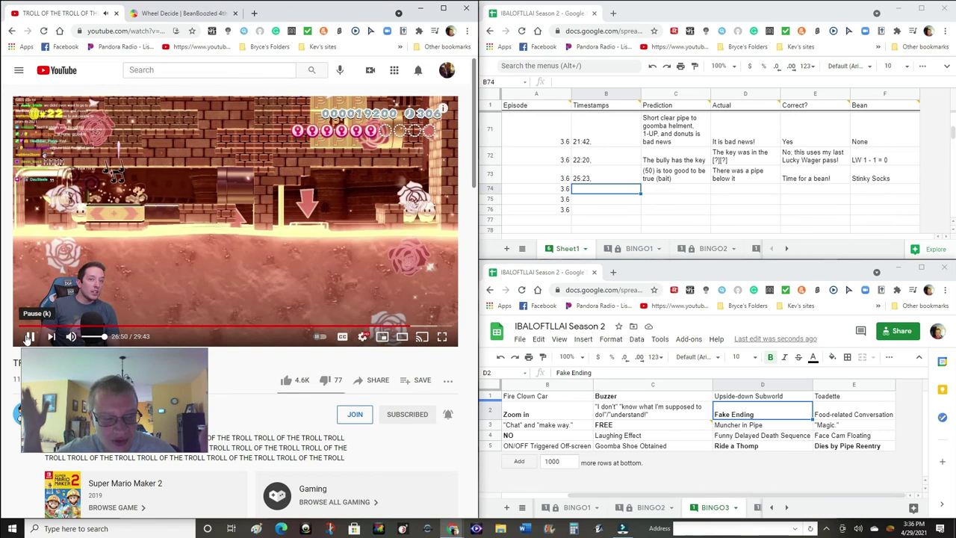
Pause the video and bring up the screen recorder controls from the system tray
click(27, 337)
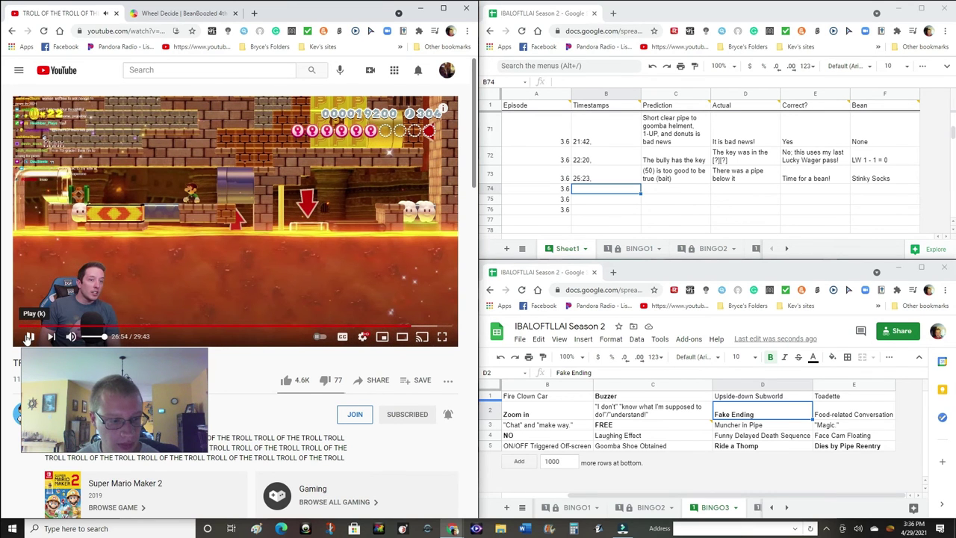
click(828, 529)
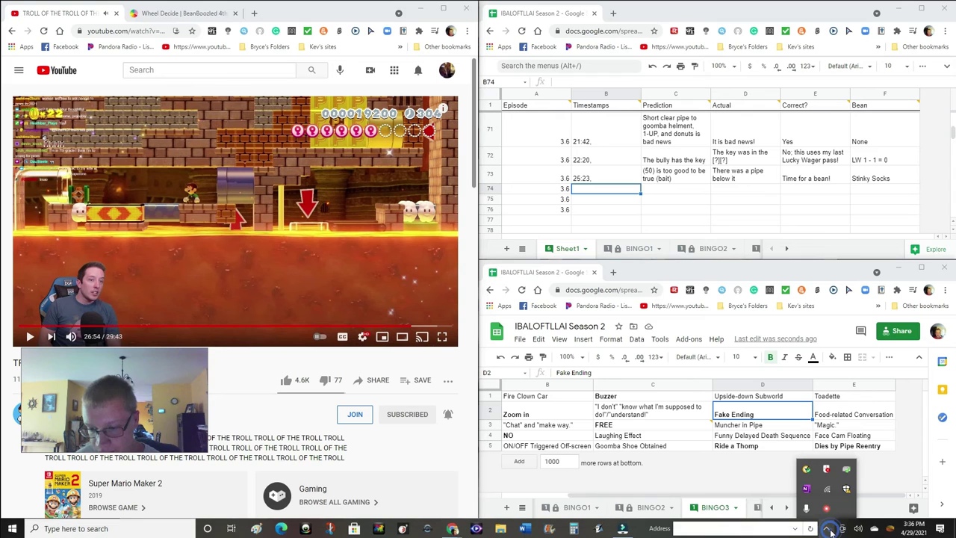
click(828, 514)
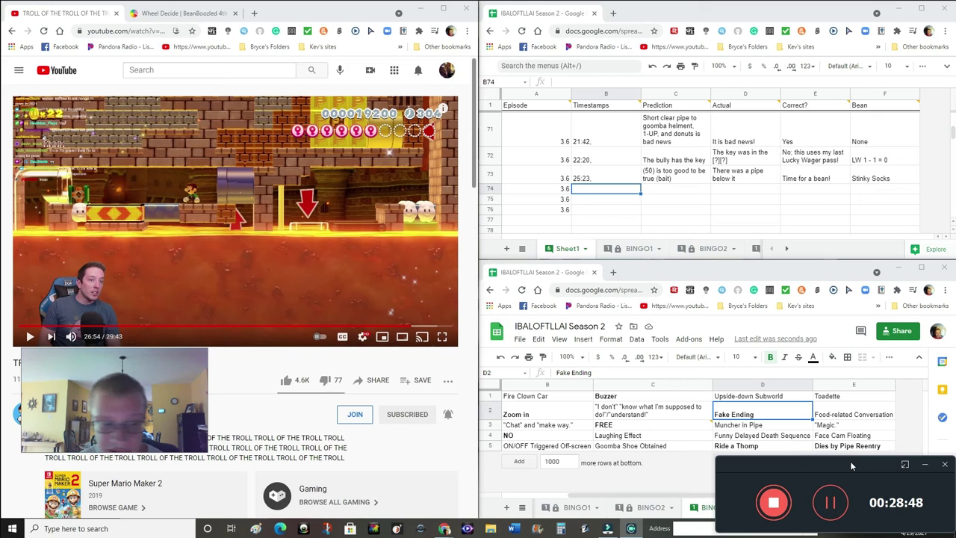
Resume the stream past 27:30, nudging the webcam overlay slightly right
click(28, 336)
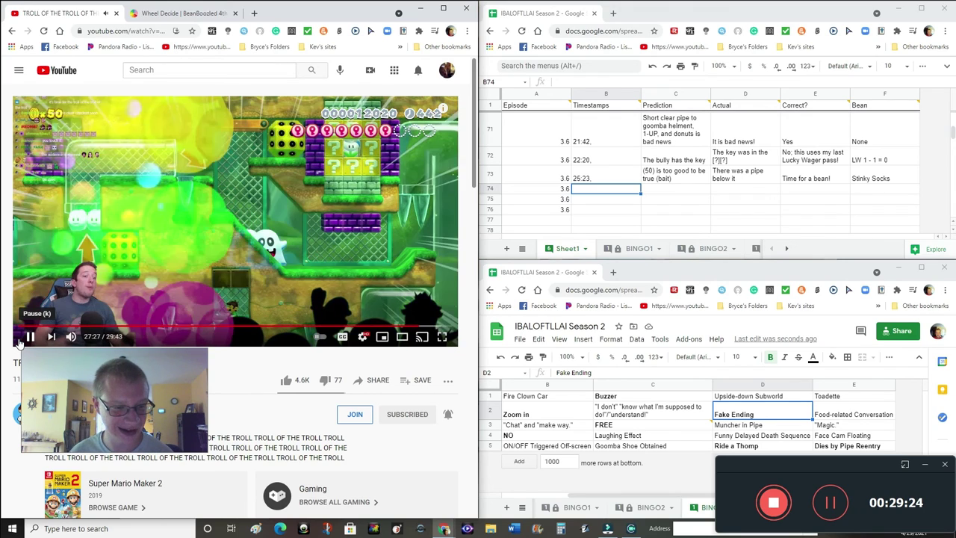
click(30, 336)
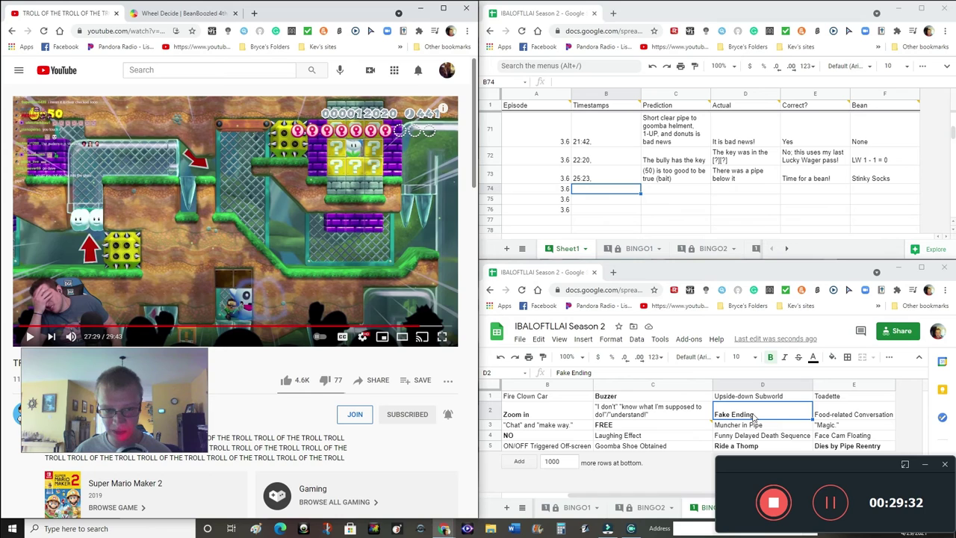
mouse_move(109, 380)
mouse_down()
mouse_move(131, 383)
mouse_move(117, 389)
mouse_up()
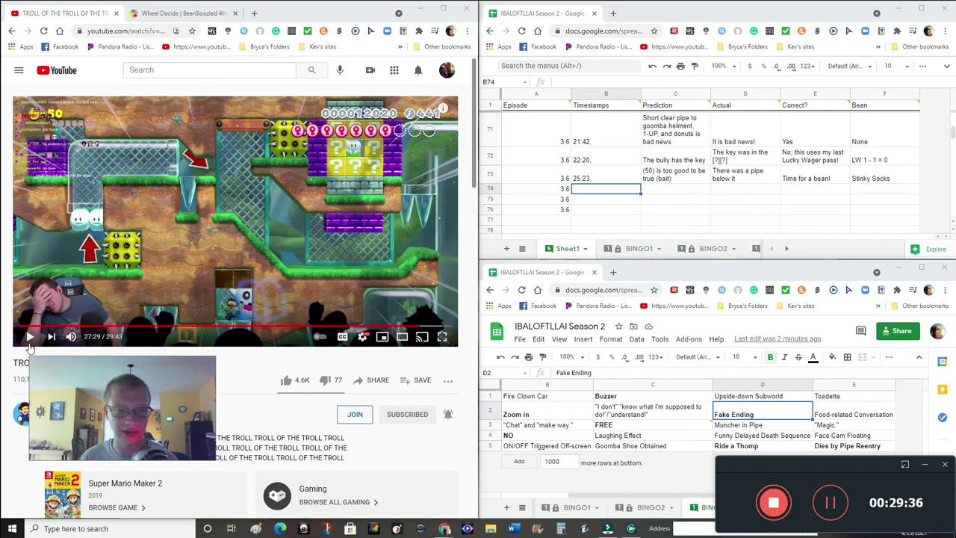
click(29, 345)
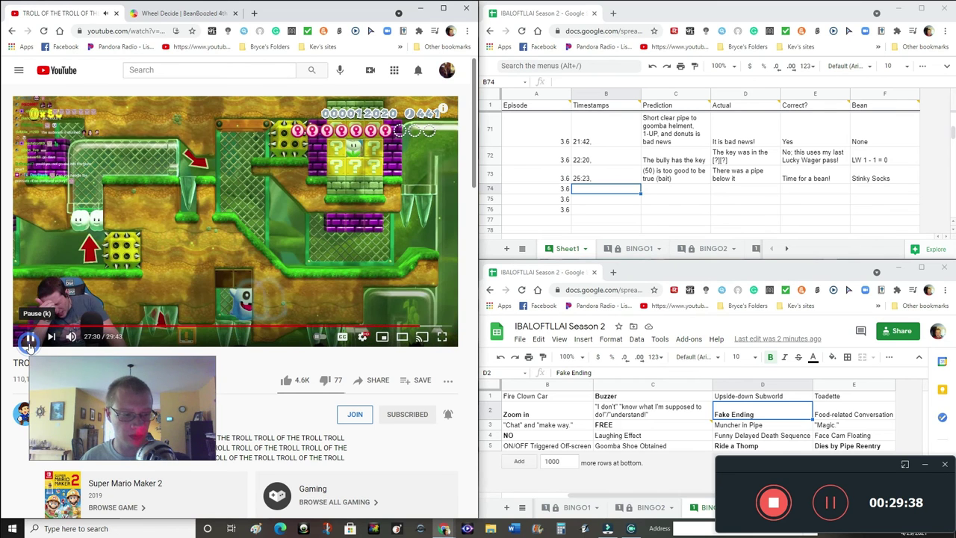
click(28, 347)
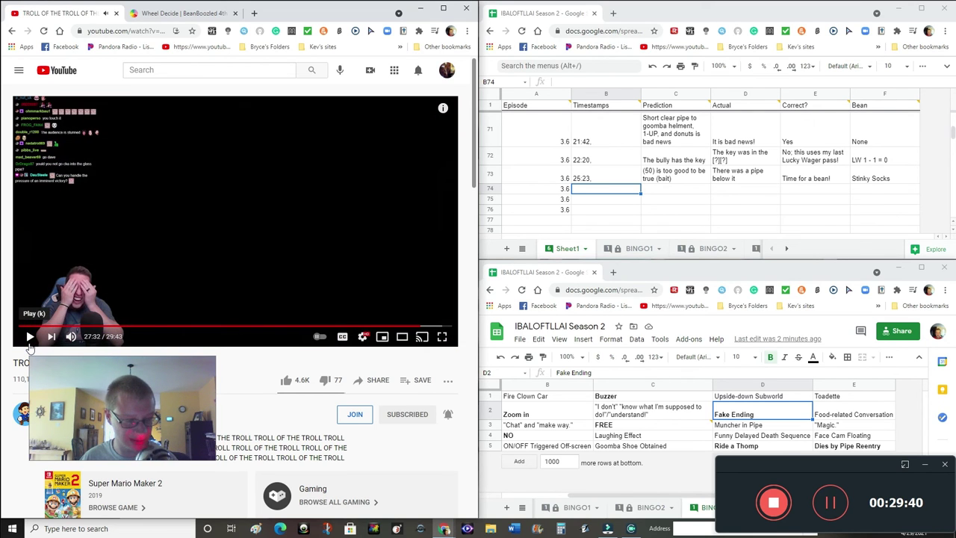
click(29, 345)
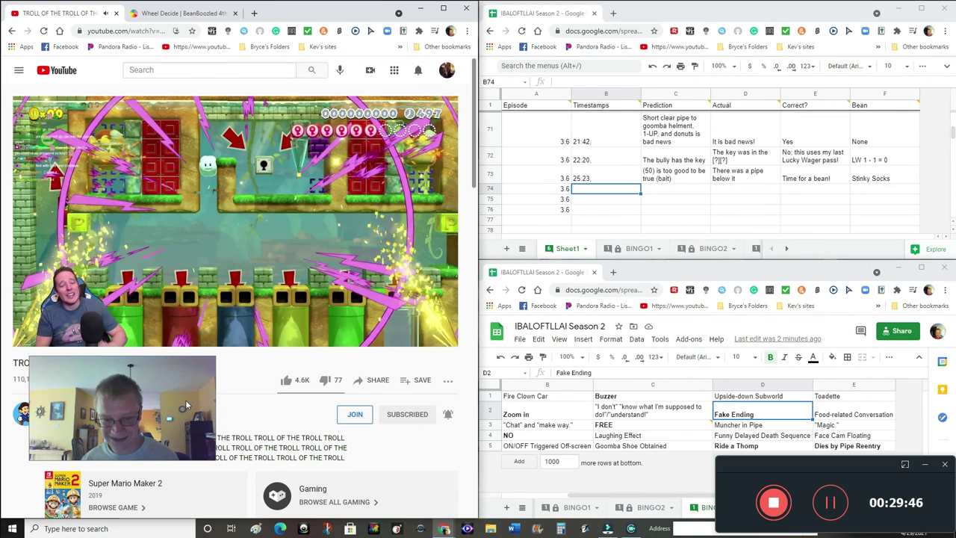
click(595, 495)
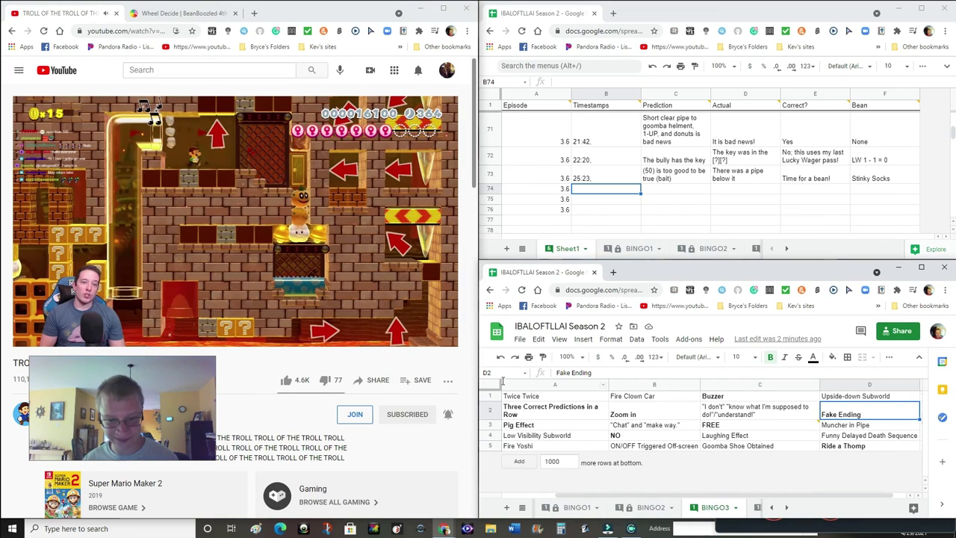
Auto-fit every BINGO3 column to its descriptions, then pause the stream at 28:05
key(ctrl+a)
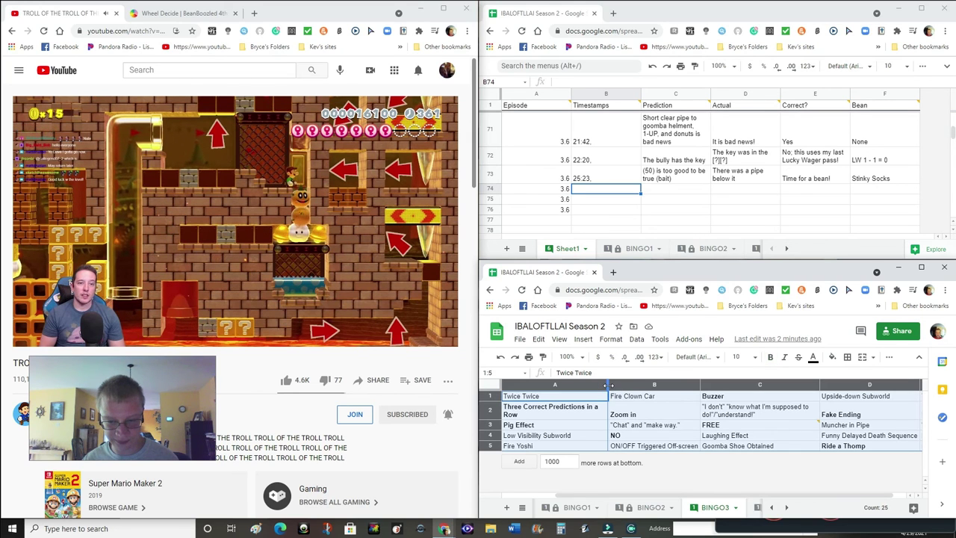
double_click(608, 384)
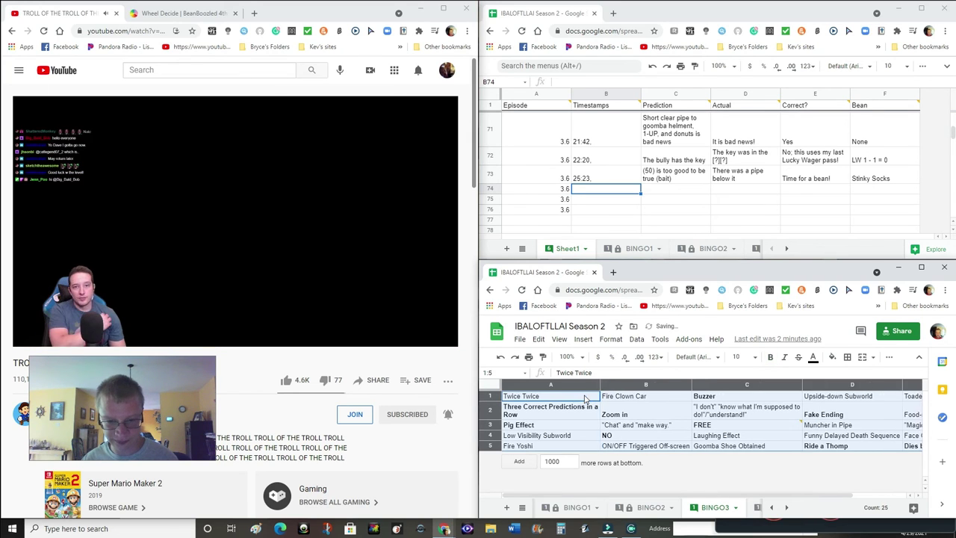
click(552, 395)
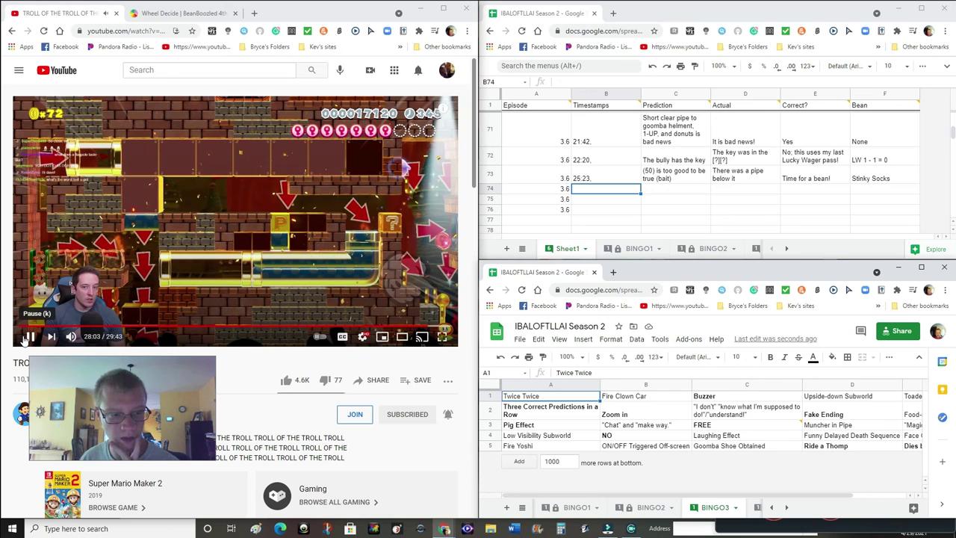
click(25, 337)
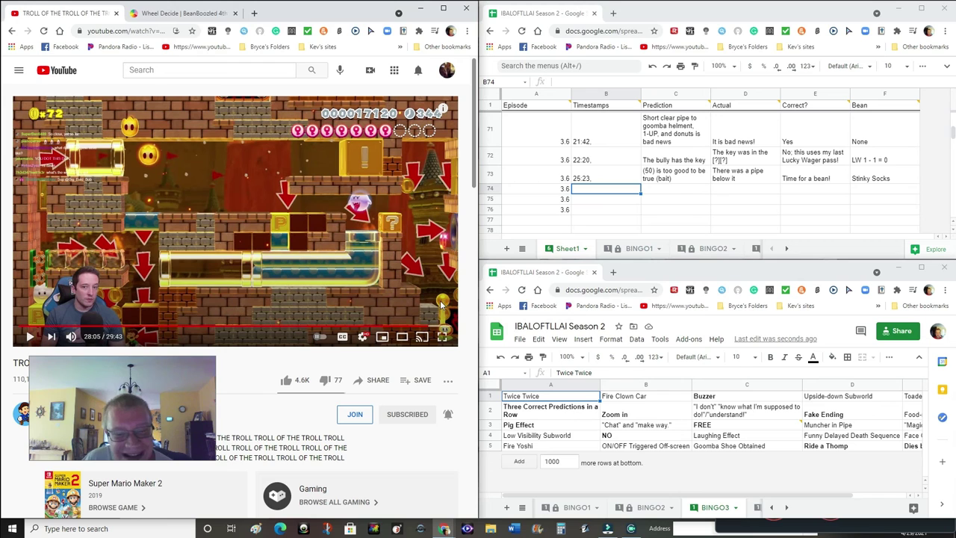
Play the stream on to 28:31 and select cell B74 for the timestamp
click(353, 263)
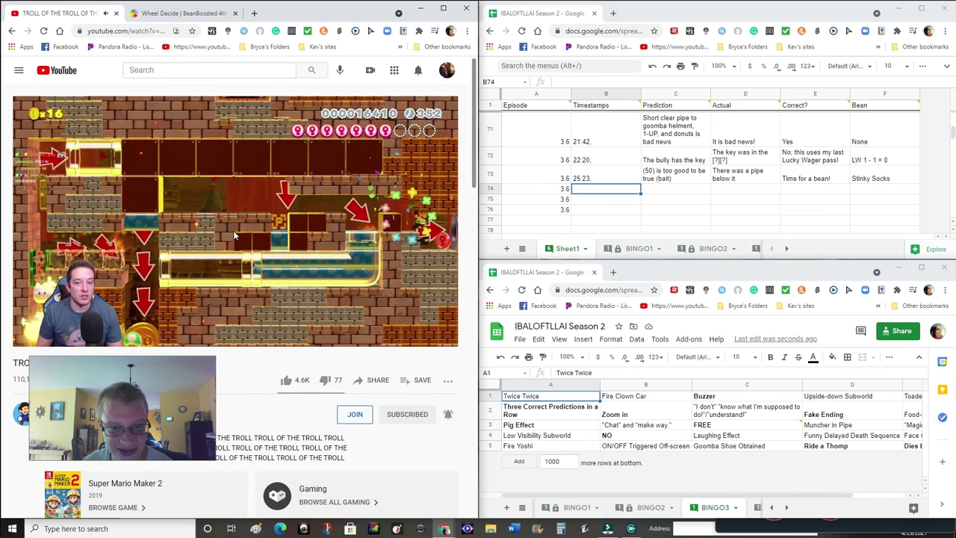
click(607, 190)
text(2)
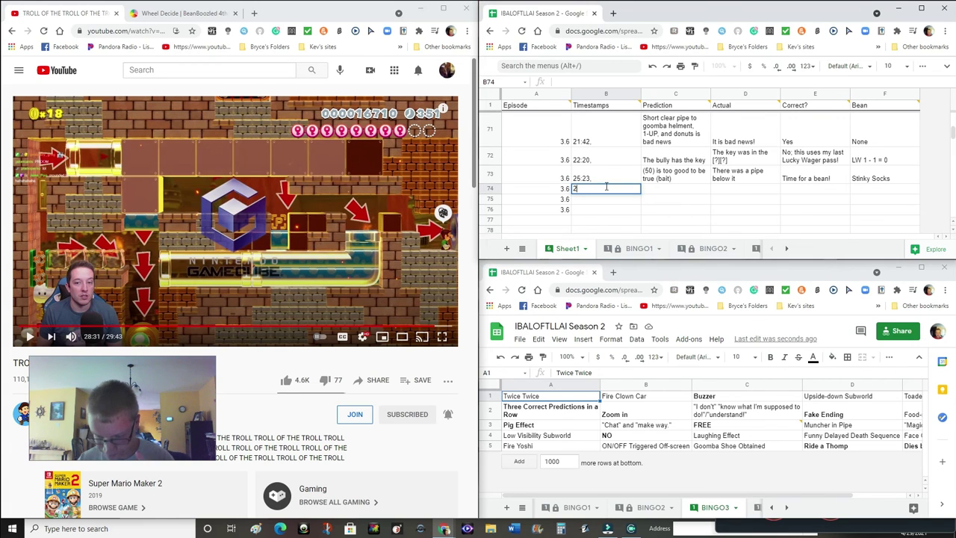
text(8:31)
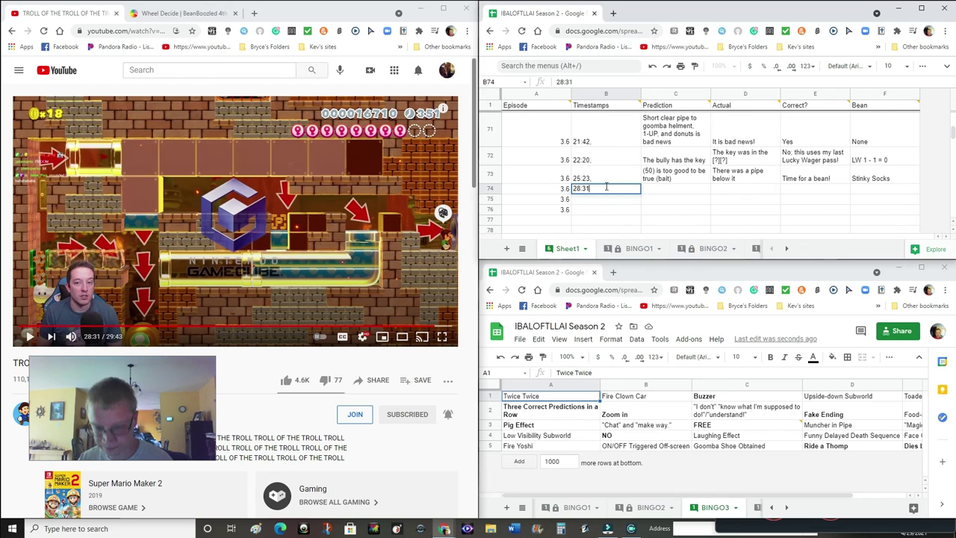
text(,)
Fill row 74 with 28:31, 'He gets the end this time', YES!!!, GG and None
key(Tab)
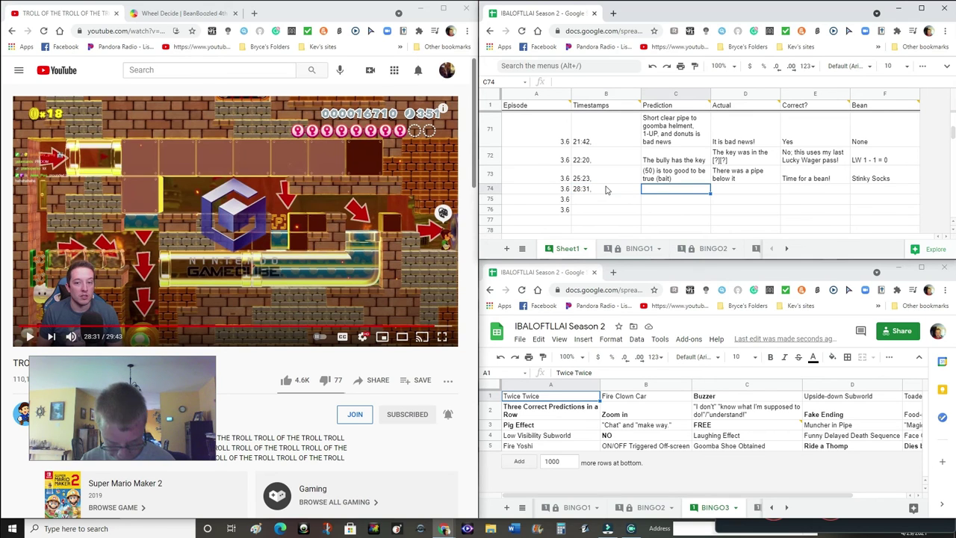
text(He g)
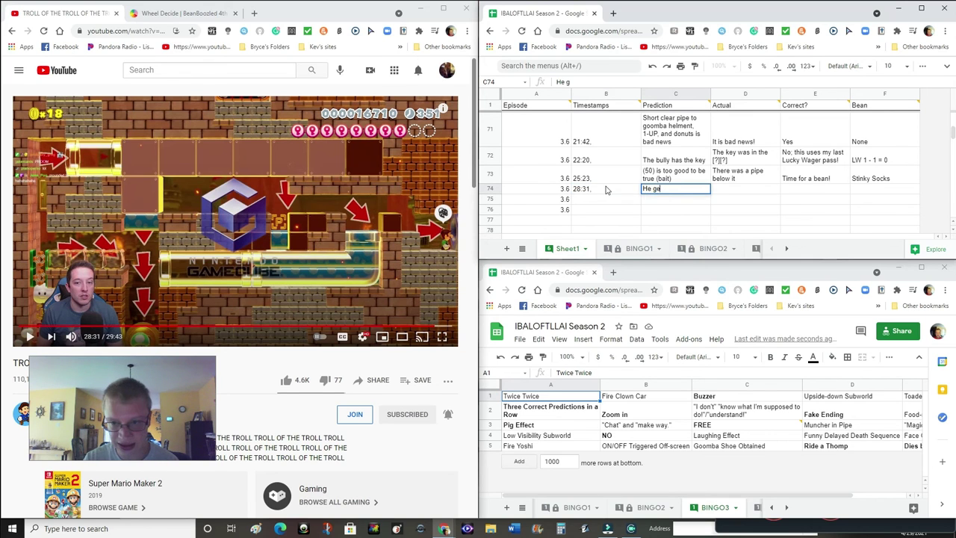
text(ets the end this time)
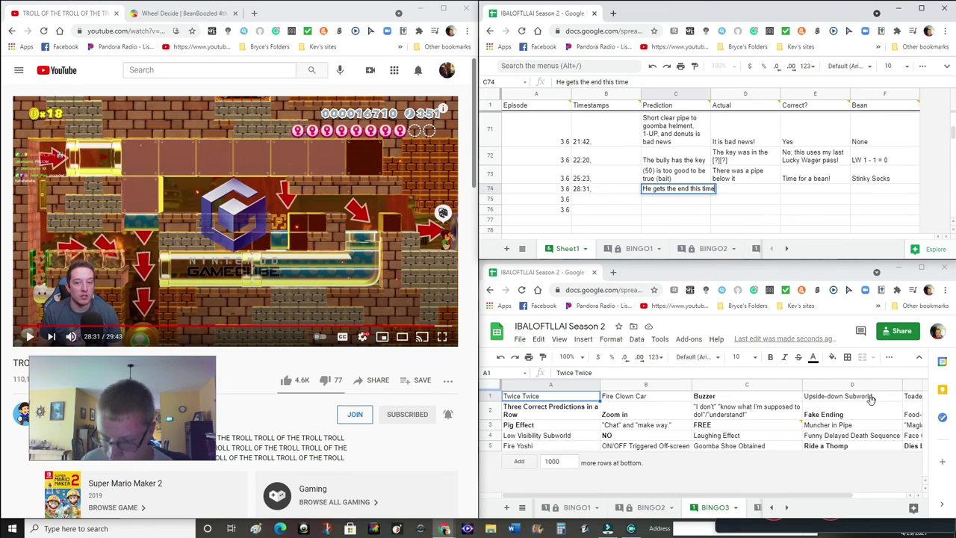
click(724, 194)
click(28, 347)
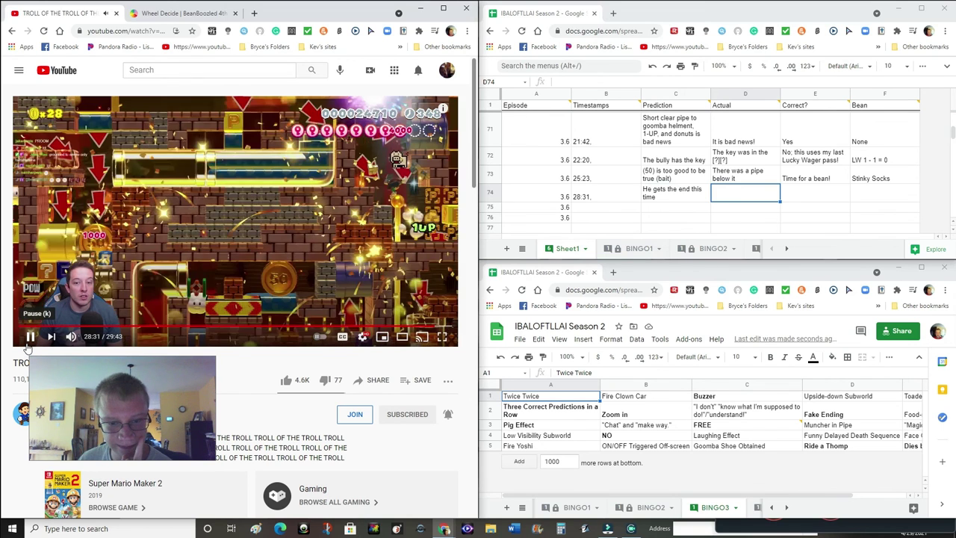
click(27, 346)
click(722, 202)
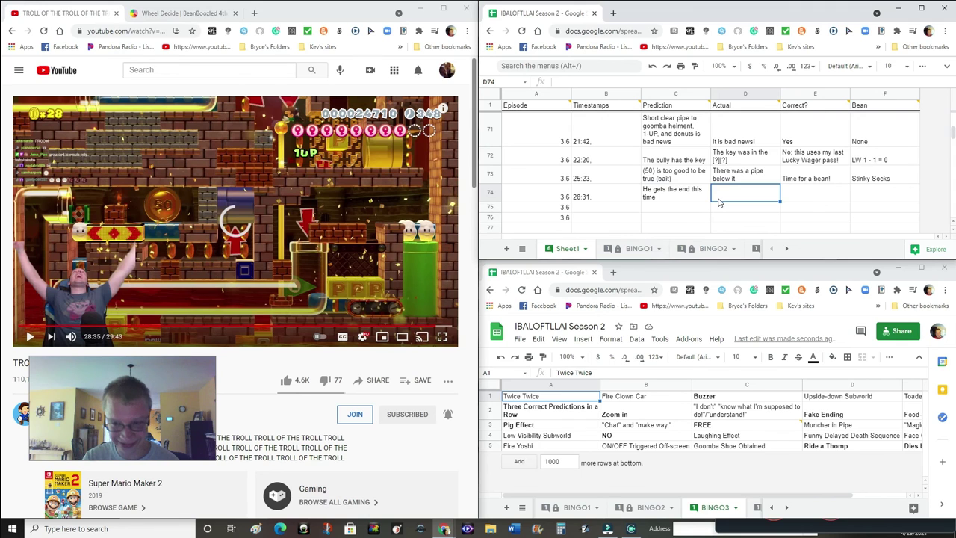
text(YES!!!)
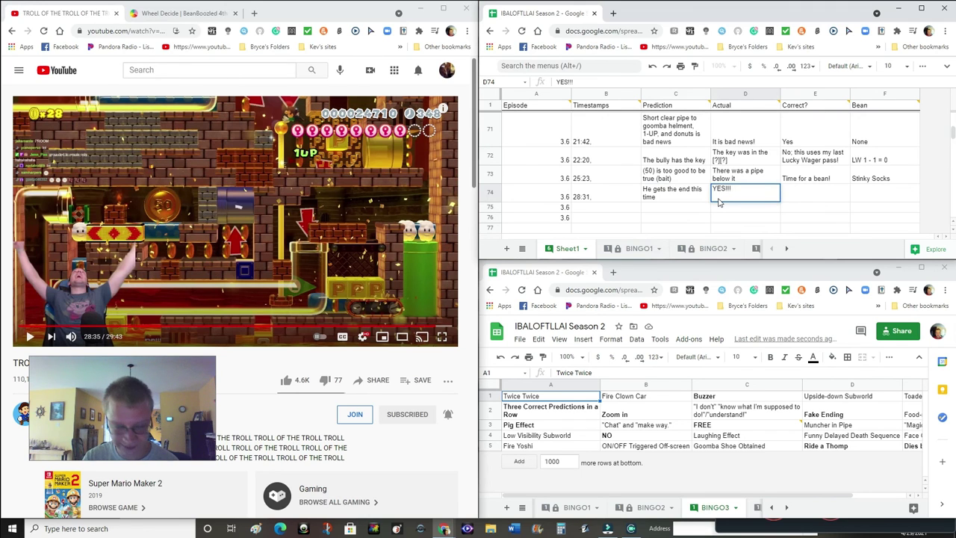
key(Tab)
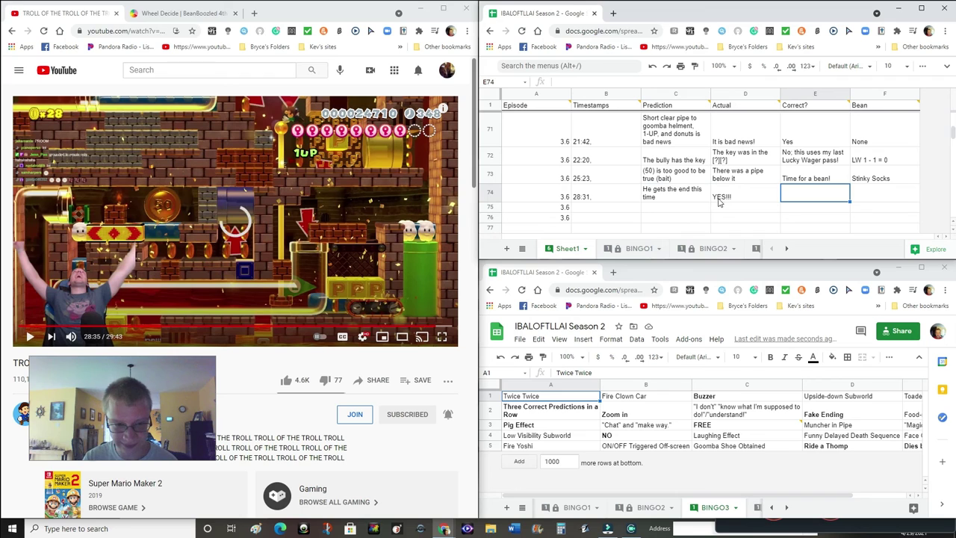
text(GG)
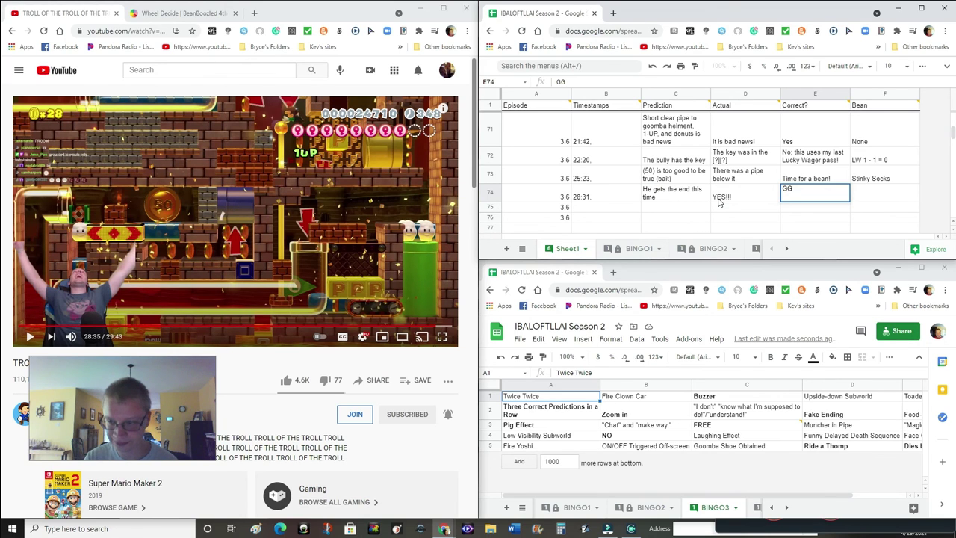
key(Tab)
text(N)
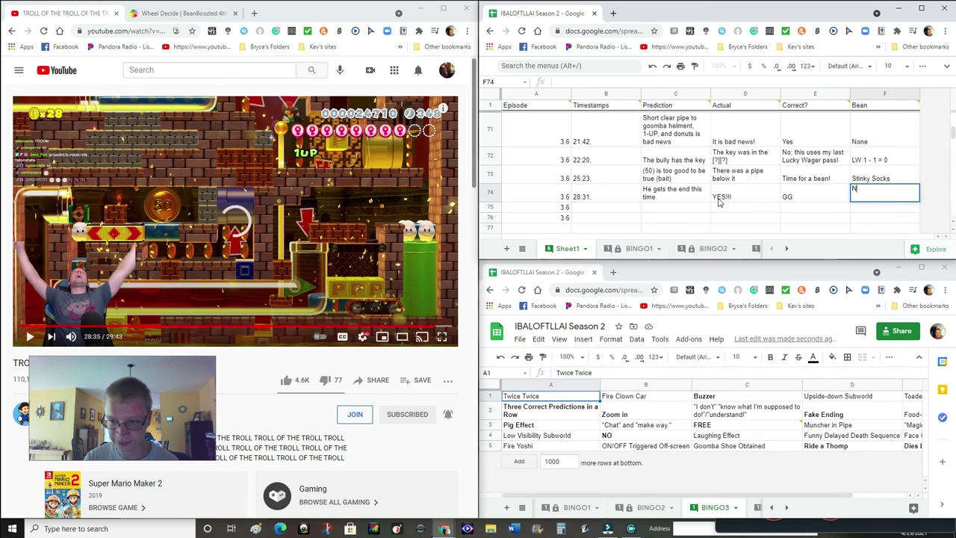
text(one)
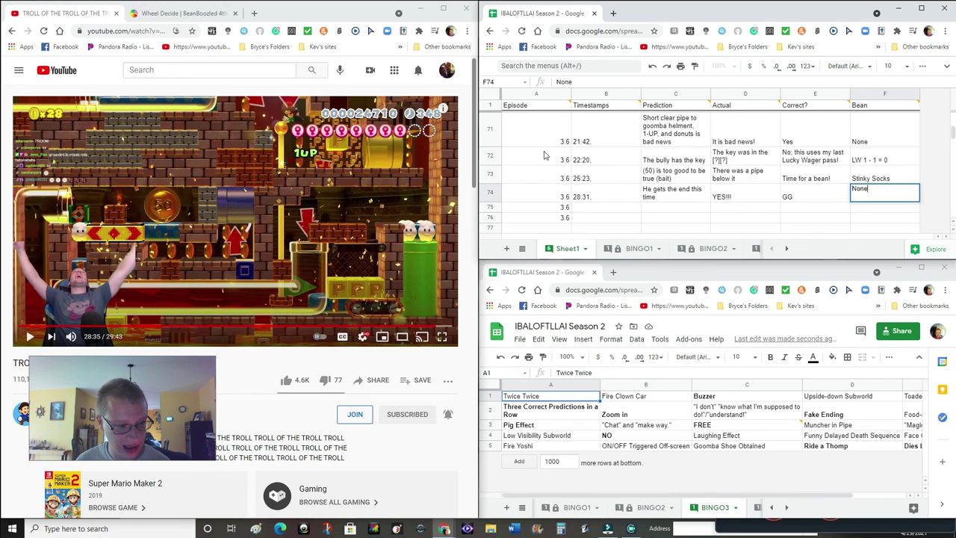
click(30, 337)
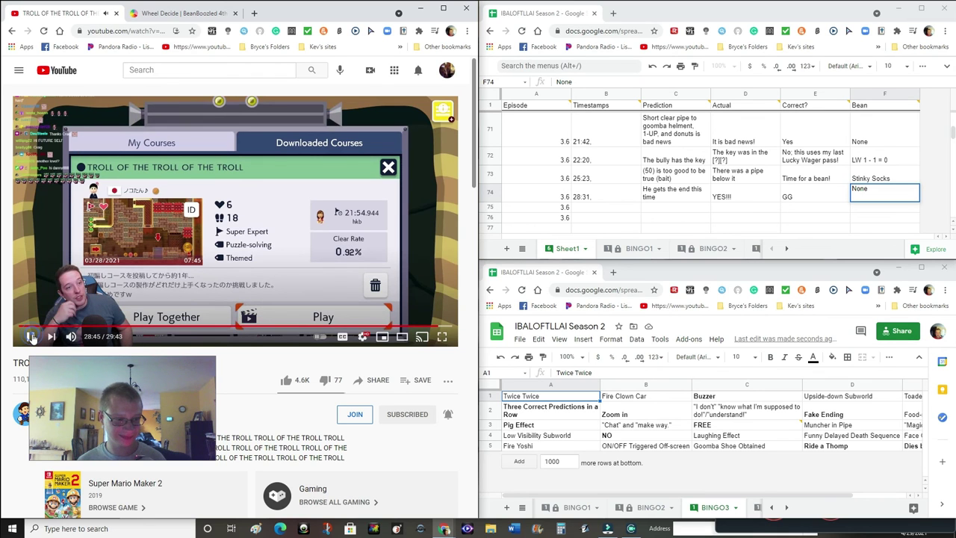
Pause on the course summary at 28:48, then resume toward the video's end
click(31, 337)
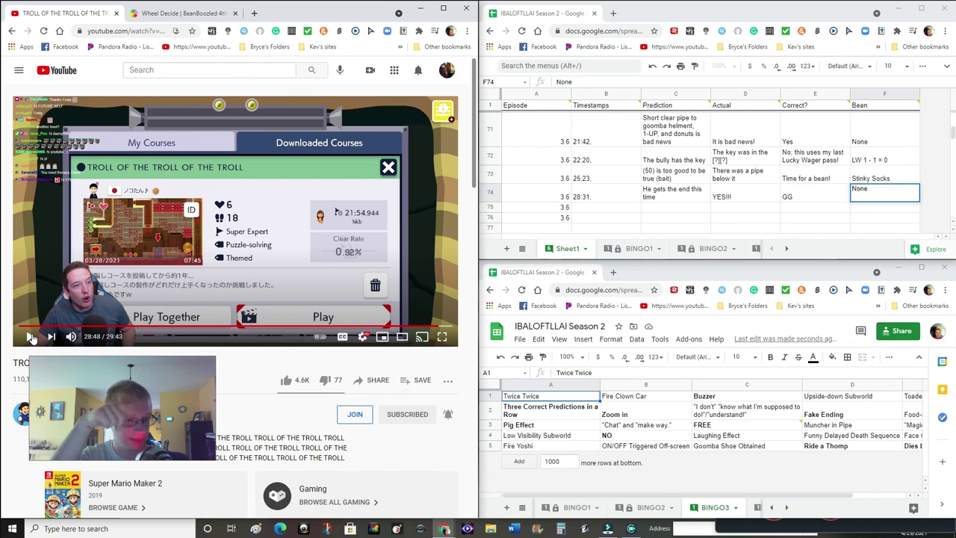
click(30, 337)
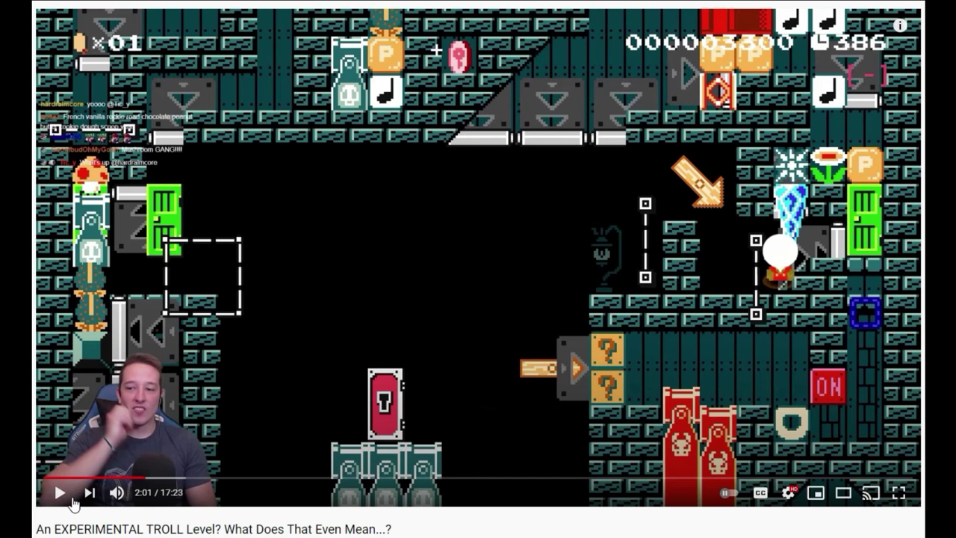
Play the 'An EXPERIMENTAL TROLL Level?' video from 2:01
click(66, 501)
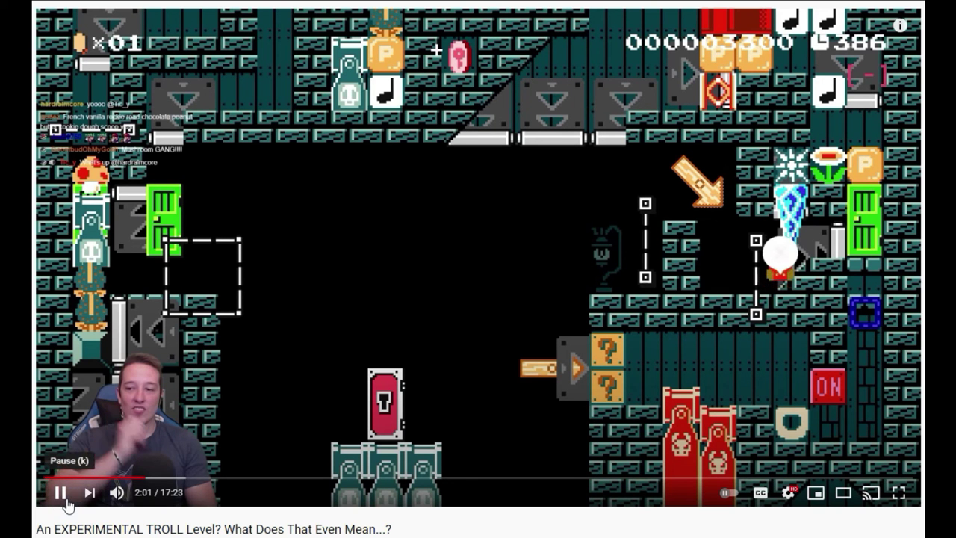